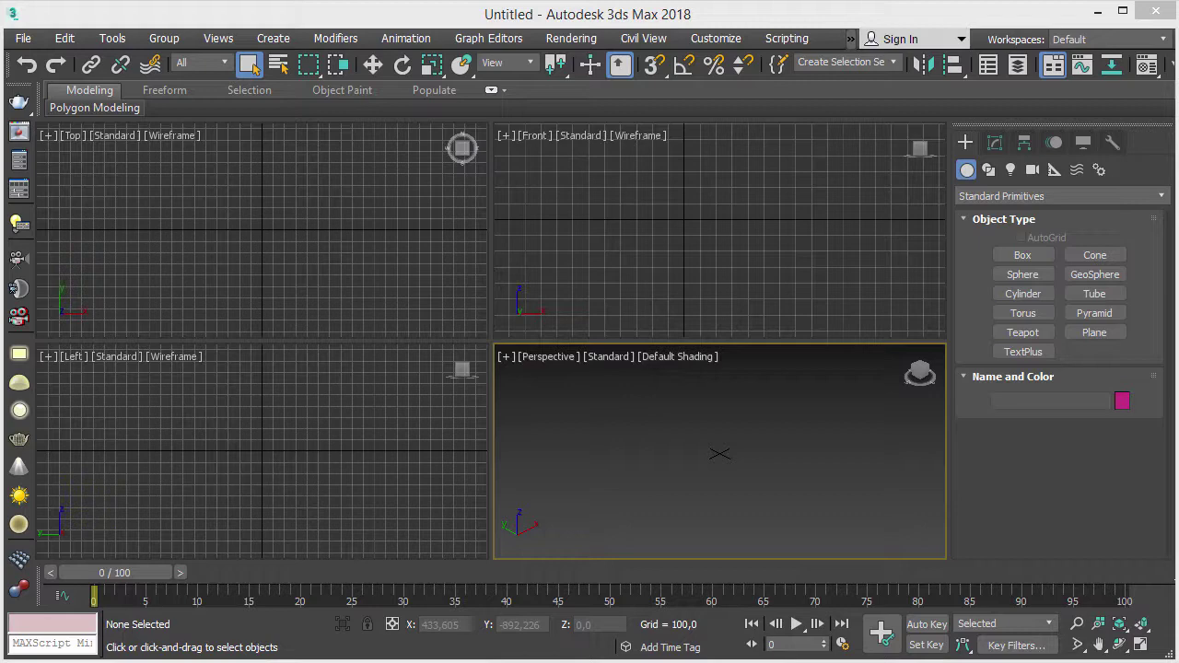
- Set the displayed units to Metric Millimeters in Units Setup
{"action": "left_click", "coordinate": [711, 40]}
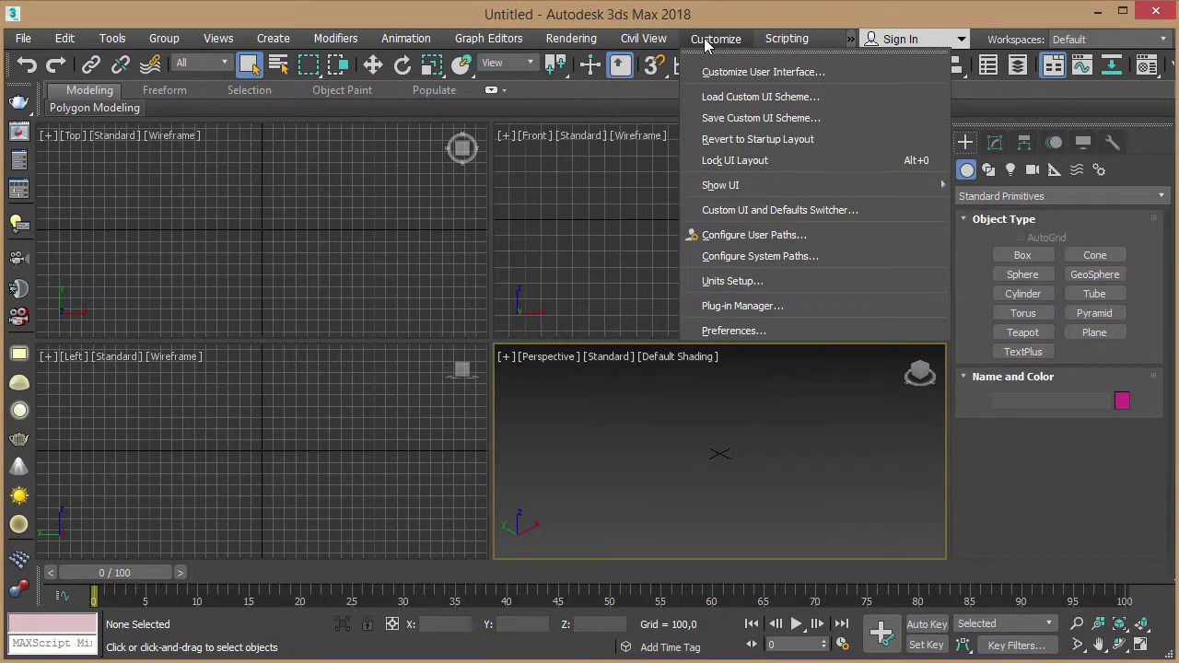
{"action": "left_click", "coordinate": [752, 282]}
{"action": "left_click_drag", "start_coordinate": [625, 156], "coordinate": [795, 153]}
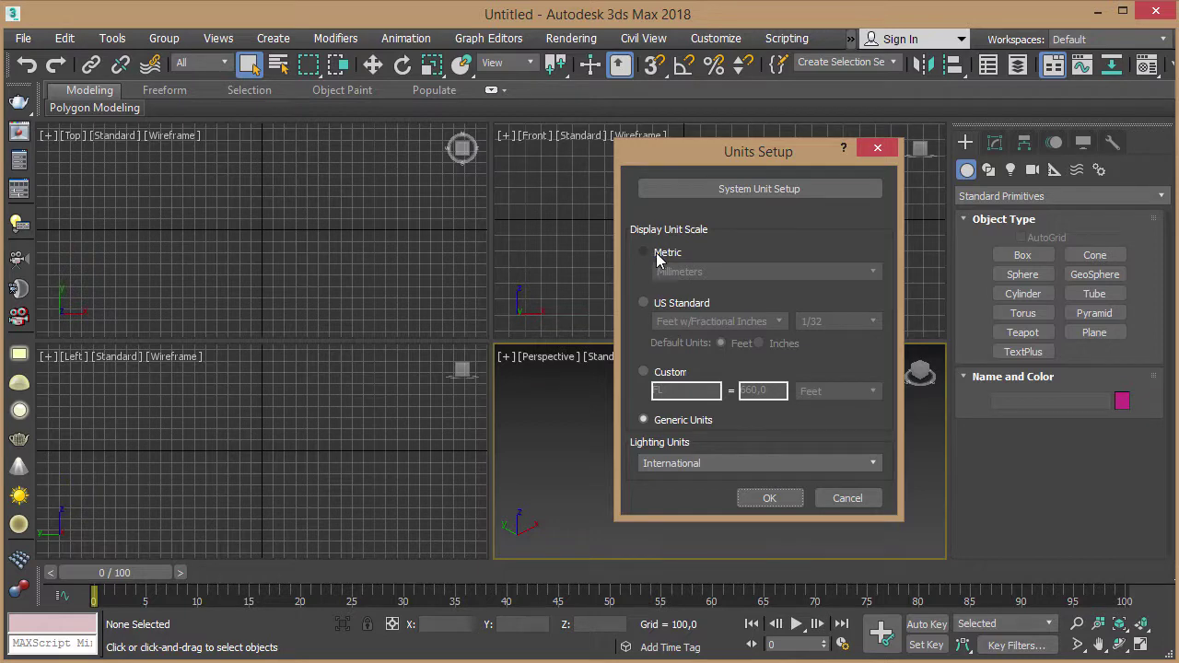
{"action": "left_click", "coordinate": [656, 259]}
{"action": "left_click", "coordinate": [866, 274]}
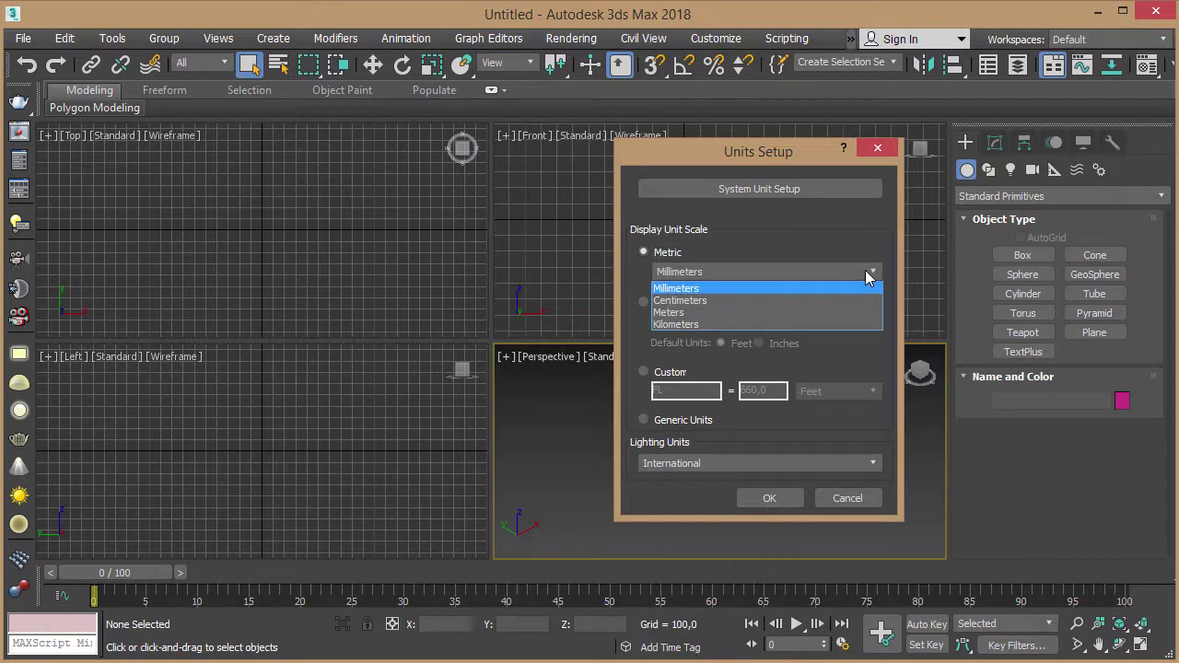
{"action": "left_click", "coordinate": [810, 286]}
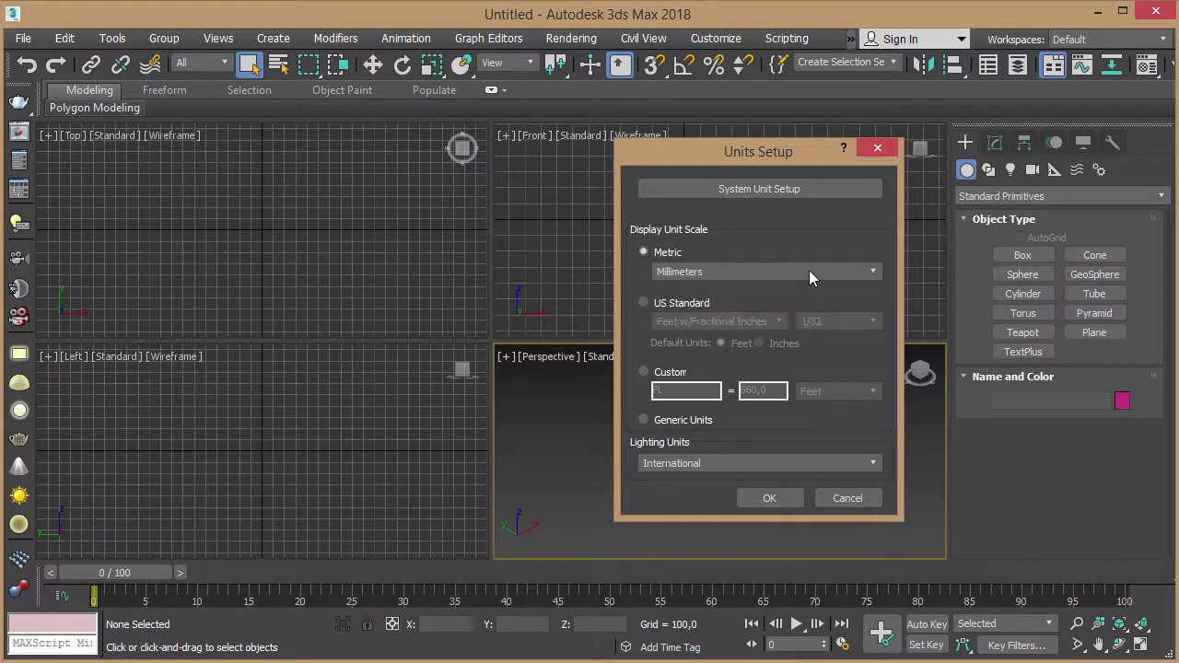
- Set the system unit to 1 Unit = Millimeters and apply the units settings
{"action": "left_click", "coordinate": [810, 189]}
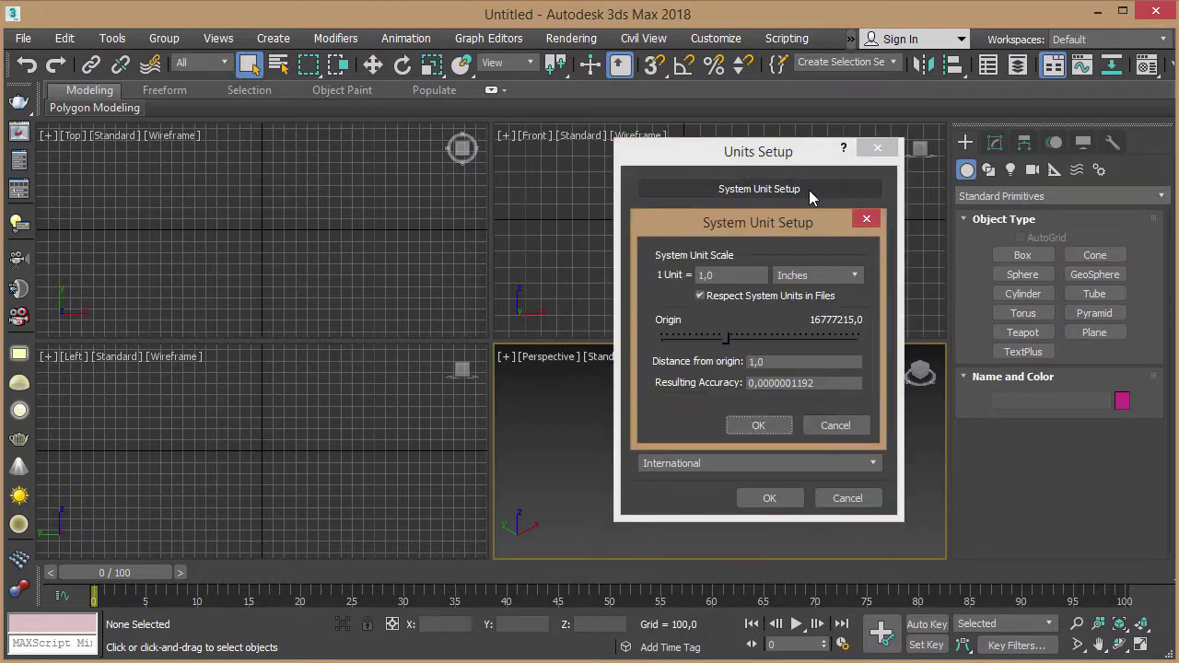
{"action": "left_click", "coordinate": [851, 278]}
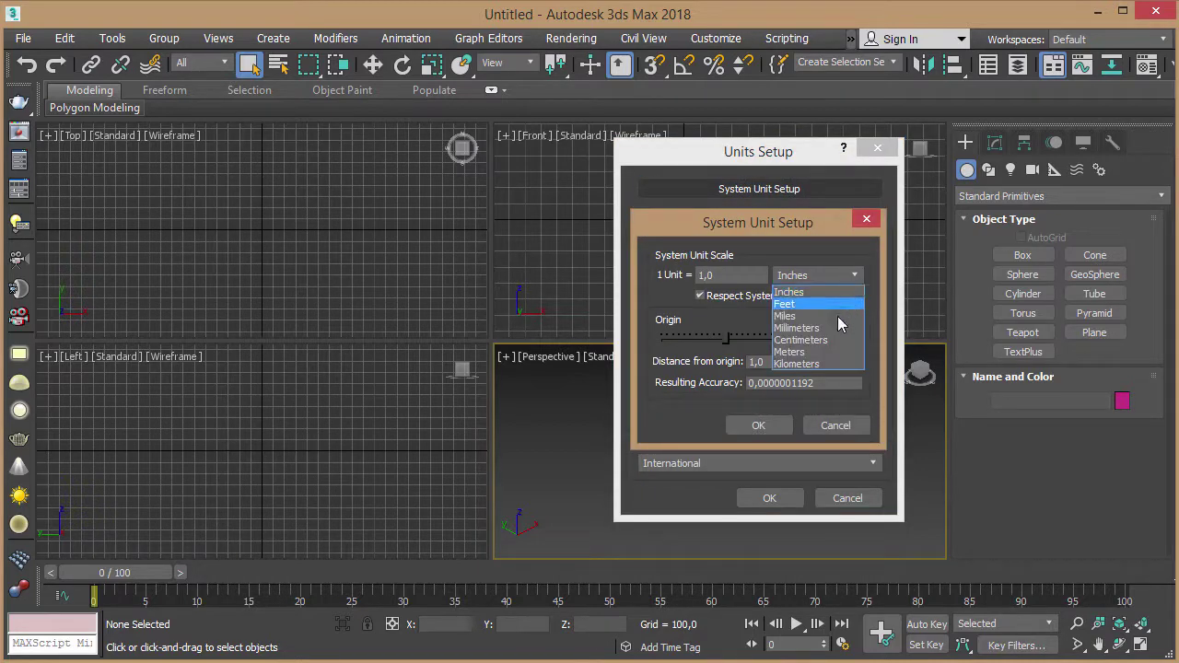
{"action": "left_click", "coordinate": [834, 329]}
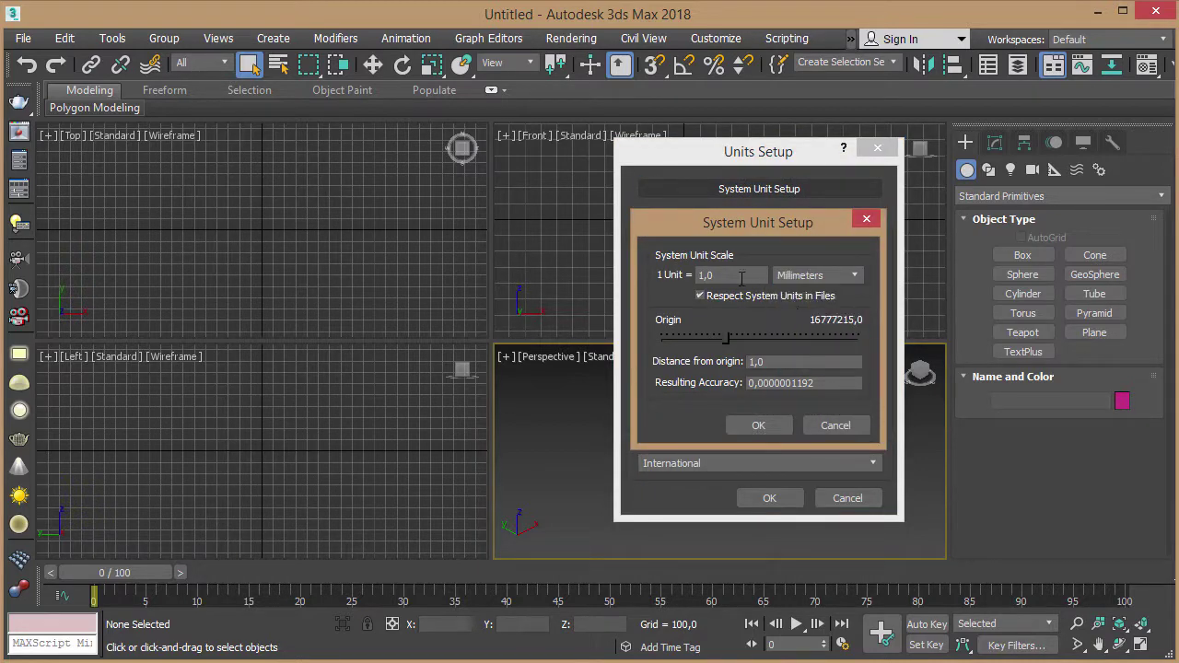
{"action": "left_click_drag", "start_coordinate": [733, 275], "coordinate": [666, 274]}
{"action": "left_click", "coordinate": [773, 429]}
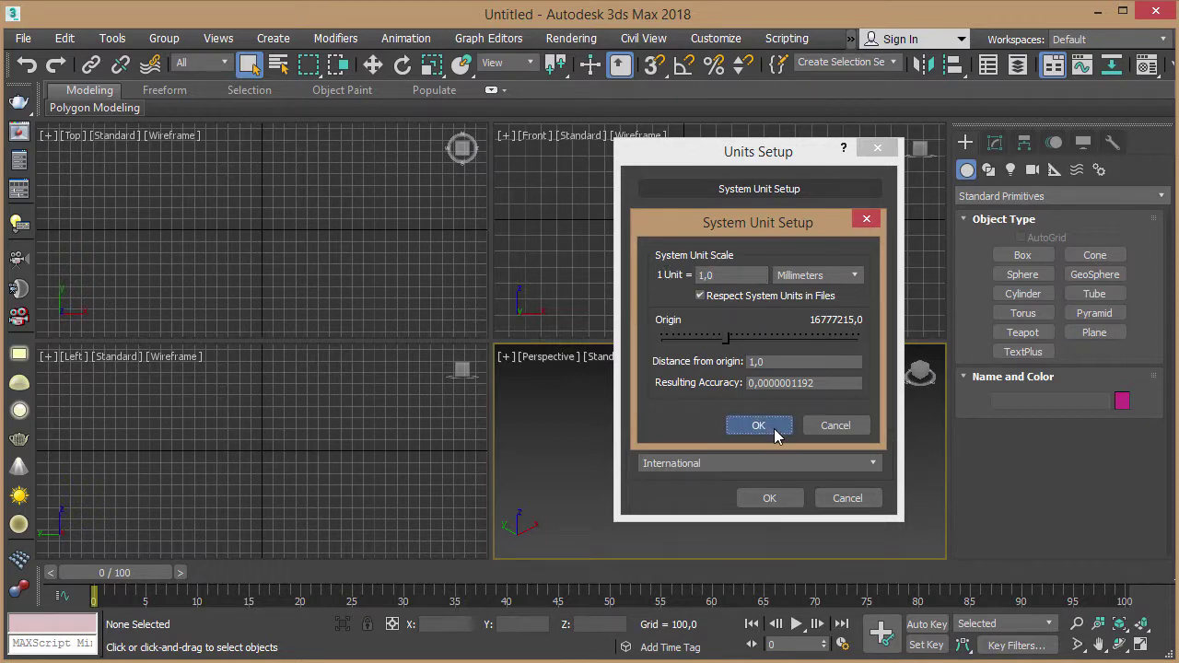
{"action": "left_click", "coordinate": [772, 499]}
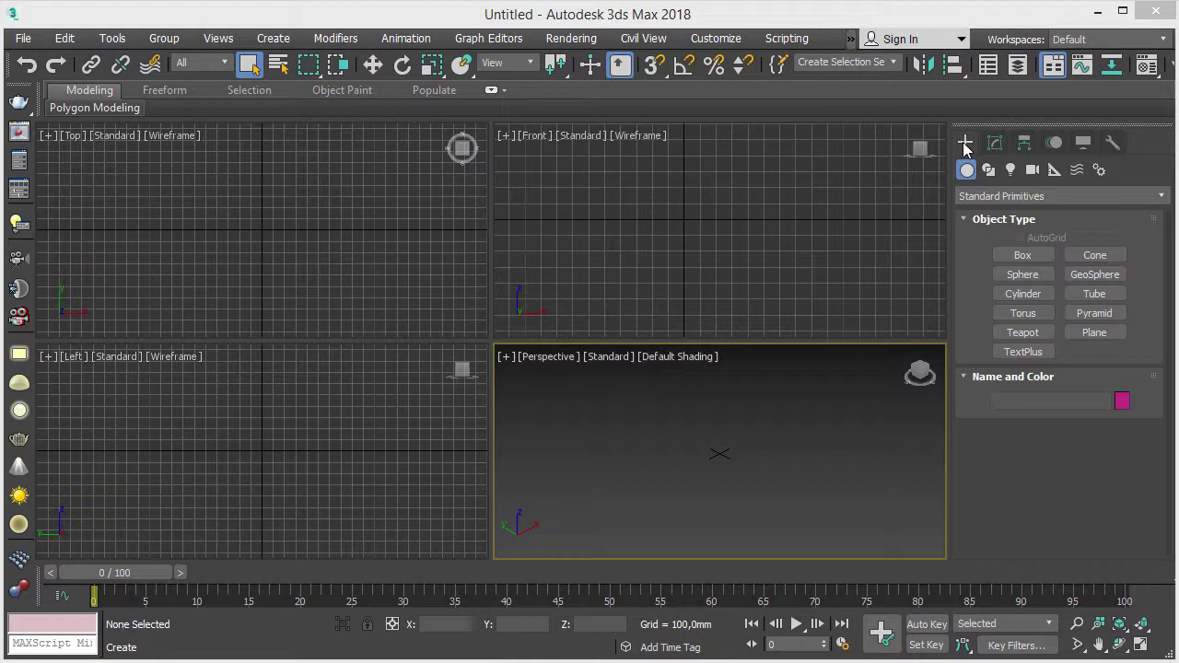
- Start a Standard Primitives Box and enter Length 2000, Width 1000, Height 30 in Keyboard Entry
{"action": "left_click", "coordinate": [1001, 197]}
{"action": "left_click", "coordinate": [1001, 203]}
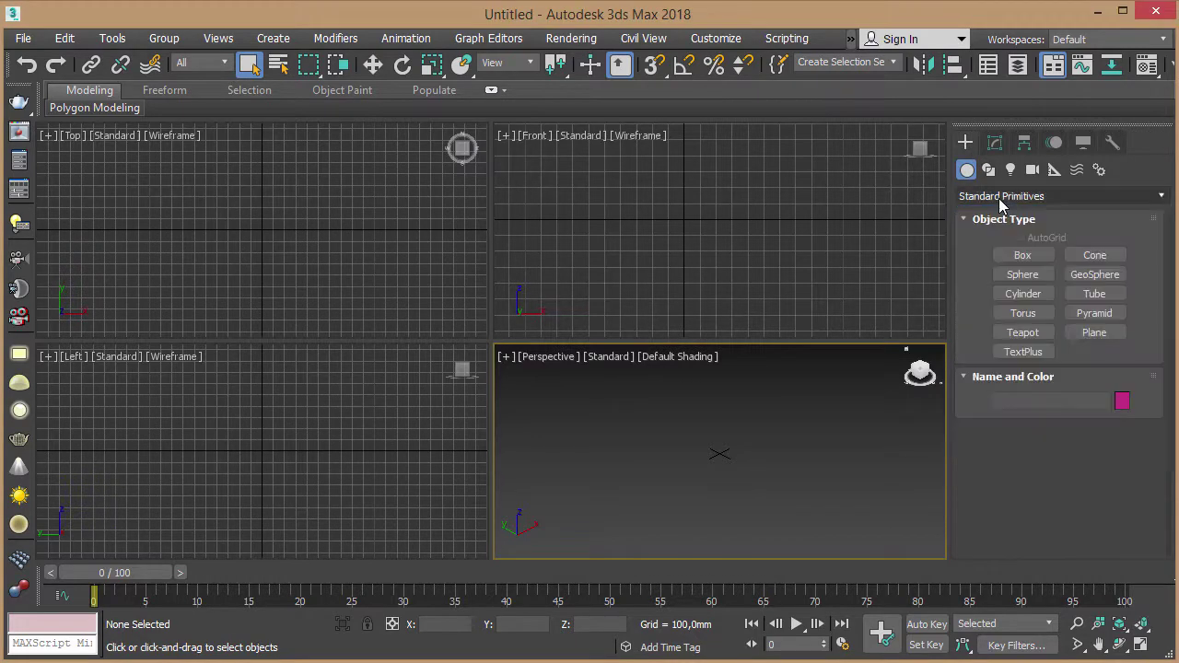
{"action": "left_click", "coordinate": [1026, 257]}
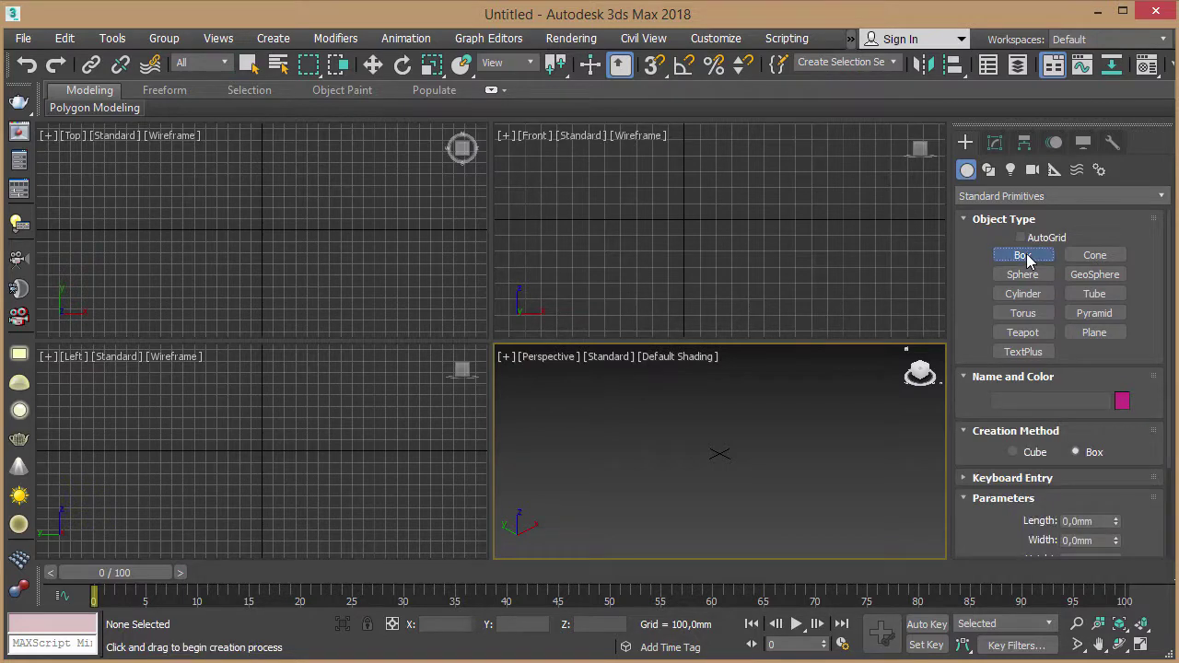
{"action": "left_click", "coordinate": [967, 479]}
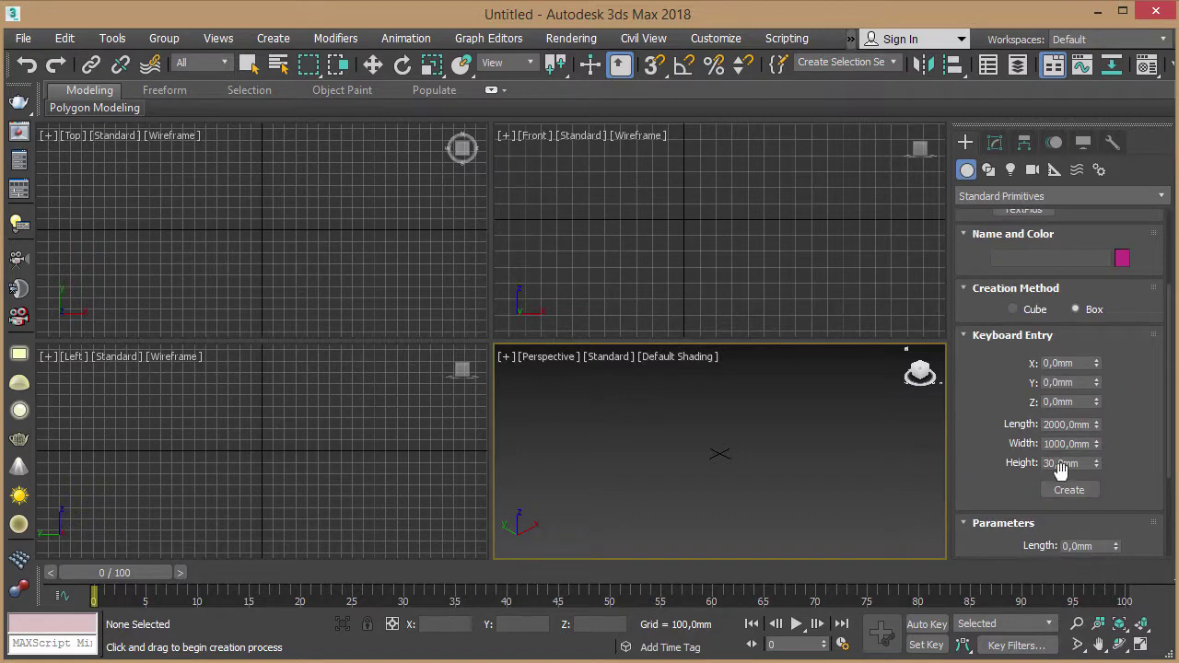
{"action": "left_click_drag", "start_coordinate": [1116, 445], "coordinate": [1129, 395]}
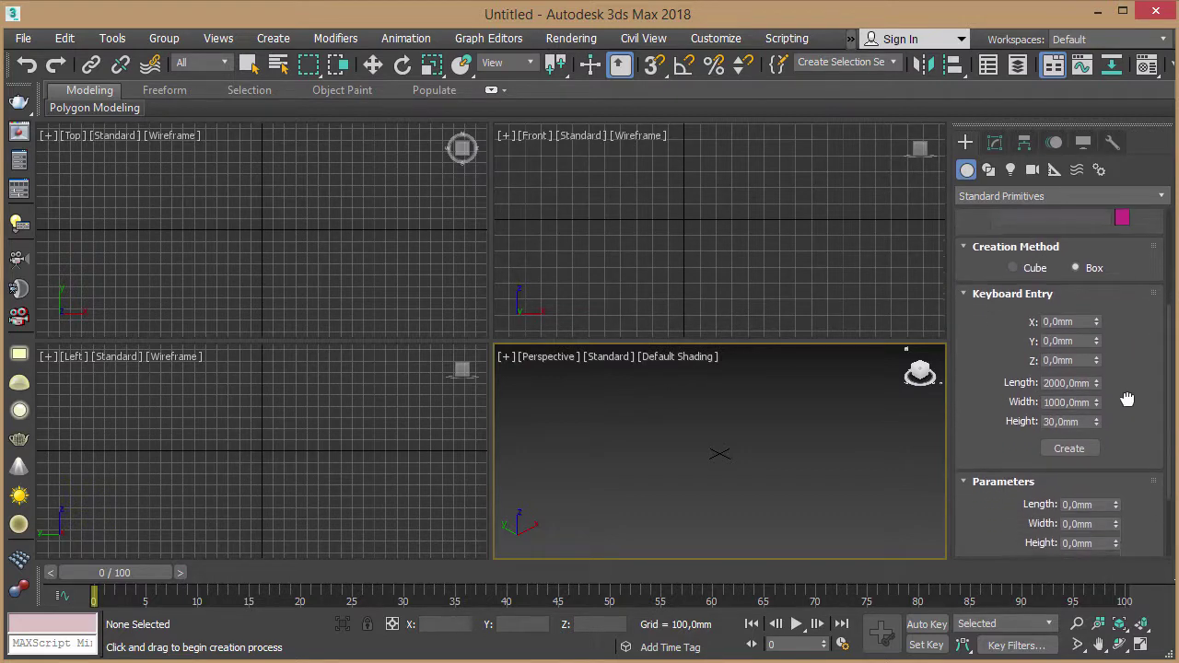
{"action": "double_click", "coordinate": [1060, 377]}
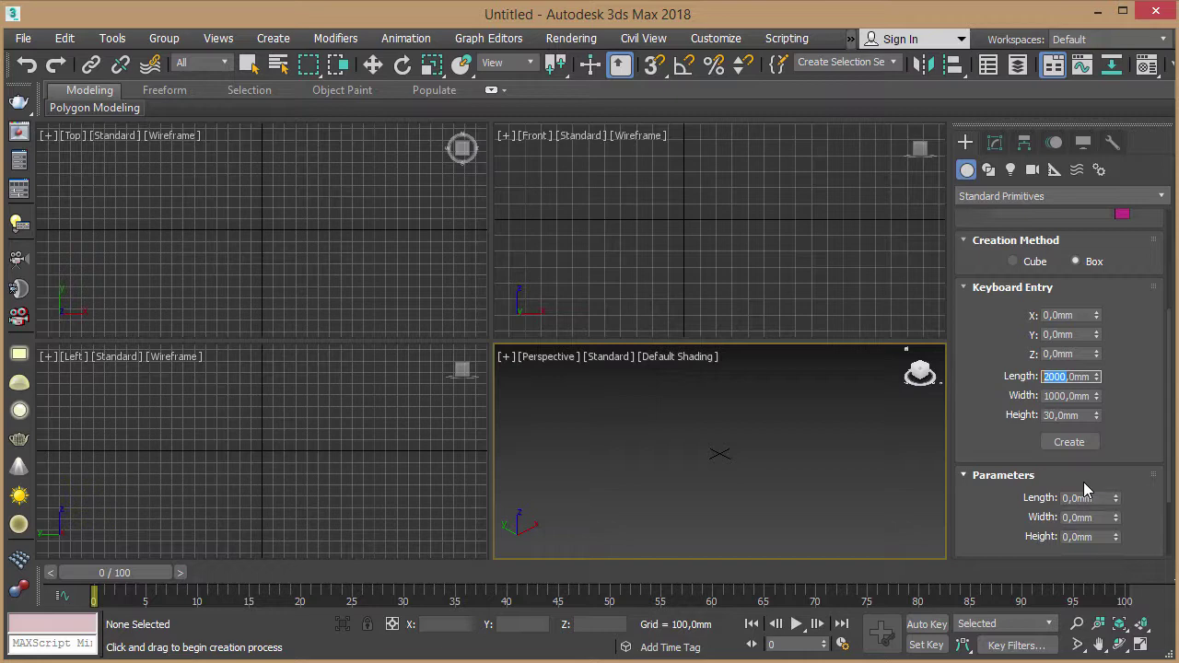
{"action": "mouse_move", "coordinate": [1062, 396]}
{"action": "left_mouse_down"}
{"action": "mouse_move", "coordinate": [1044, 396]}
{"action": "mouse_move", "coordinate": [1047, 414]}
{"action": "left_mouse_up"}
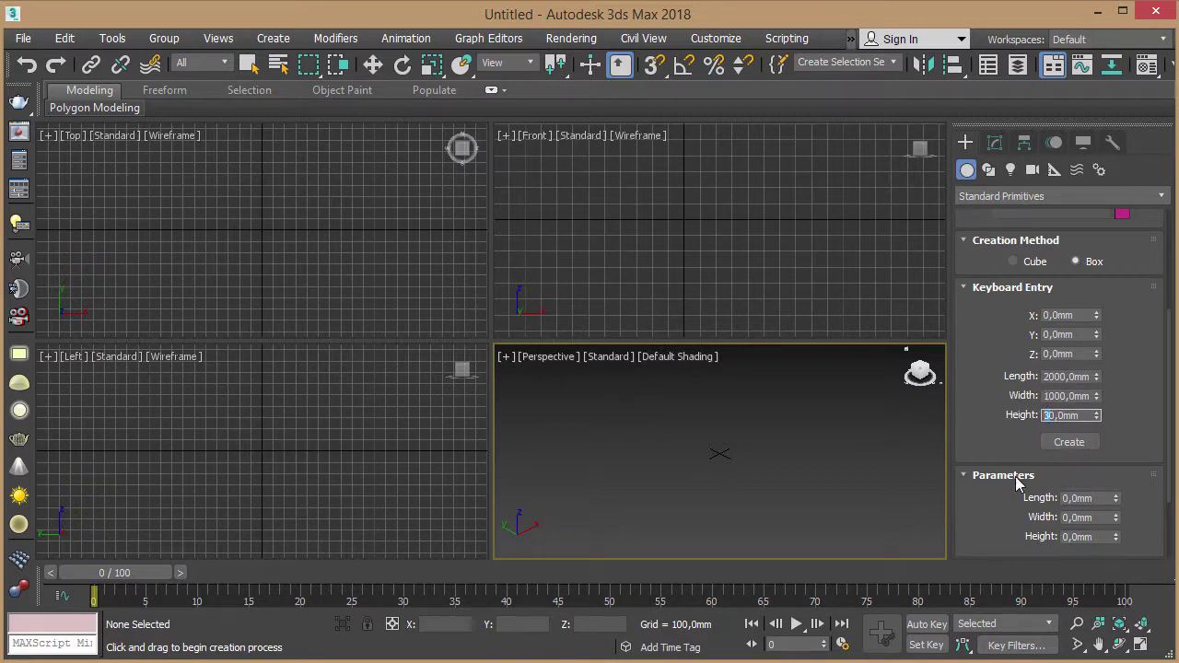
- Create the 2000 × 1000 × 30 mm box at the origin and zoom in on it
{"action": "left_click", "coordinate": [1078, 446]}
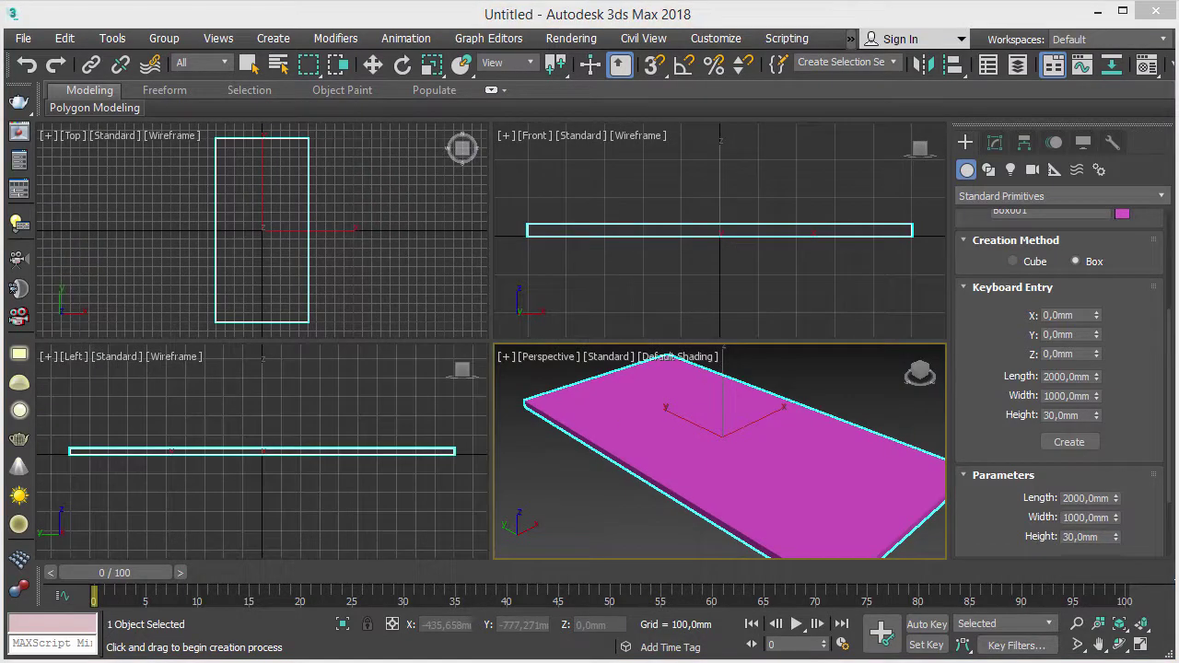
{"action": "scroll", "coordinate": [836, 448], "scroll_direction": "down", "scroll_amount": 3}
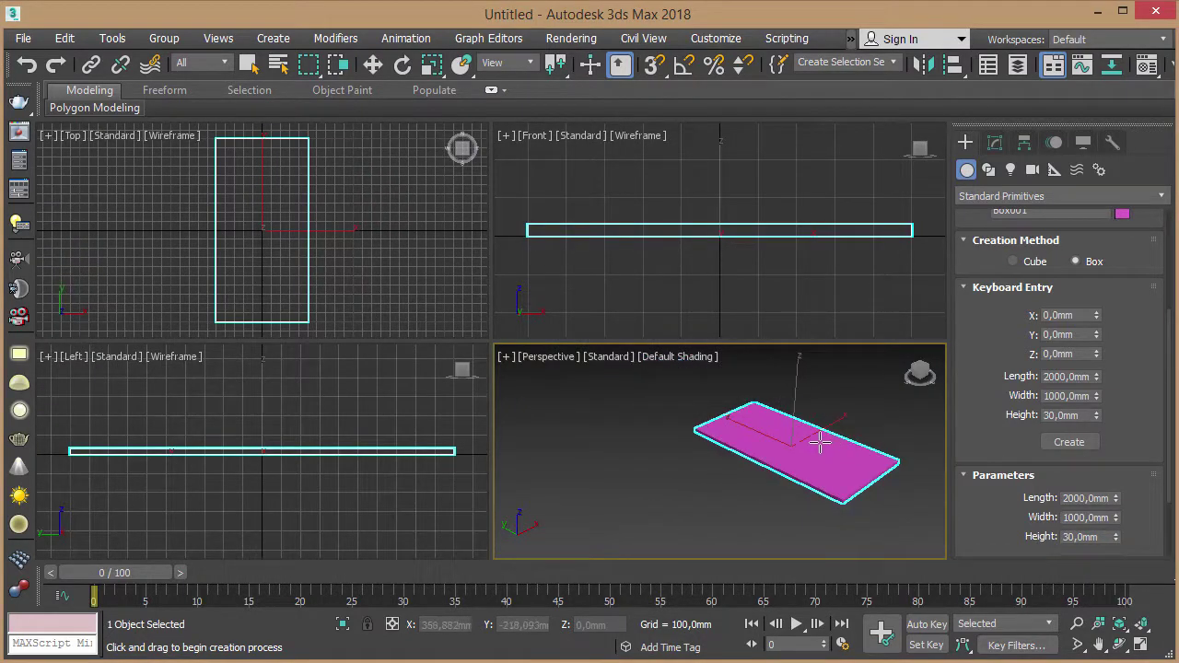
{"action": "scroll", "coordinate": [774, 479], "scroll_direction": "up", "scroll_amount": 1}
{"action": "scroll", "coordinate": [774, 478], "scroll_direction": "up", "scroll_amount": 4}
{"action": "scroll", "coordinate": [774, 478], "scroll_direction": "up", "scroll_amount": 2}
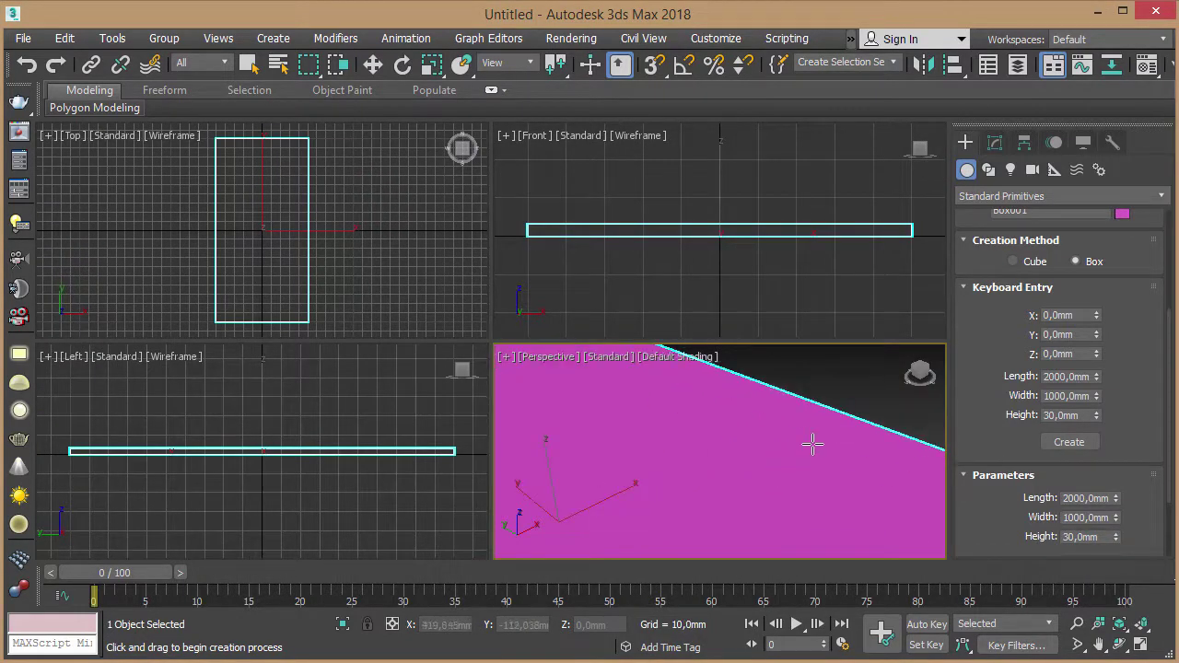
{"action": "scroll", "coordinate": [813, 445], "scroll_direction": "up", "scroll_amount": 2}
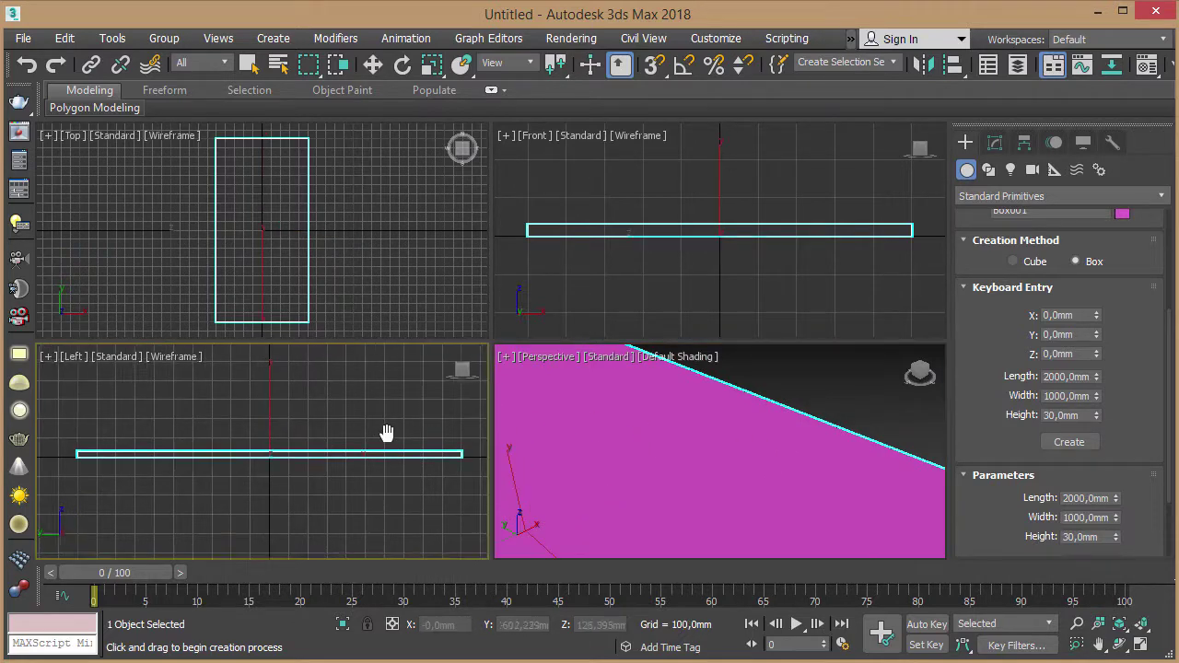
{"action": "scroll", "coordinate": [387, 434], "scroll_direction": "up", "scroll_amount": 3}
{"action": "scroll", "coordinate": [387, 434], "scroll_direction": "up", "scroll_amount": 1}
{"action": "mouse_move", "coordinate": [369, 229]}
{"action": "middle_mouse_down"}
{"action": "mouse_move", "coordinate": [353, 255]}
{"action": "mouse_move", "coordinate": [326, 235]}
{"action": "middle_mouse_up"}
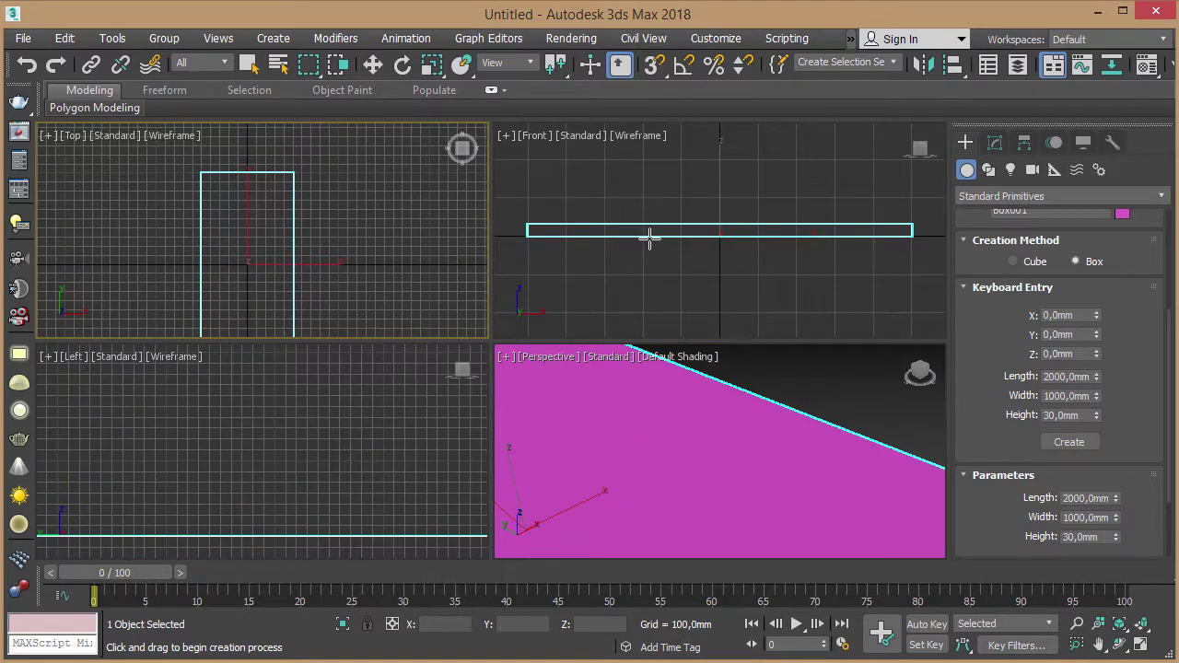
{"action": "middle_click_drag", "start_coordinate": [418, 216], "coordinate": [319, 242]}
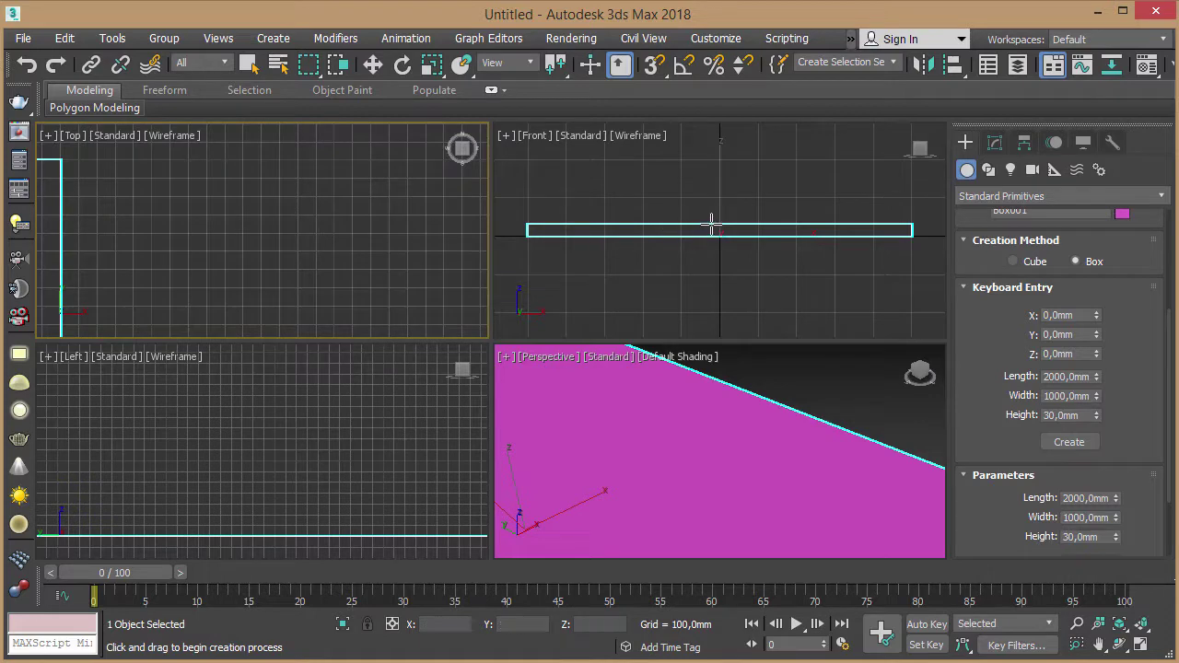
{"action": "scroll", "coordinate": [712, 224], "scroll_direction": "up", "scroll_amount": 1}
{"action": "scroll", "coordinate": [779, 247], "scroll_direction": "up", "scroll_amount": 3}
{"action": "scroll", "coordinate": [779, 247], "scroll_direction": "up", "scroll_amount": 3}
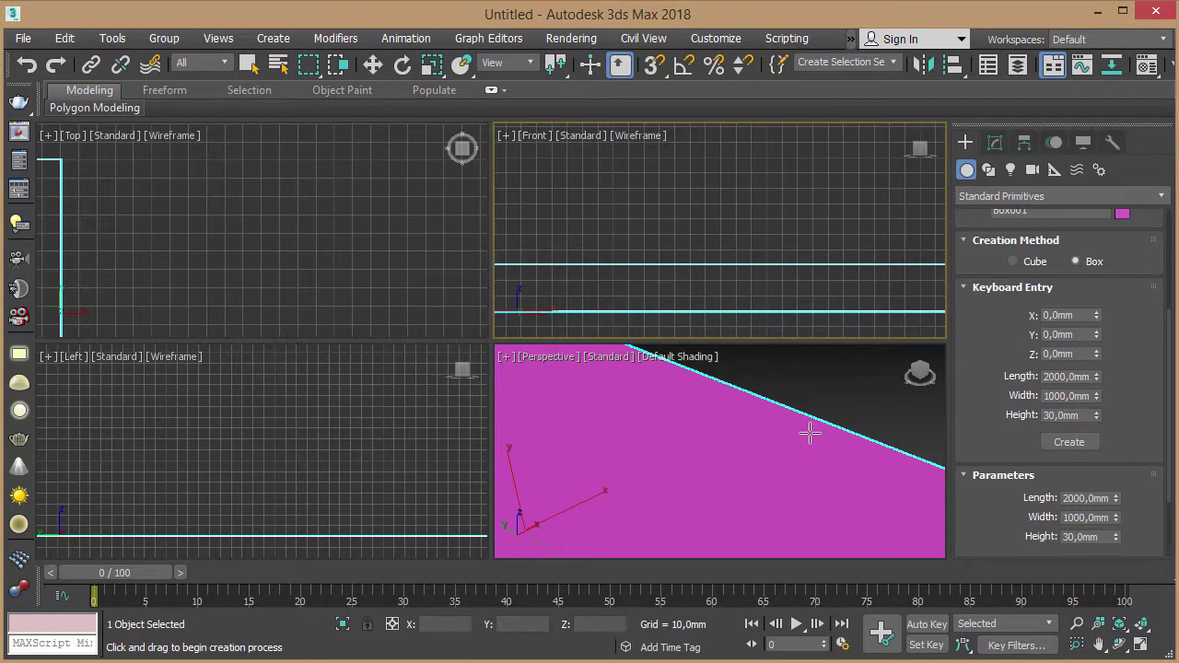
{"action": "scroll", "coordinate": [811, 429], "scroll_direction": "up", "scroll_amount": 2}
{"action": "scroll", "coordinate": [810, 452], "scroll_direction": "down", "scroll_amount": 1}
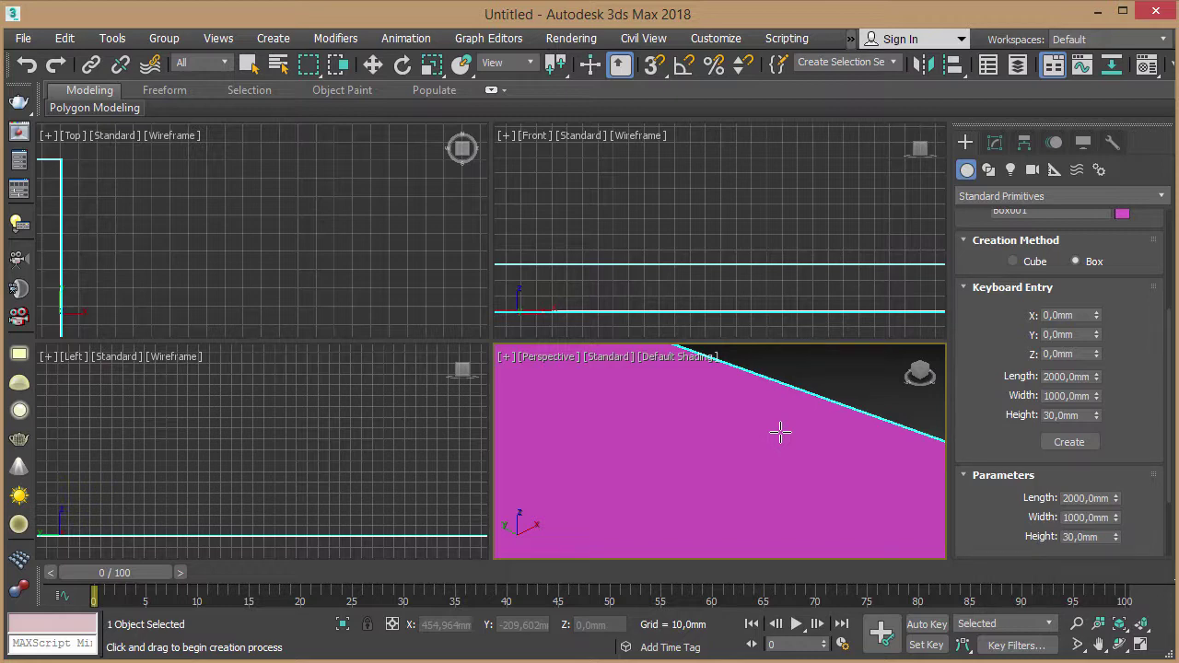
- Zoom extents on the box in the perspective, front, top and left viewports
{"action": "key", "text": "z"}
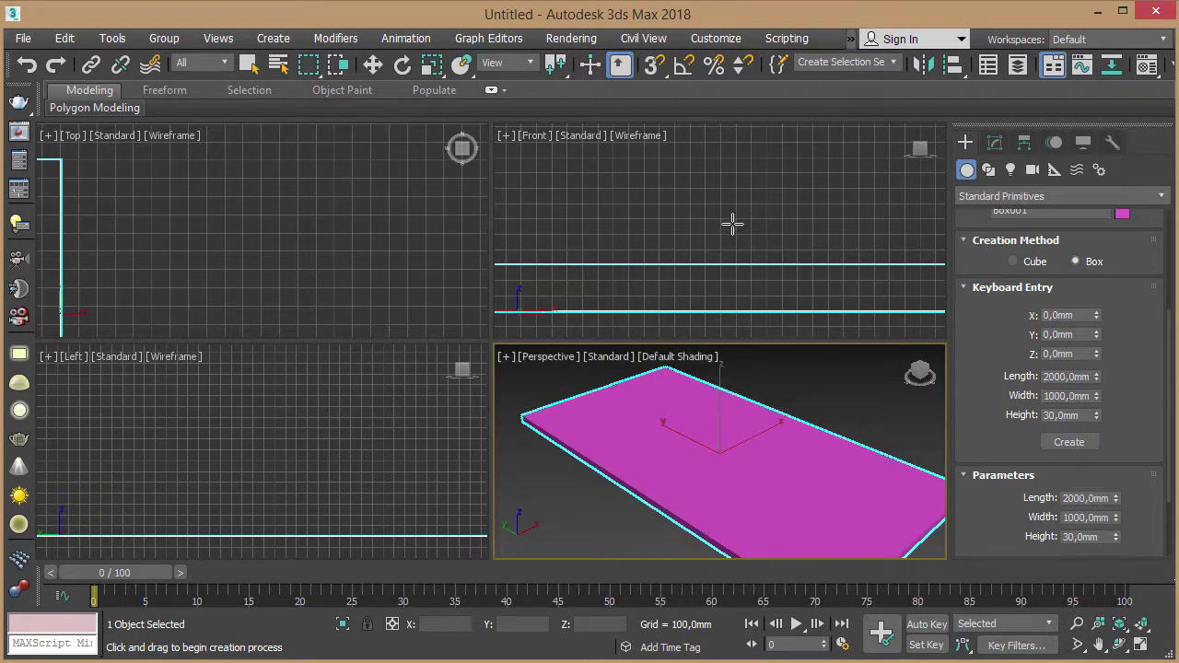
{"action": "left_click", "coordinate": [731, 215]}
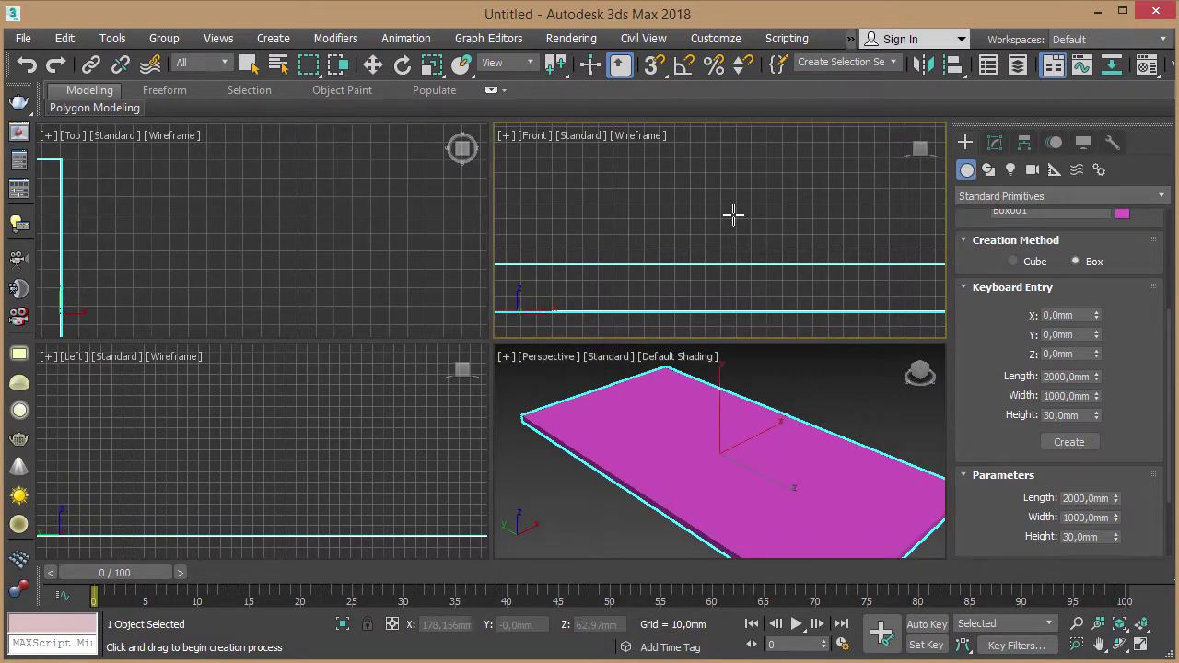
{"action": "key", "text": "z"}
{"action": "left_click", "coordinate": [307, 249]}
{"action": "key", "text": "z"}
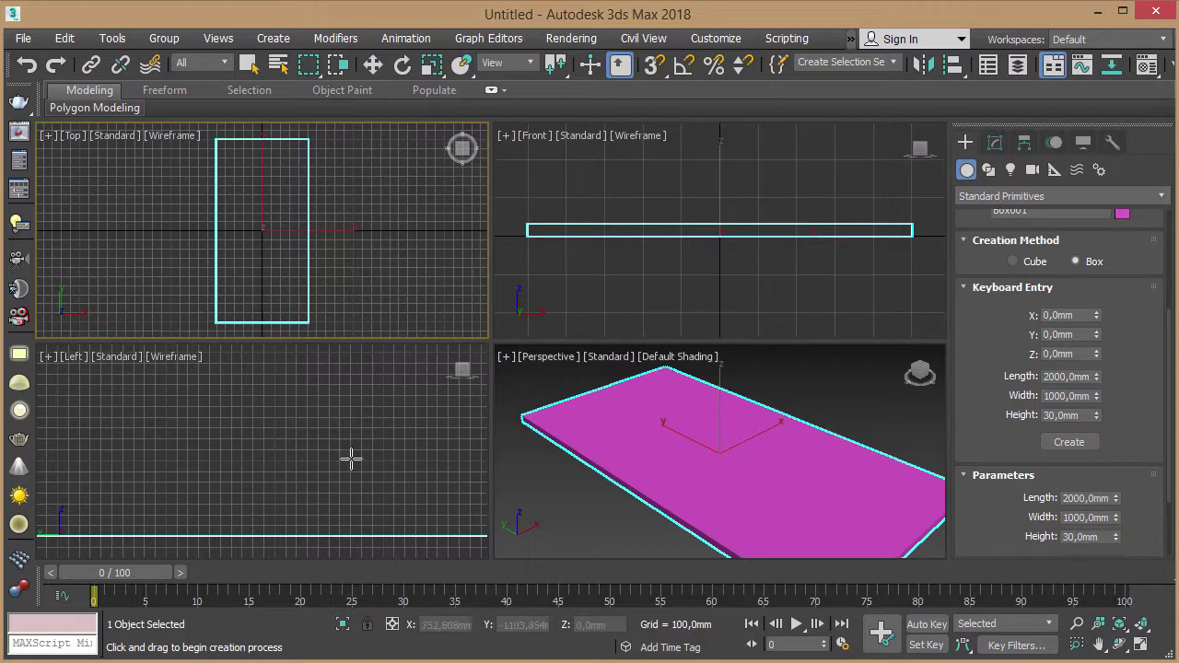
{"action": "left_click", "coordinate": [351, 458]}
{"action": "key", "text": "z"}
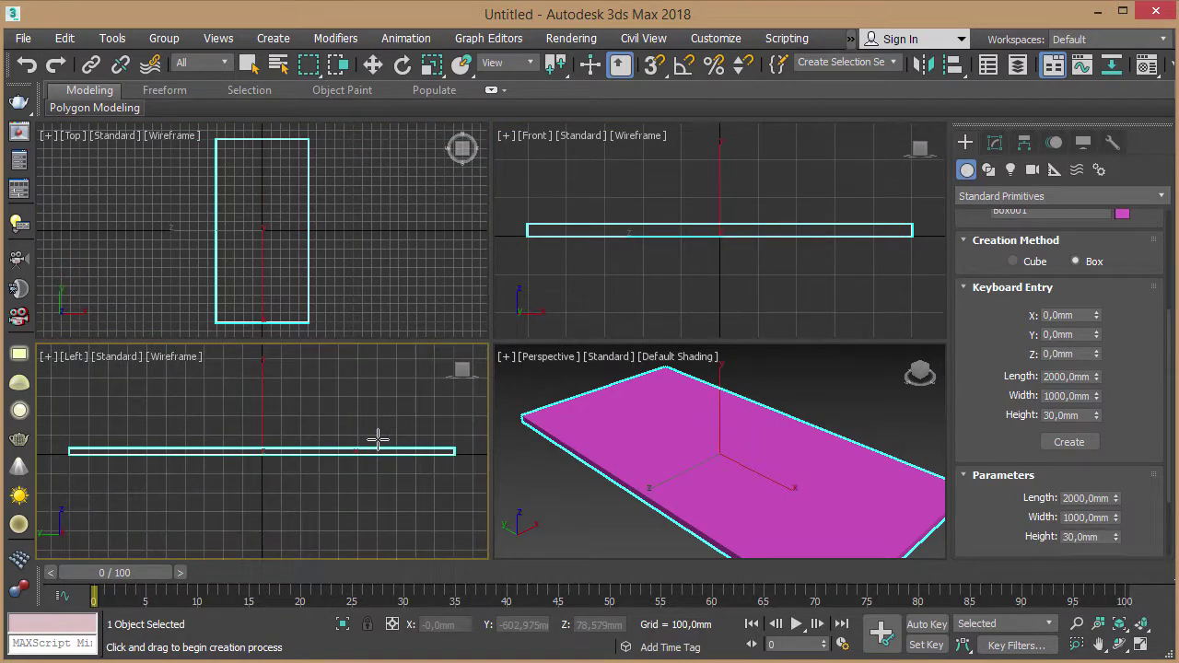
{"action": "left_click", "coordinate": [793, 387]}
{"action": "key", "text": "z"}
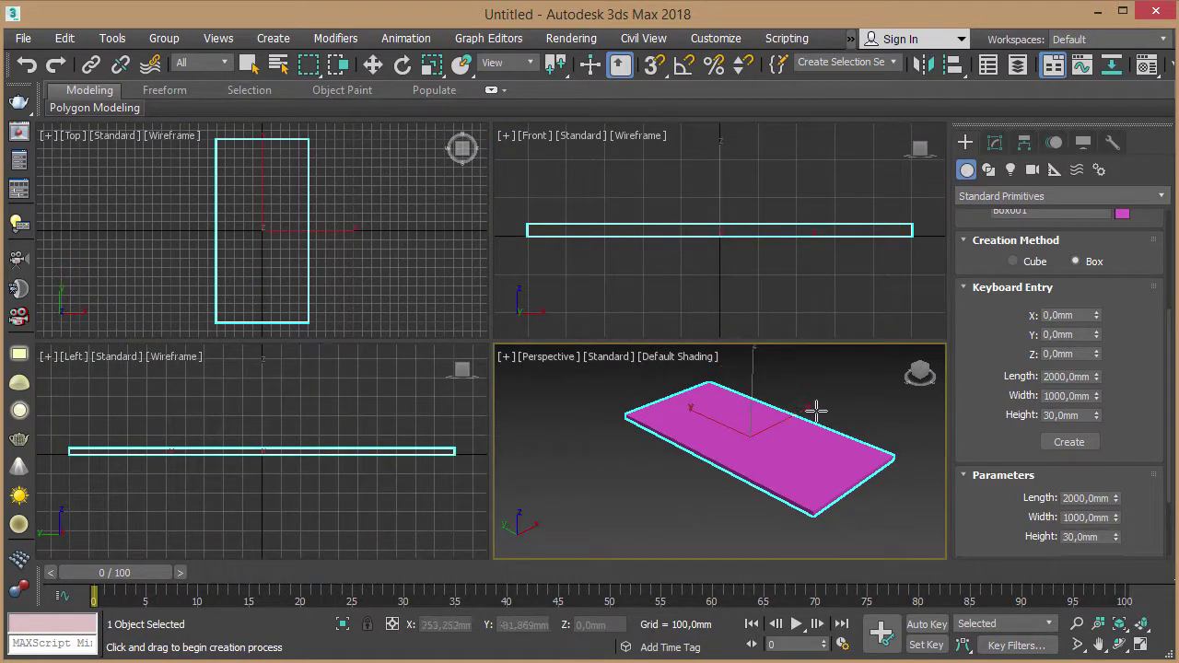
- Maximize the Perspective viewport with the slab centred in it
{"action": "middle_click_drag", "start_coordinate": [819, 408], "coordinate": [791, 421]}
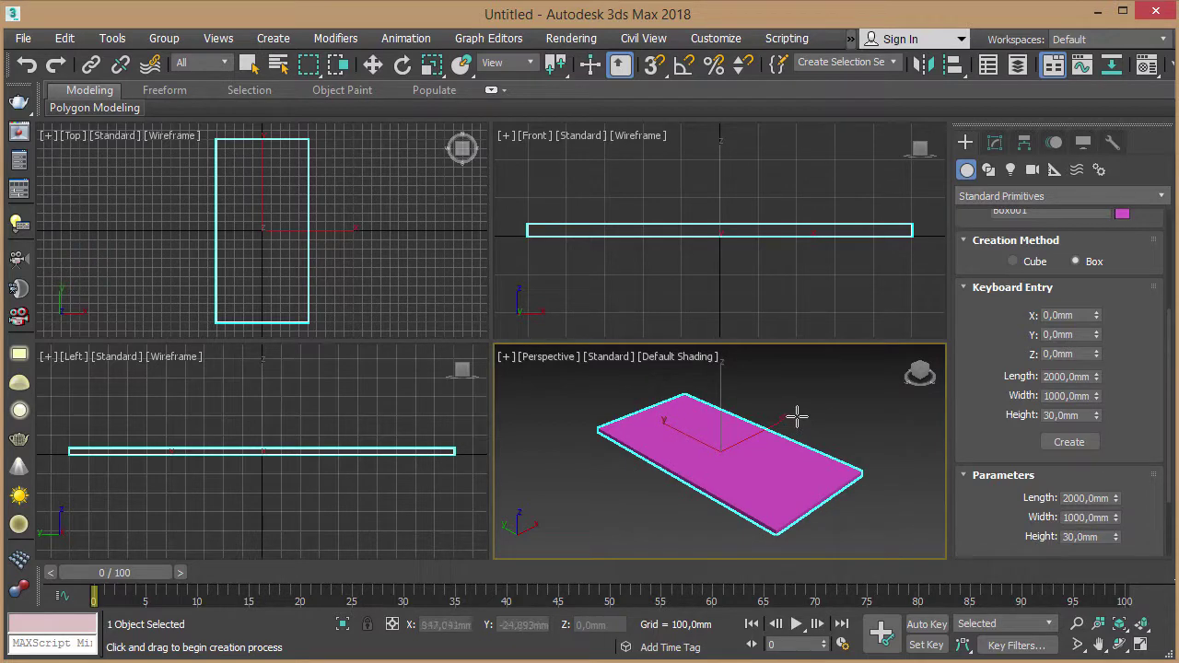
{"action": "middle_click_drag", "start_coordinate": [795, 422], "coordinate": [805, 428]}
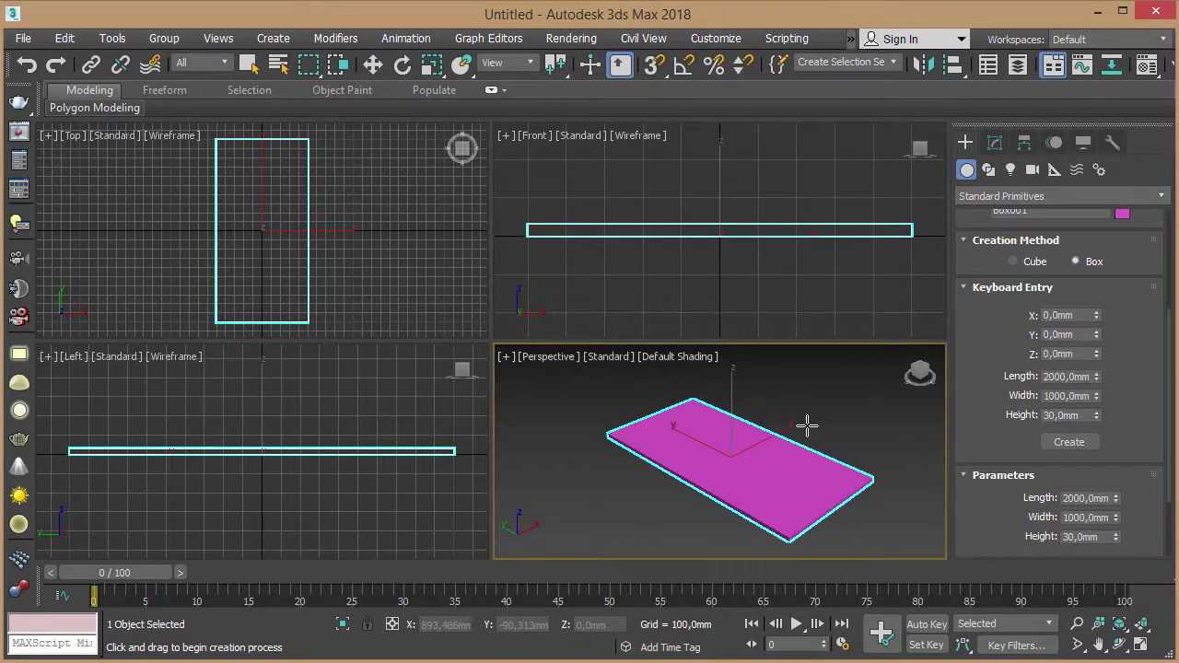
{"action": "middle_click_drag", "start_coordinate": [824, 416], "coordinate": [802, 422]}
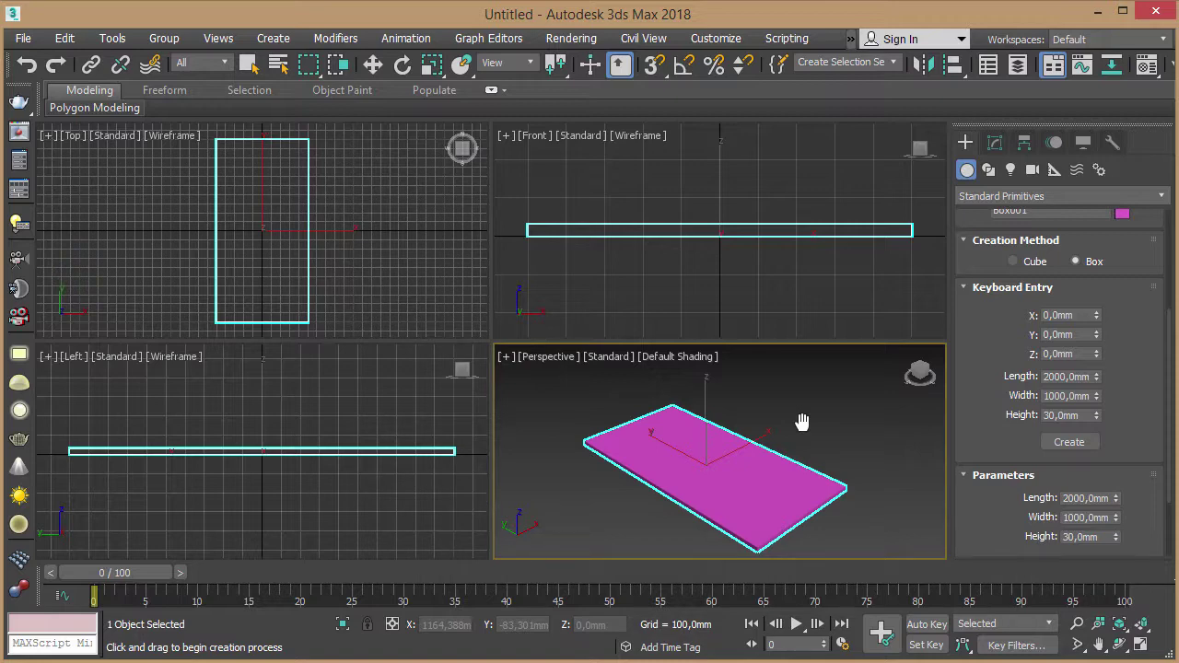
{"action": "key", "text": "alt+w"}
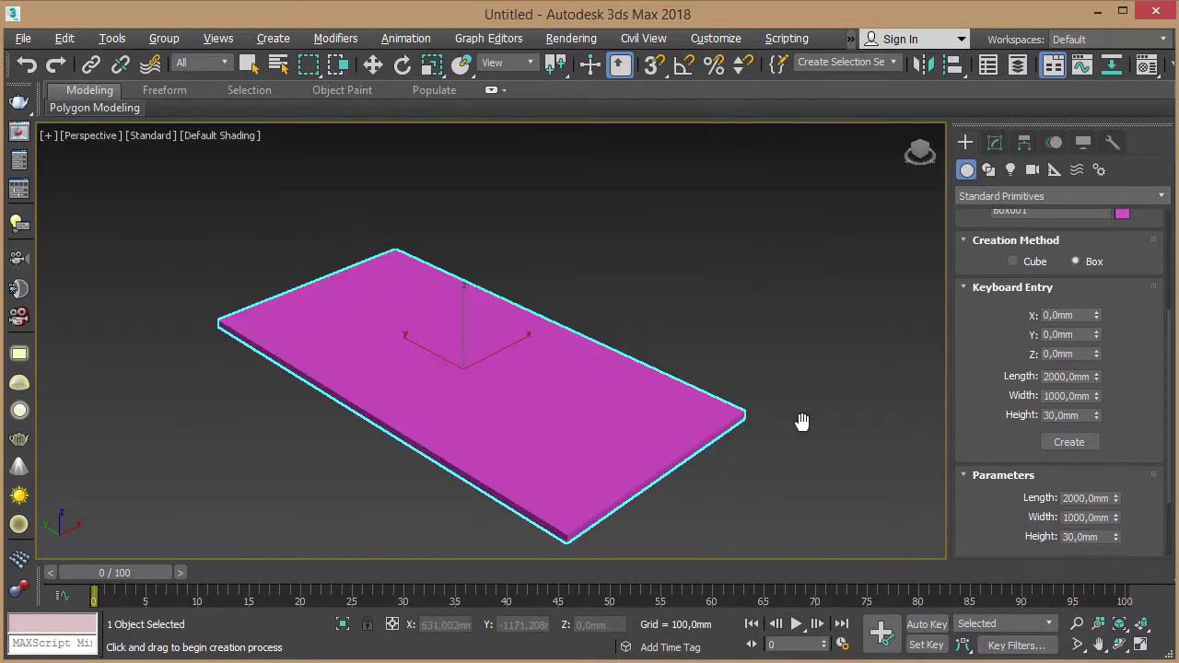
{"action": "middle_click_drag", "start_coordinate": [569, 366], "coordinate": [576, 343]}
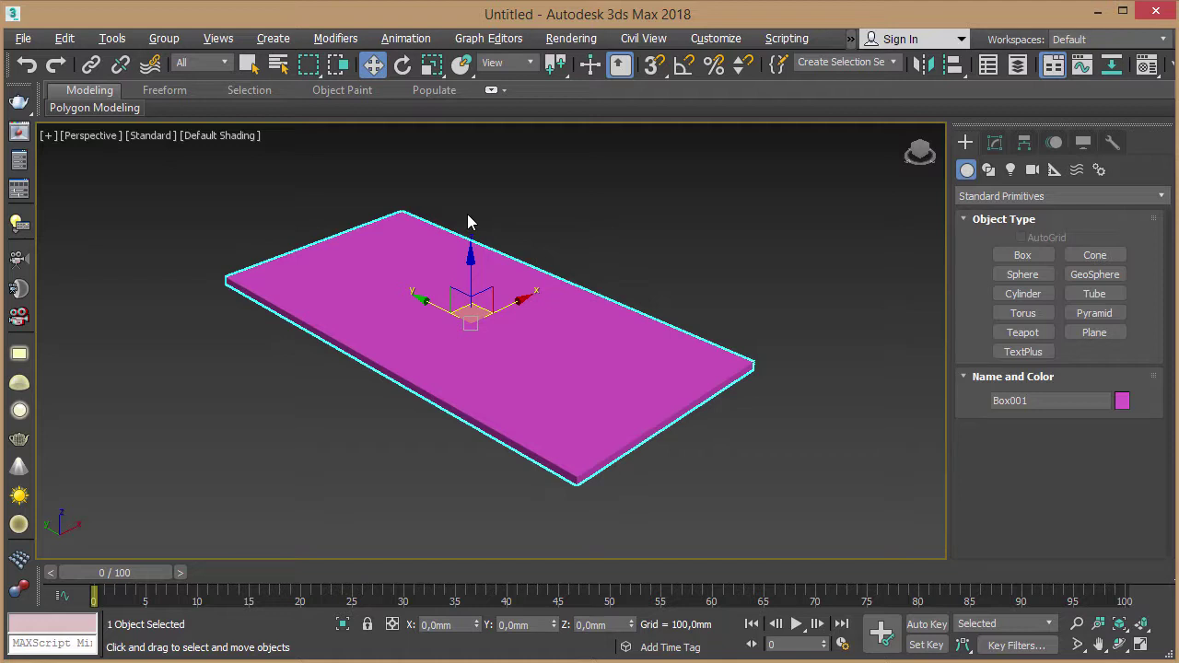
- Shift-drag the slab down along Z to make an independent Copy, Box002
{"action": "left_click_drag", "start_coordinate": [592, 360], "coordinate": [594, 282]}
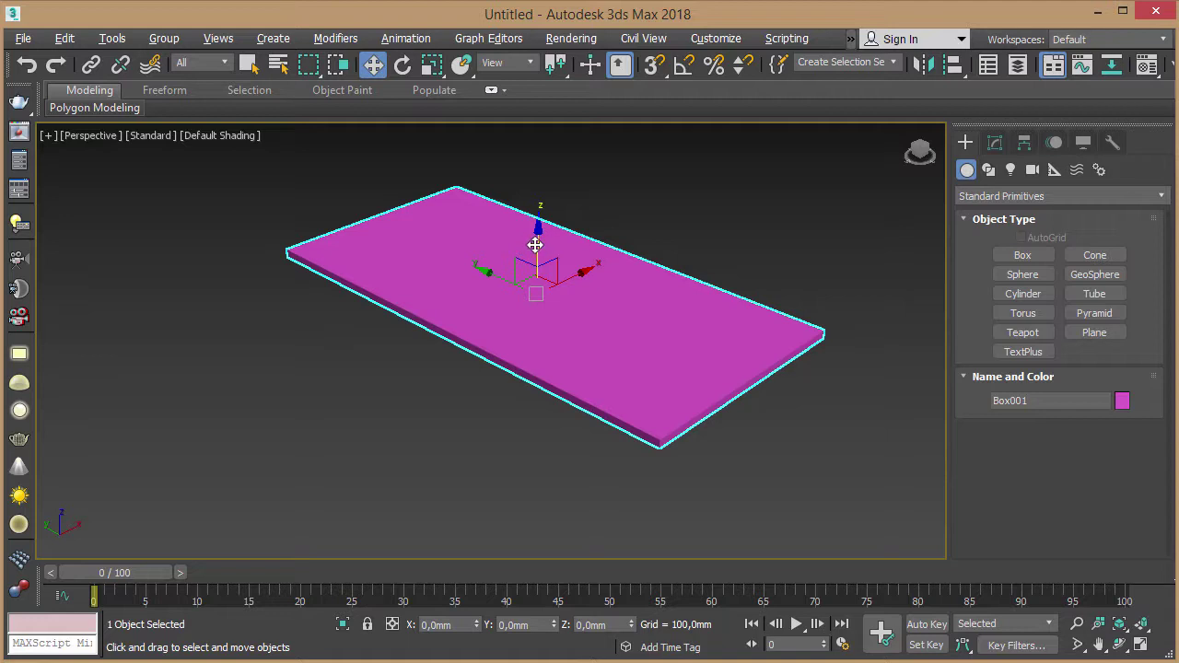
{"action": "left_click_drag", "start_coordinate": [536, 245], "coordinate": [530, 394], "text": "shift"}
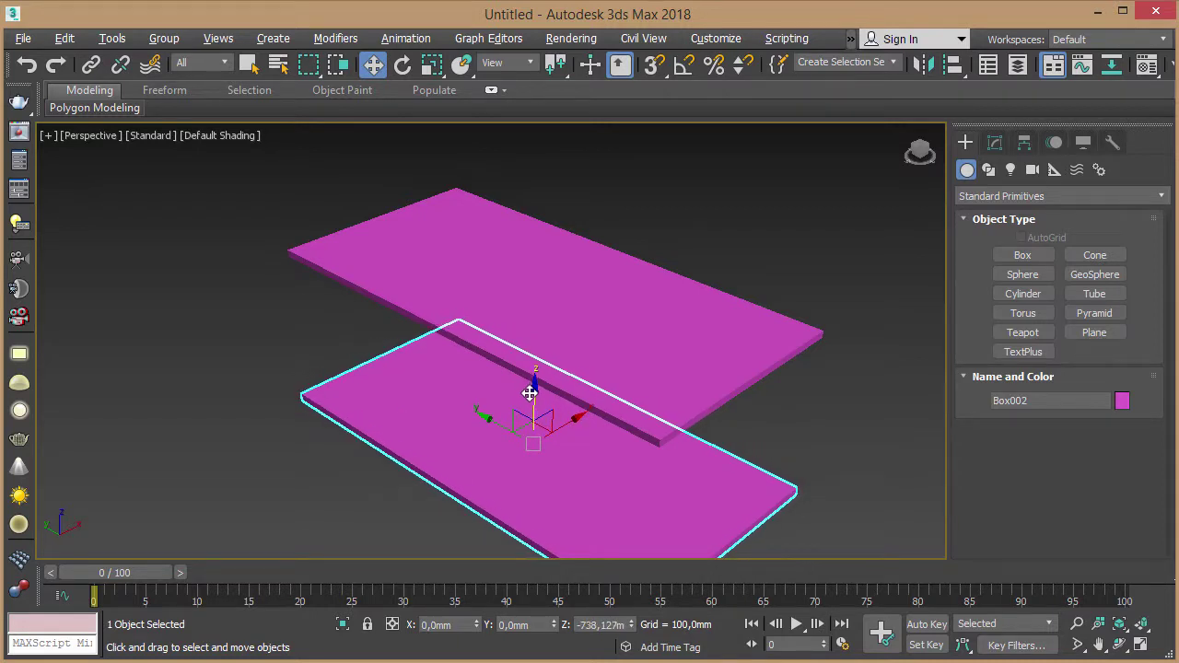
{"action": "left_click_drag", "start_coordinate": [530, 393], "coordinate": [530, 392], "text": "shift"}
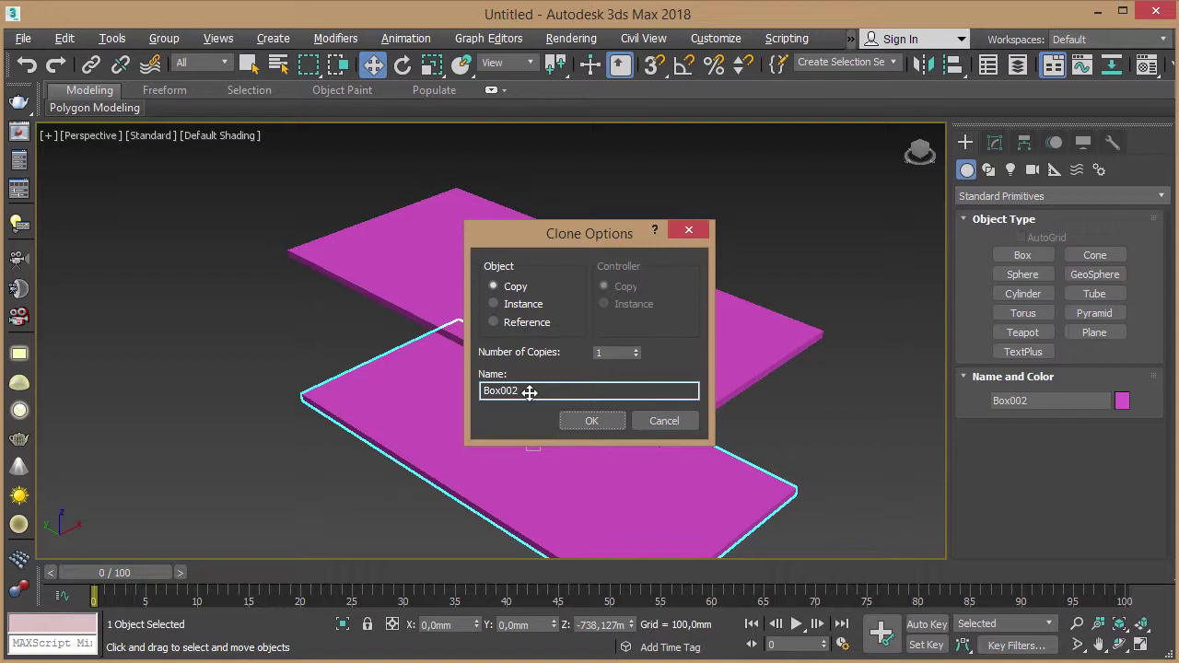
{"action": "mouse_move", "coordinate": [608, 233]}
{"action": "left_mouse_down"}
{"action": "mouse_move", "coordinate": [781, 169]}
{"action": "mouse_move", "coordinate": [765, 169]}
{"action": "left_mouse_up"}
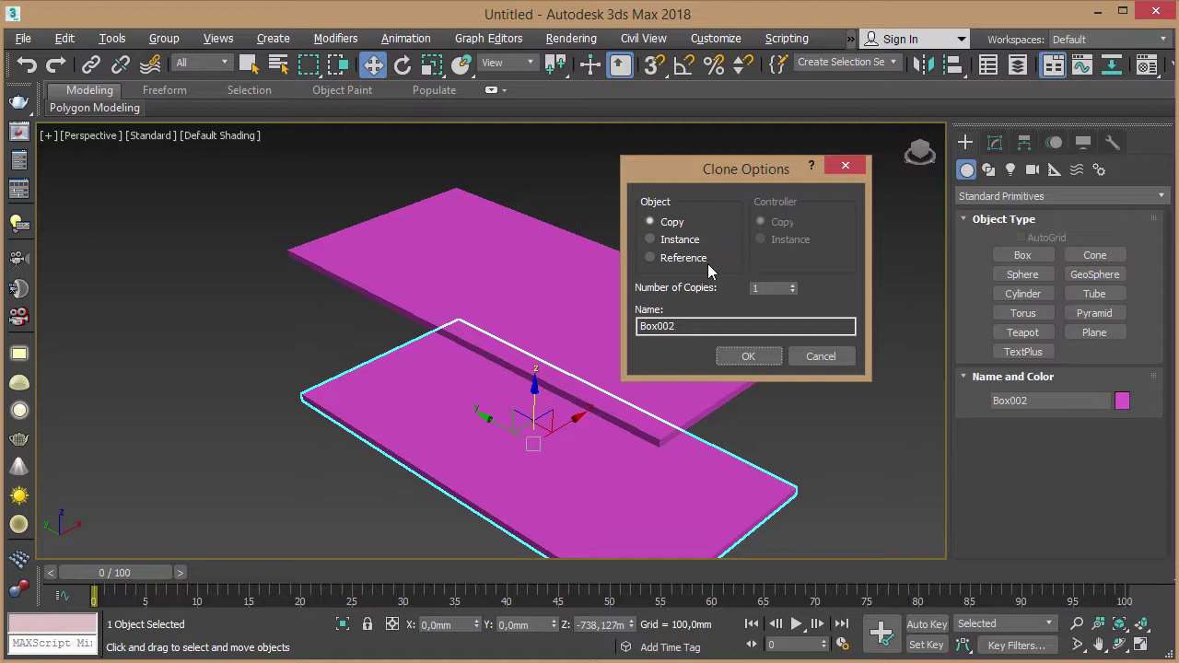
{"action": "left_click", "coordinate": [757, 357]}
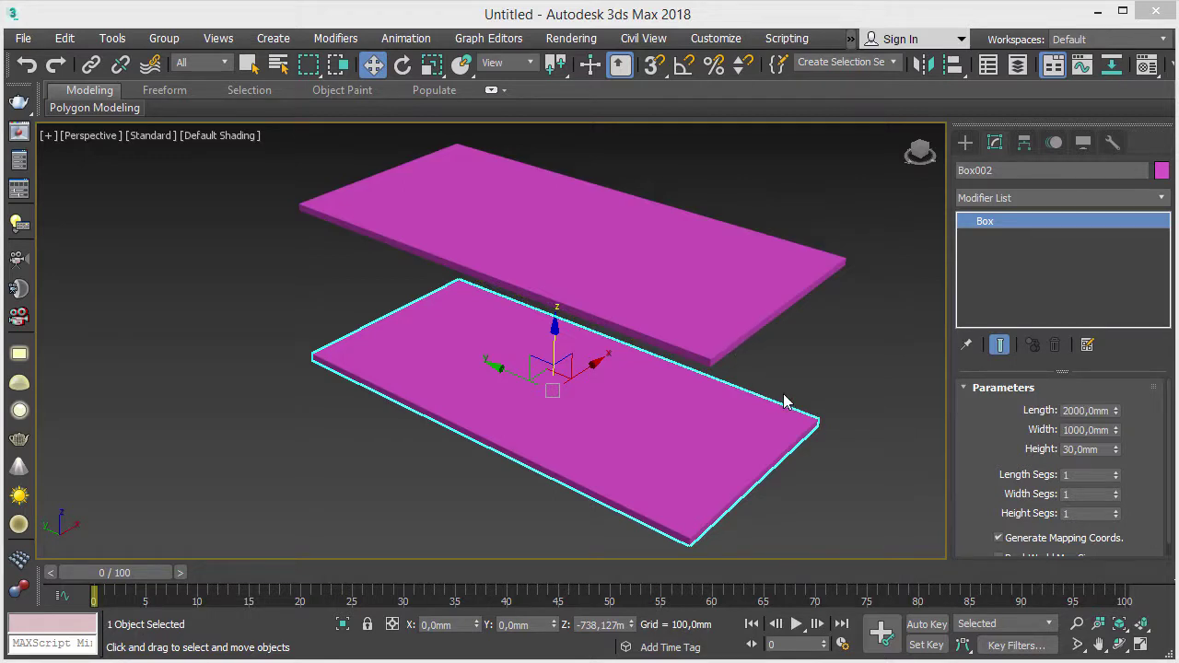
- Enable angle snap at 30° and rotate Box002 −90° about X to stand upright
{"action": "key", "text": "e"}
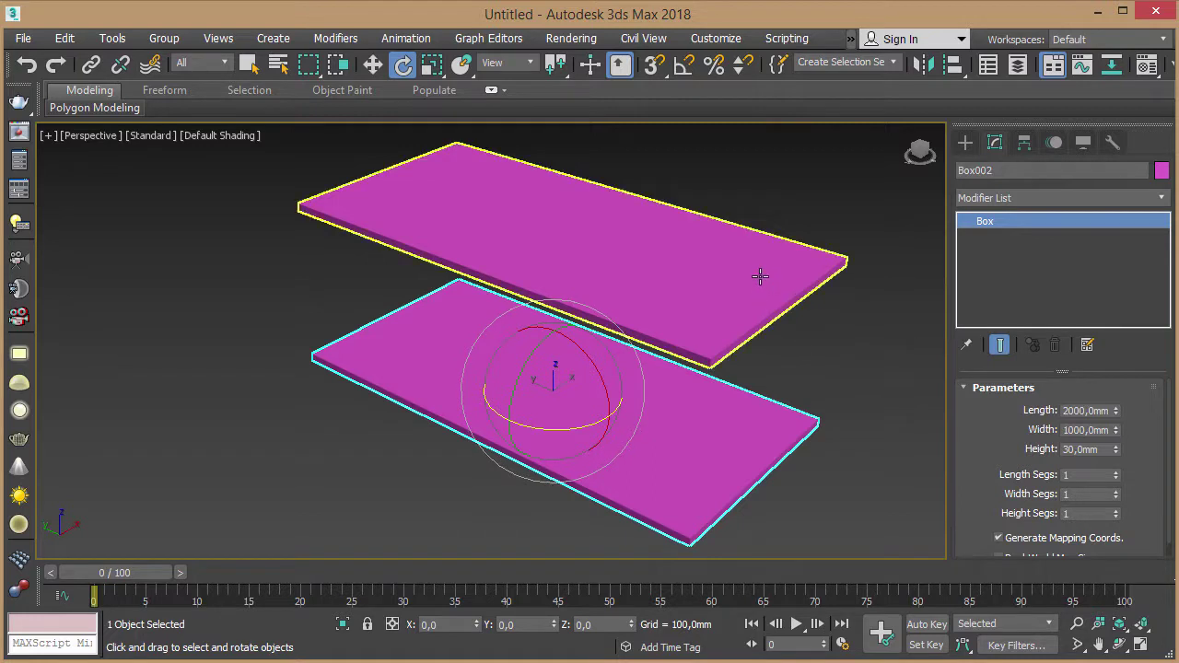
{"action": "left_click", "coordinate": [687, 72]}
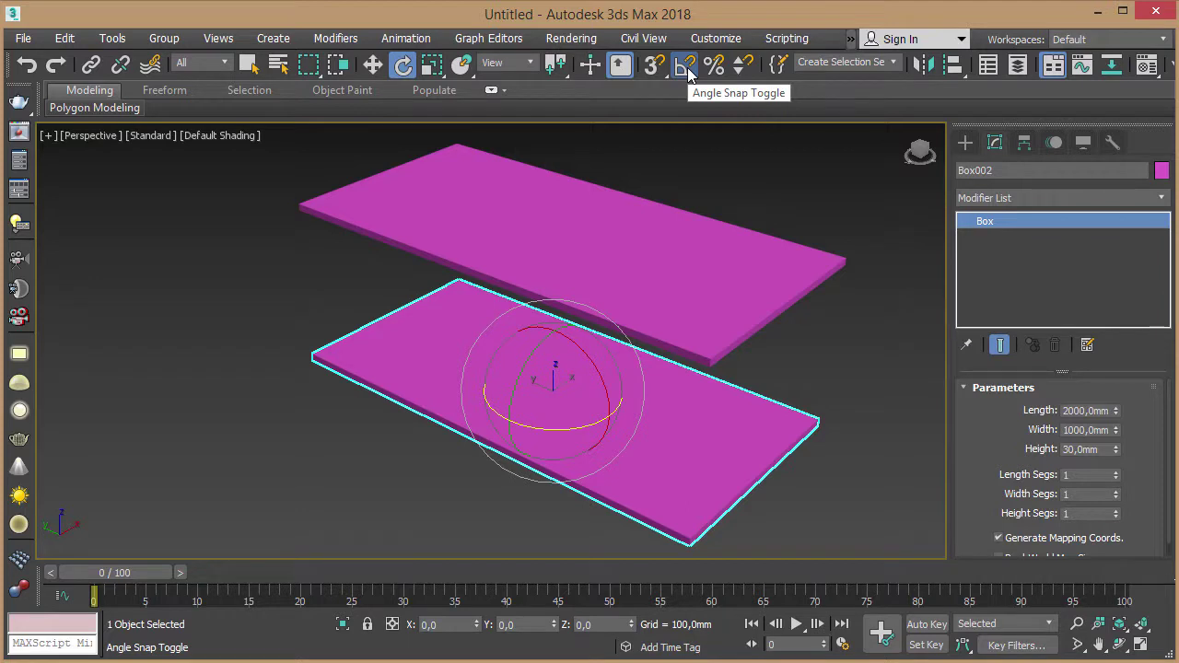
{"action": "right_click", "coordinate": [686, 72]}
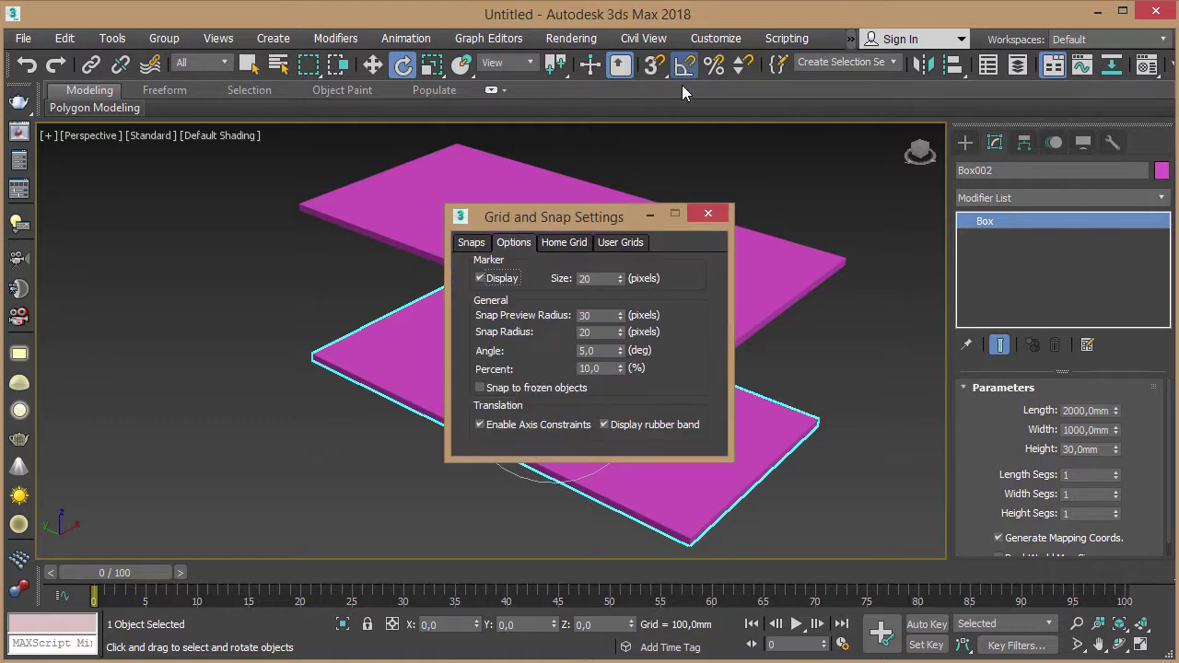
{"action": "left_click", "coordinate": [582, 349]}
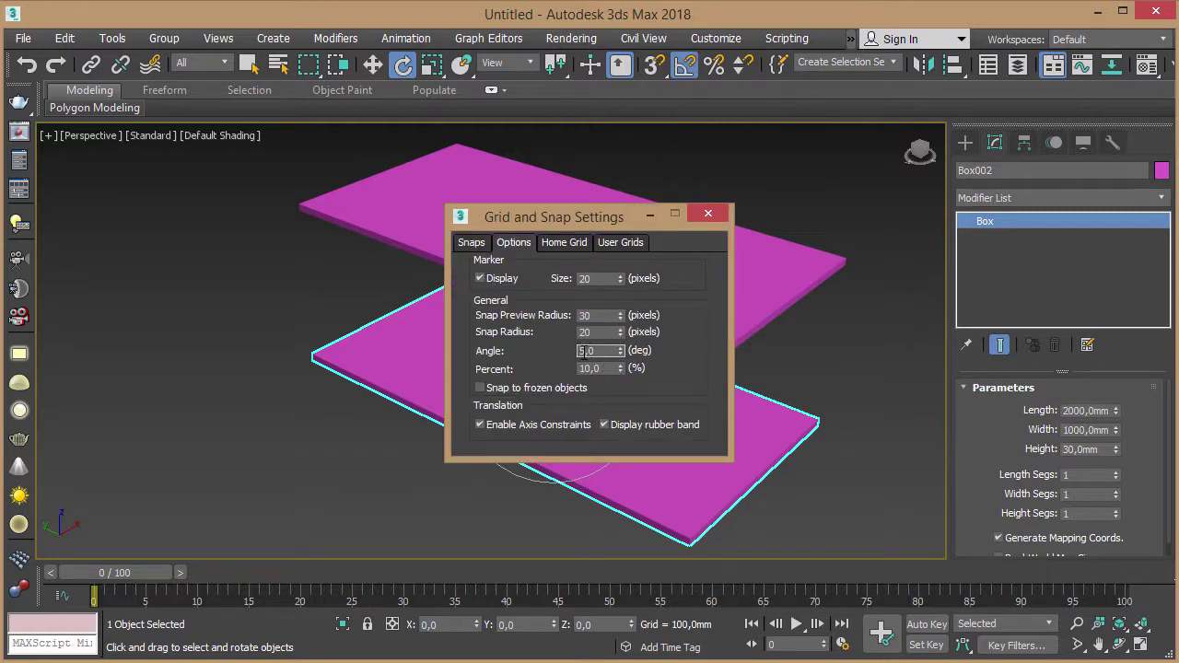
{"action": "type", "text": "30"}
{"action": "left_click", "coordinate": [723, 215]}
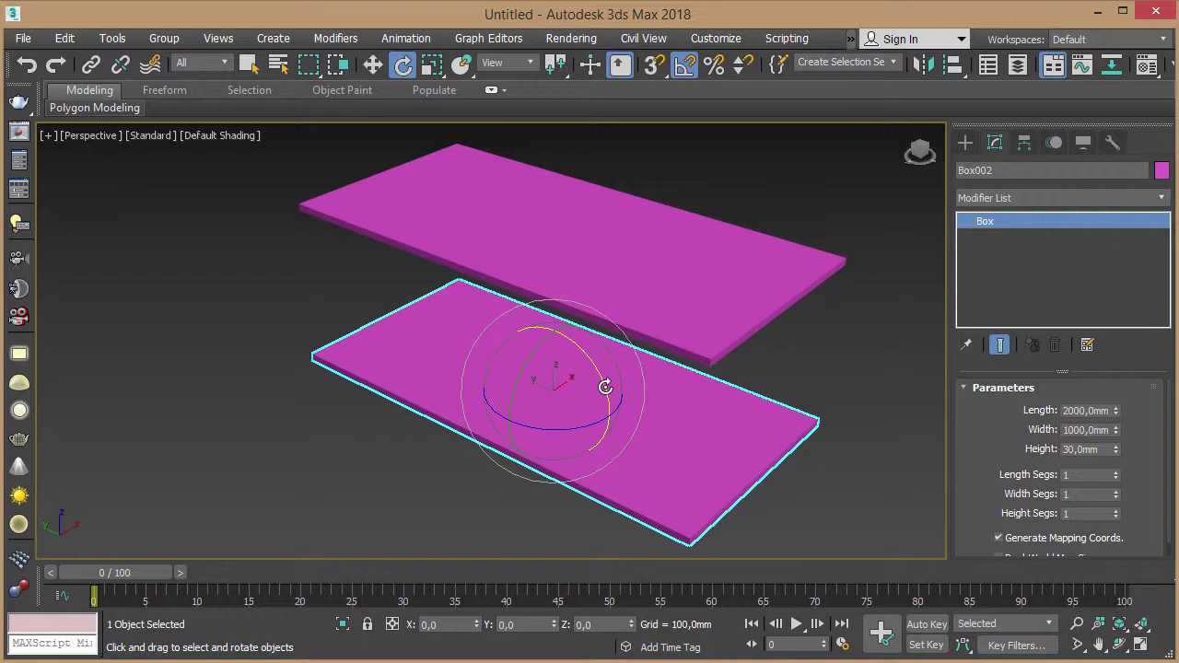
{"action": "left_click_drag", "start_coordinate": [605, 386], "coordinate": [600, 368]}
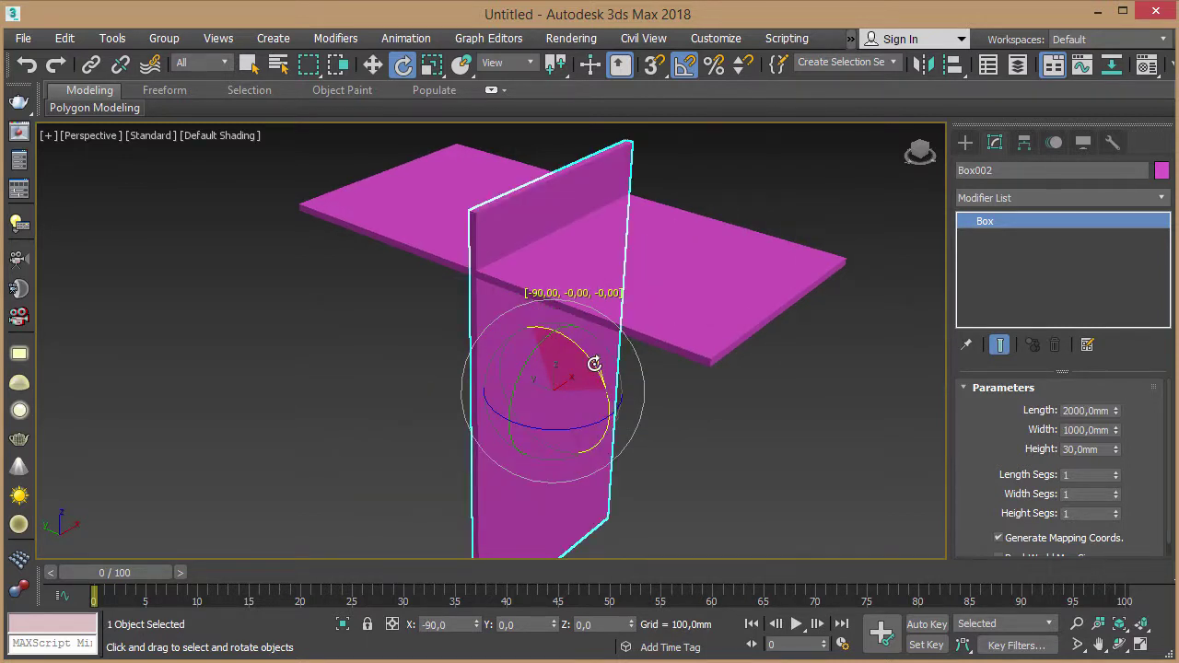
{"action": "left_click_drag", "start_coordinate": [595, 363], "coordinate": [594, 363]}
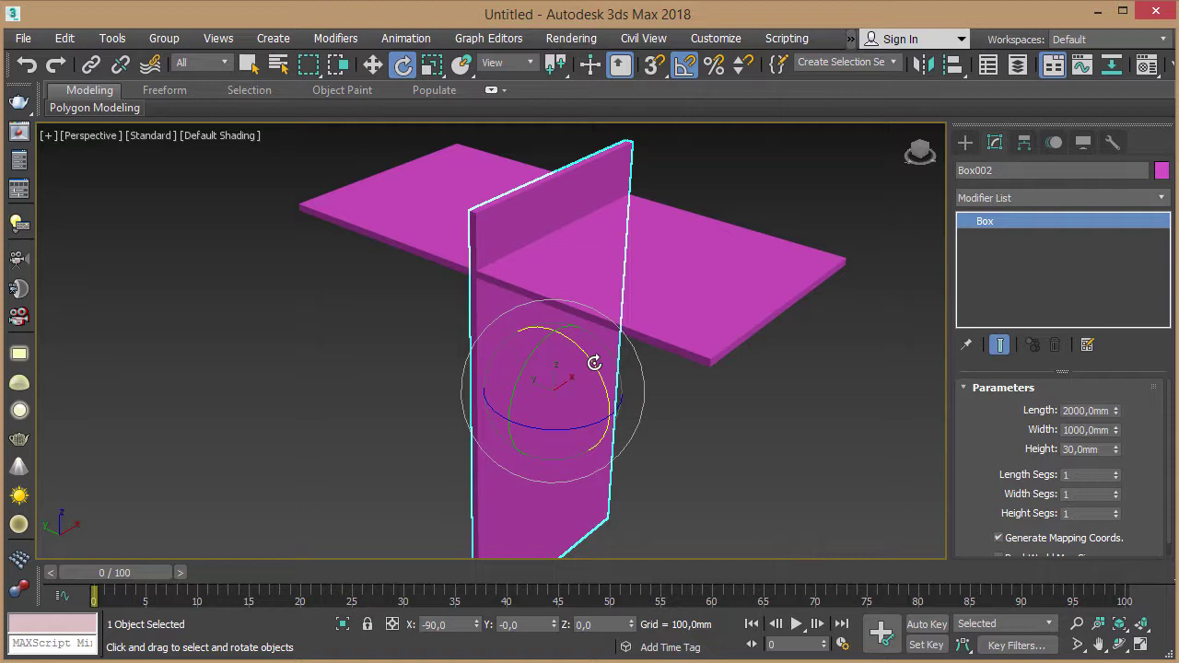
- Change Box002's Length parameter to 860 mm in the Modify panel
{"action": "left_click", "coordinate": [964, 145]}
{"action": "left_click", "coordinate": [995, 144]}
{"action": "left_click", "coordinate": [966, 145]}
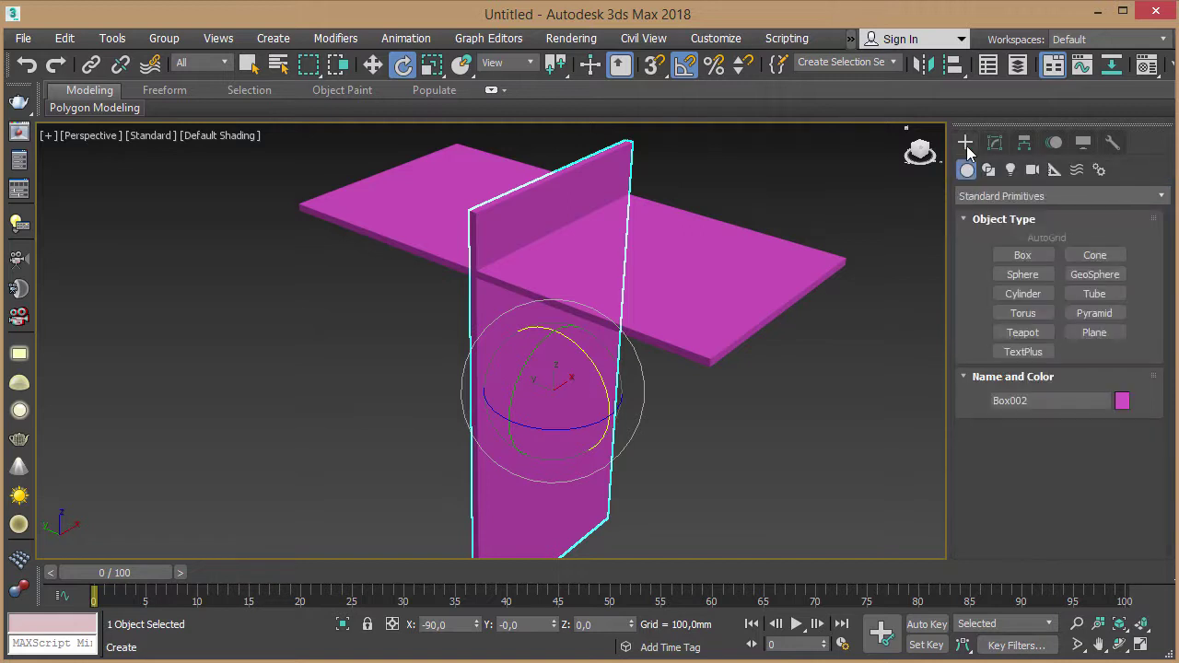
{"action": "left_click", "coordinate": [996, 145]}
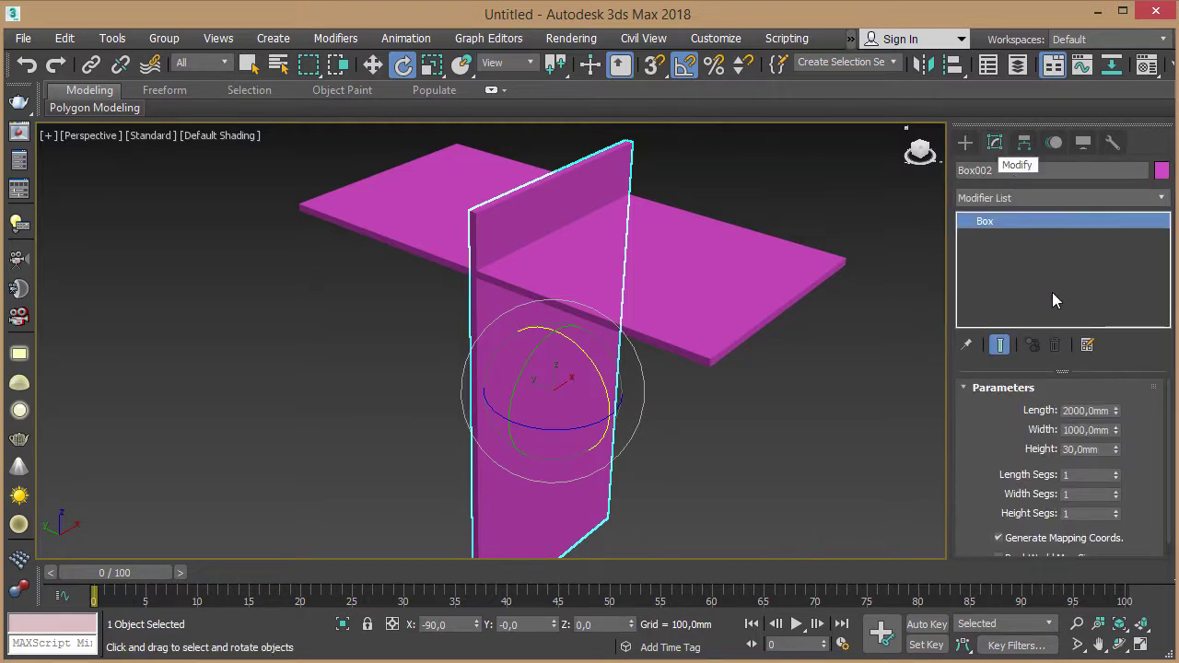
{"action": "left_click_drag", "start_coordinate": [1117, 412], "coordinate": [1116, 467]}
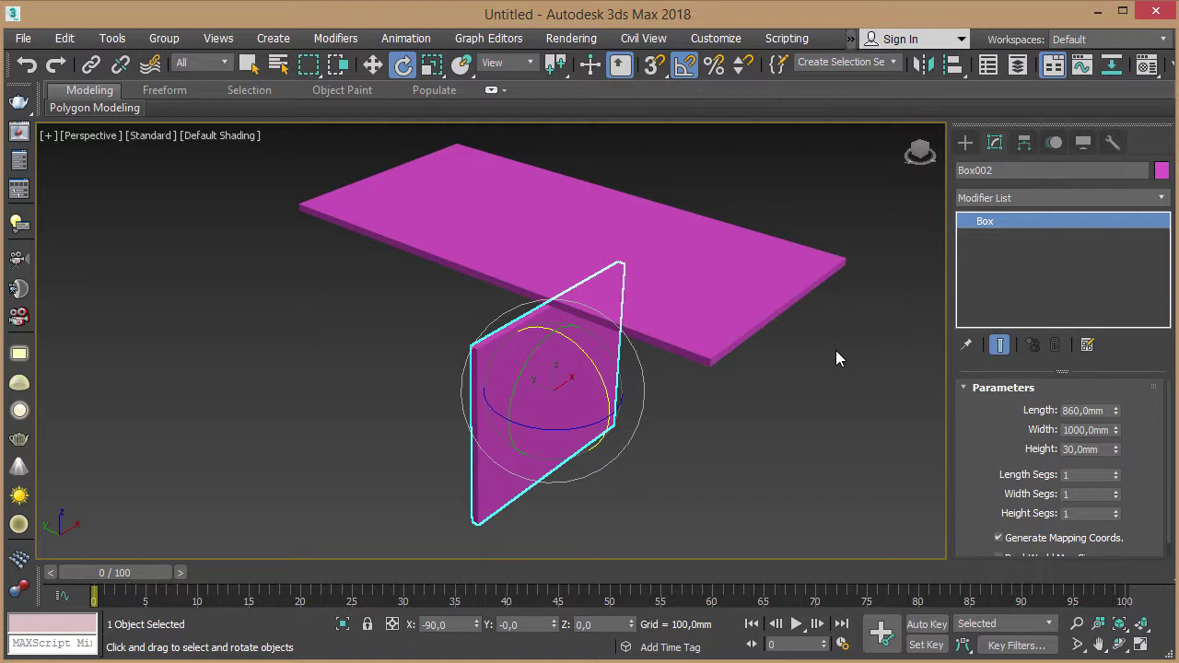
- In the maximized Front view, move the upright panel up to the tabletop underside
{"action": "key", "text": "alt+w"}
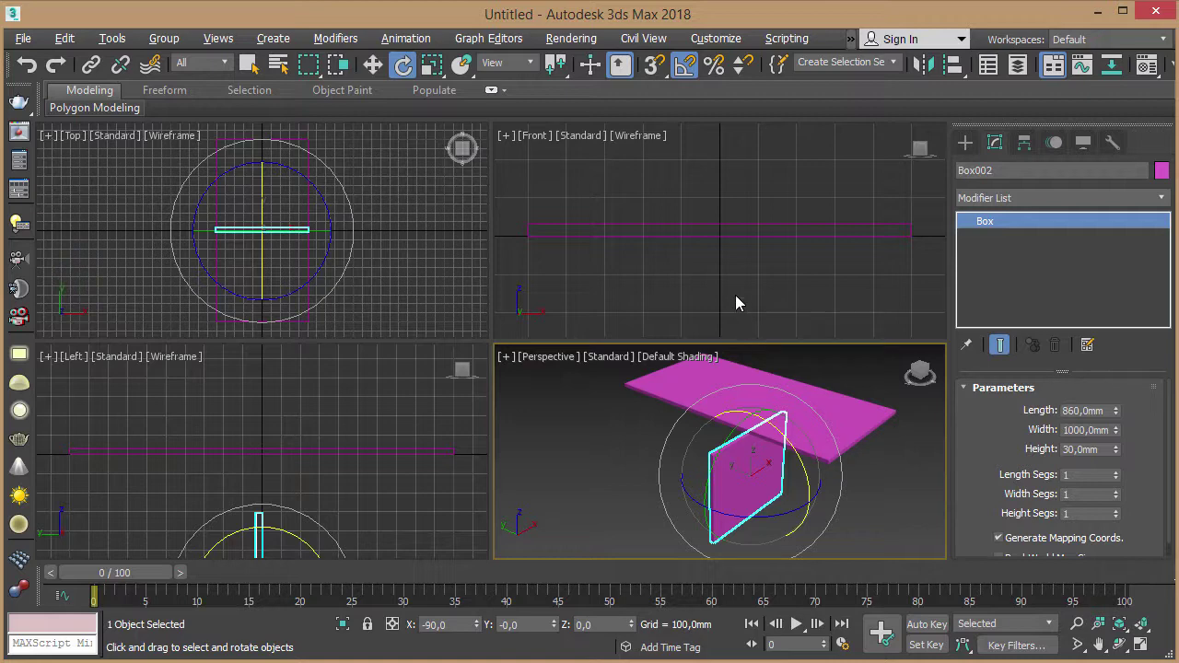
{"action": "right_click", "coordinate": [741, 264]}
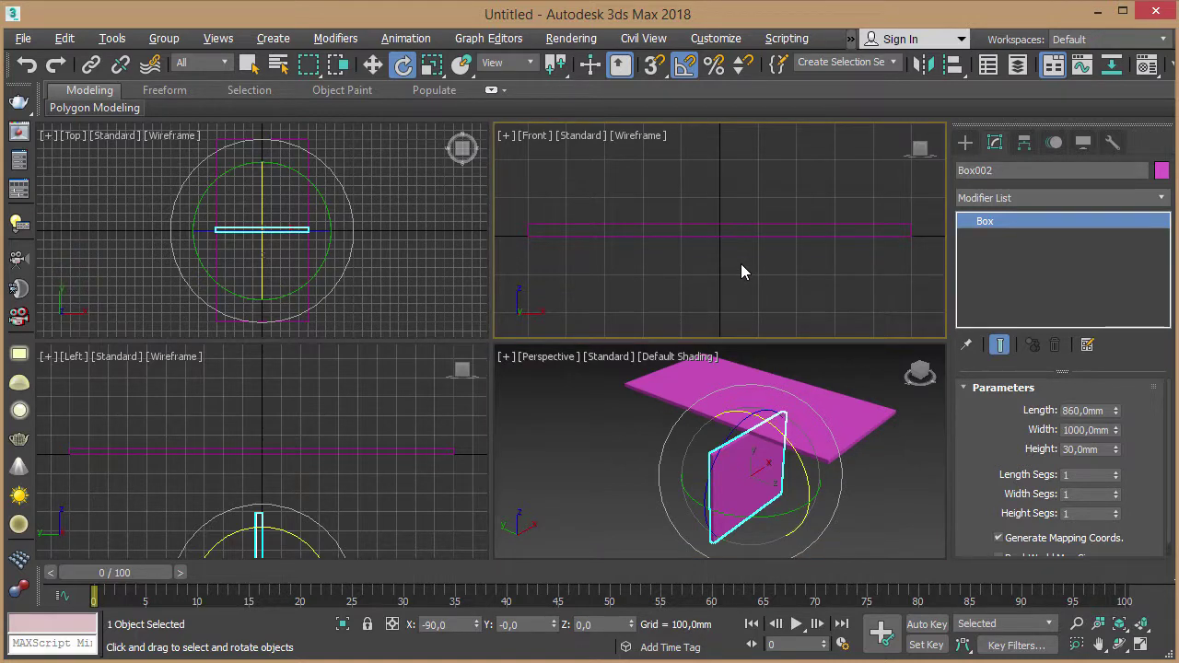
{"action": "key", "text": "alt+w"}
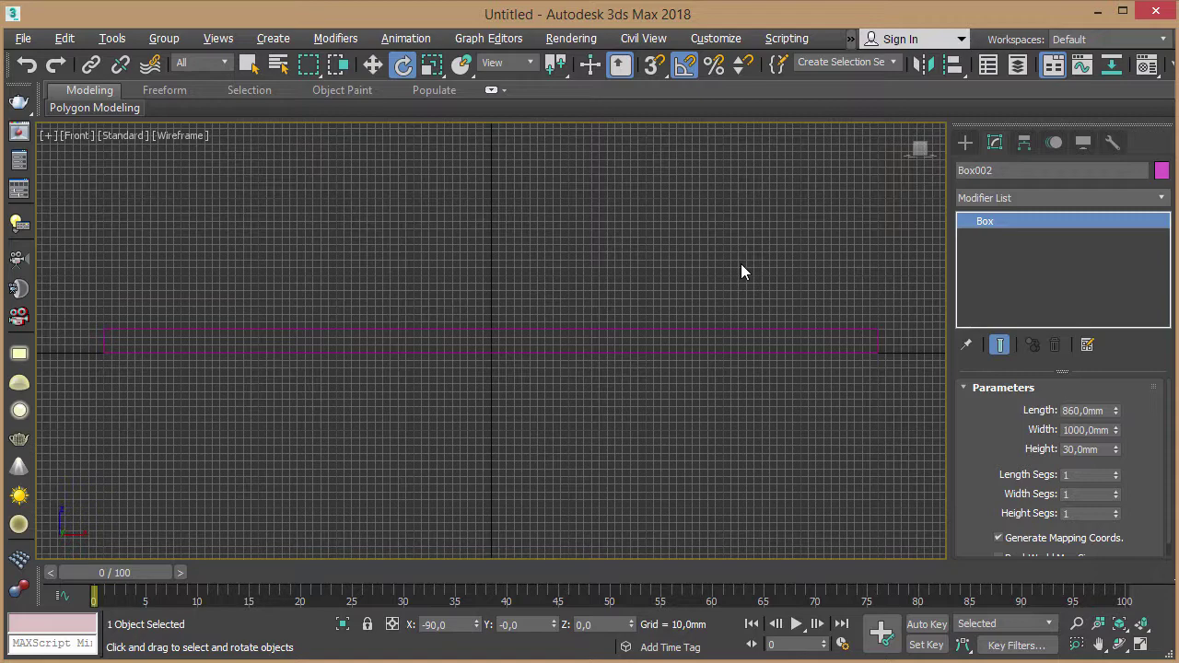
{"action": "key", "text": "z"}
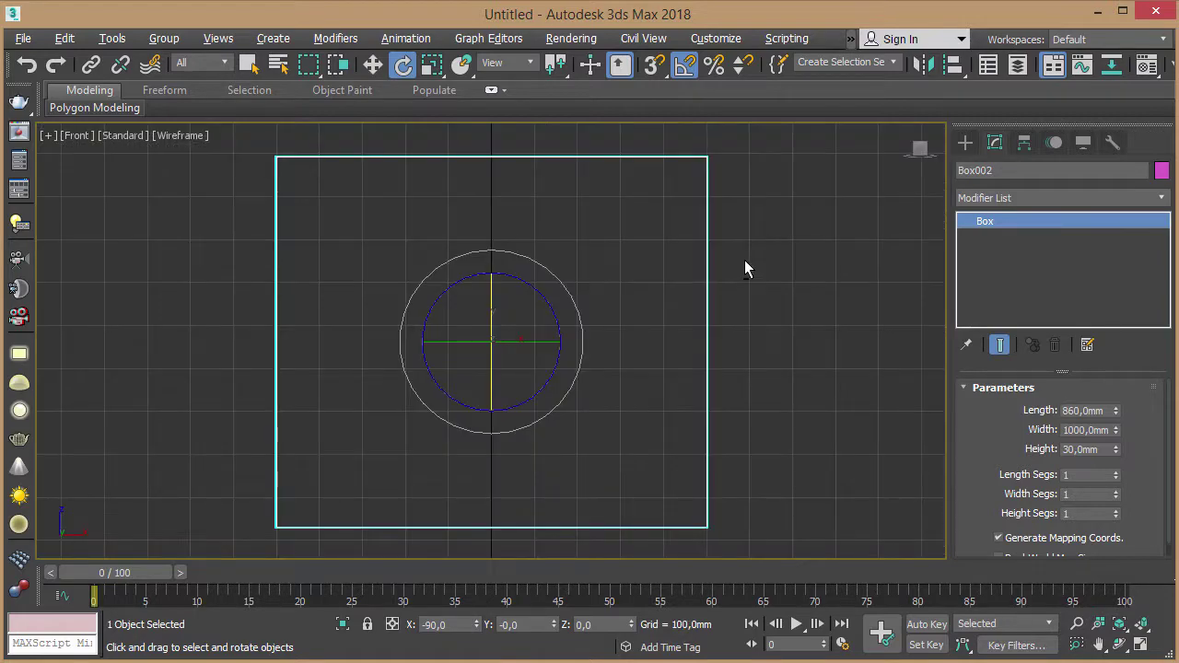
{"action": "scroll", "coordinate": [799, 263], "scroll_direction": "down", "scroll_amount": 3}
{"action": "scroll", "coordinate": [800, 260], "scroll_direction": "down", "scroll_amount": 2}
{"action": "middle_click_drag", "start_coordinate": [815, 236], "coordinate": [798, 326]}
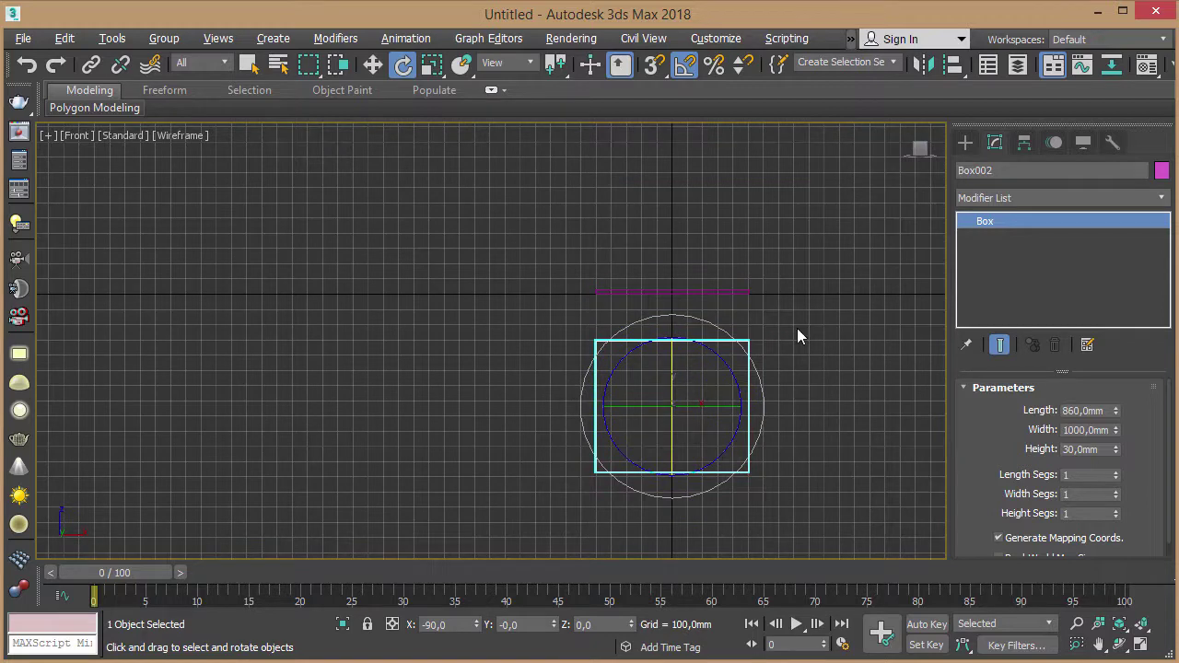
{"action": "key", "text": "w"}
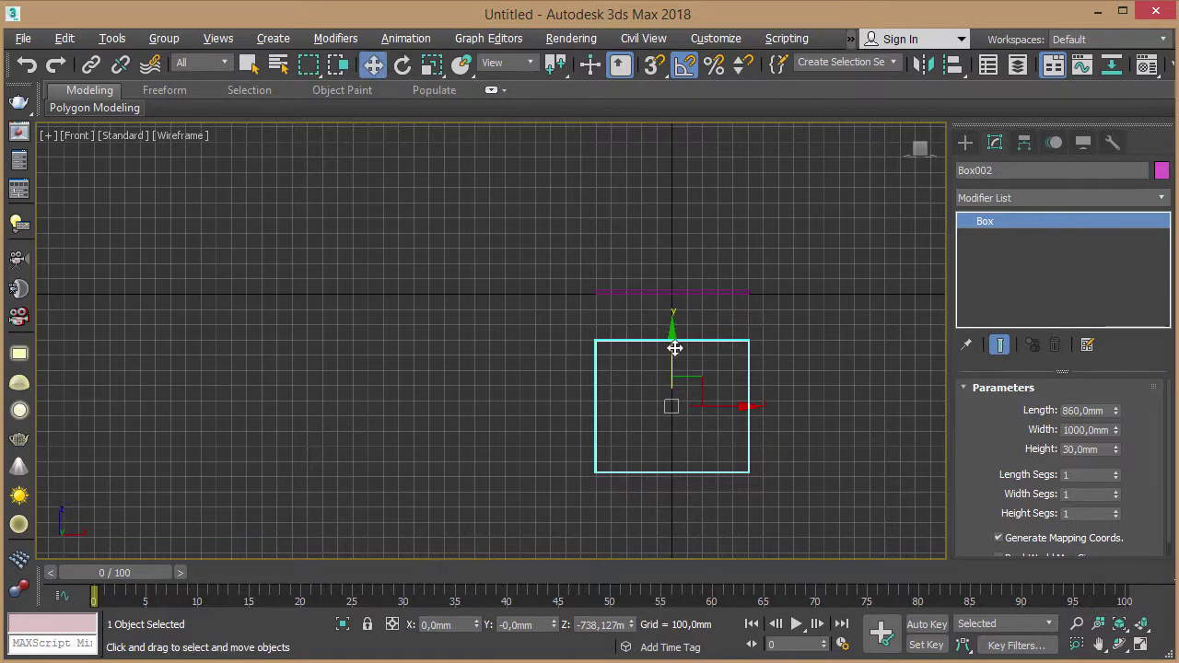
{"action": "left_click_drag", "start_coordinate": [673, 360], "coordinate": [669, 346]}
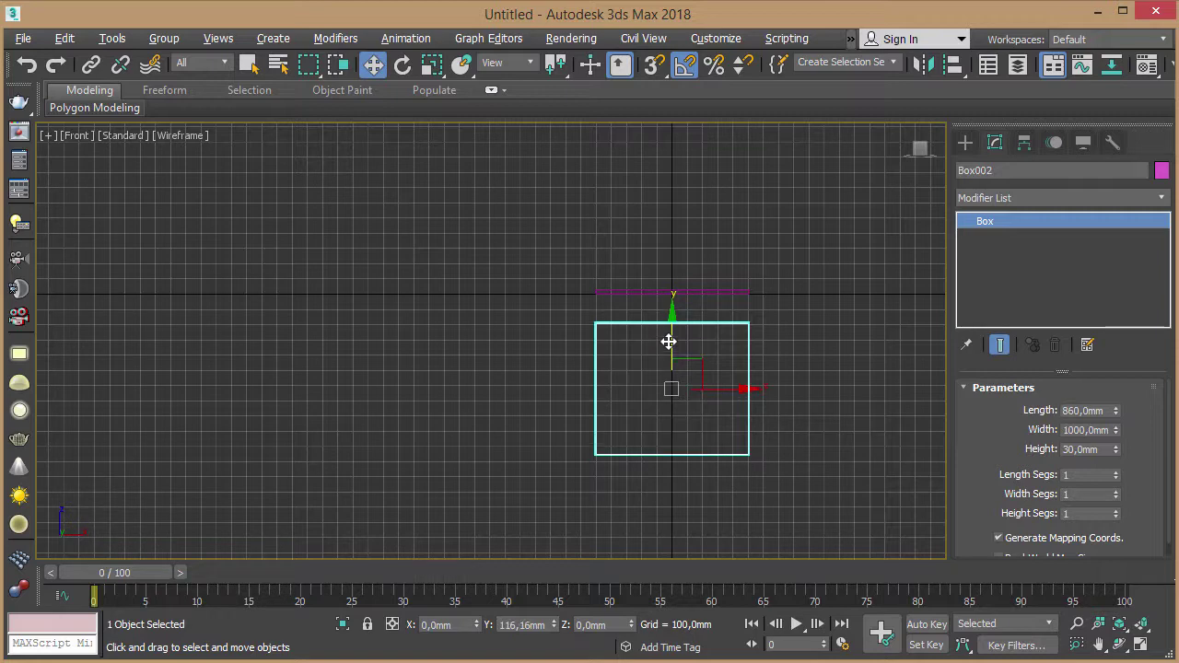
{"action": "left_click_drag", "start_coordinate": [668, 346], "coordinate": [668, 313]}
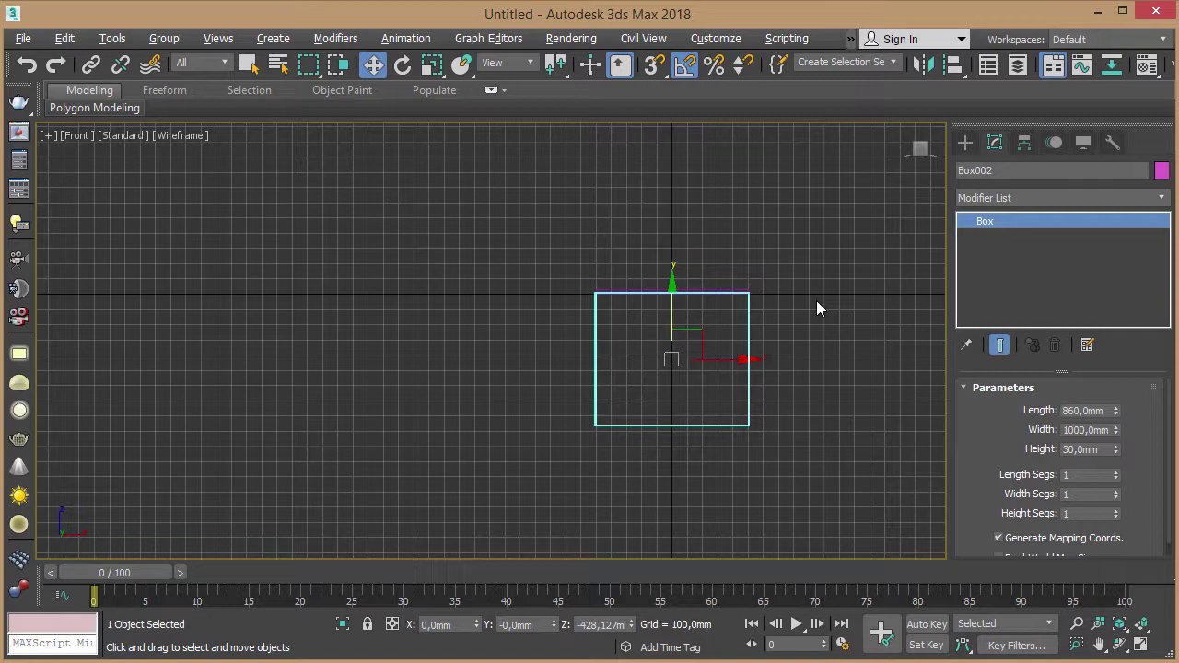
- Position Box002 flush under the tabletop's right end (Y -969,066 mm) and reselect it
{"action": "key", "text": "p"}
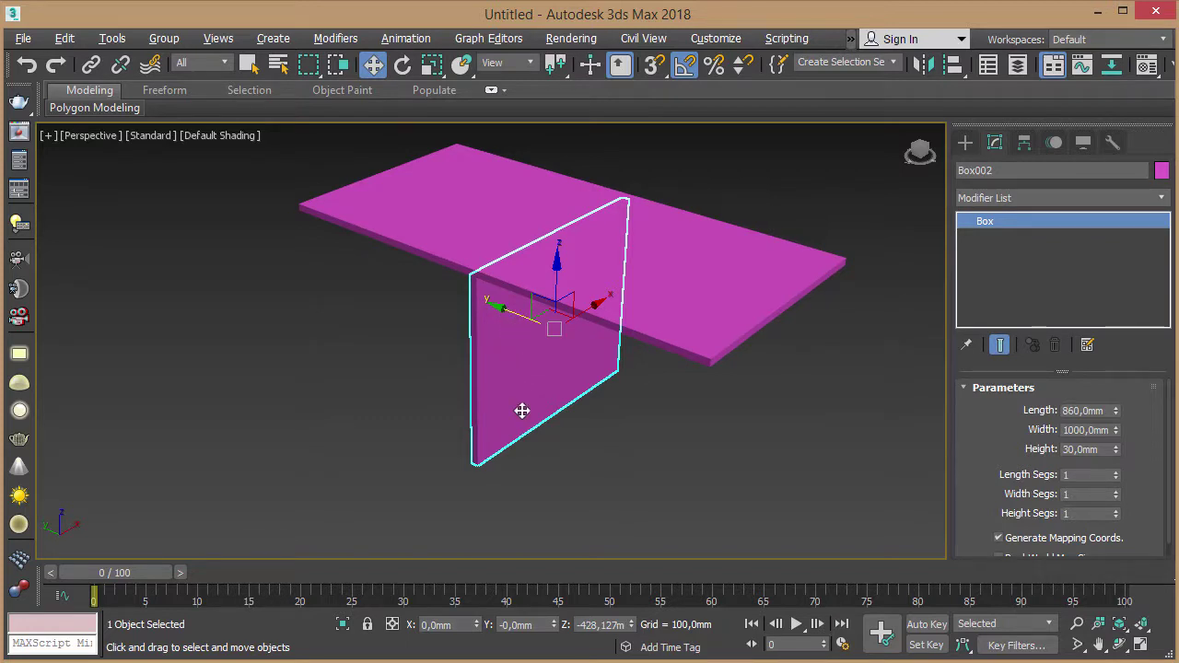
{"action": "left_click_drag", "start_coordinate": [508, 313], "coordinate": [722, 400]}
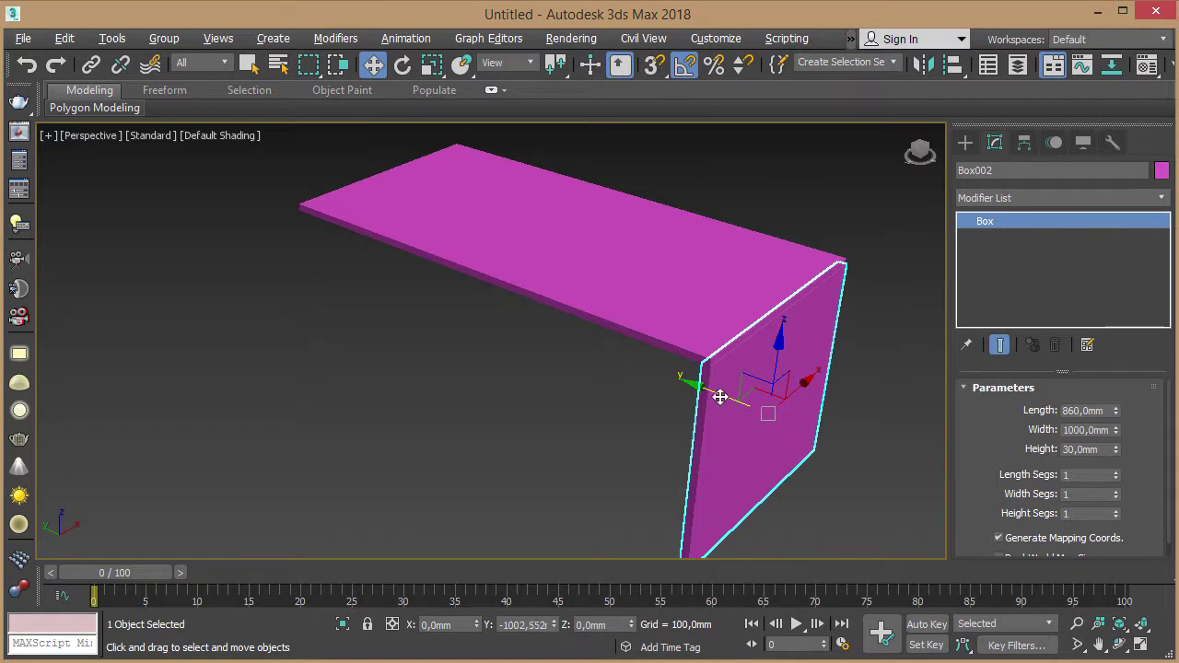
{"action": "left_click_drag", "start_coordinate": [718, 396], "coordinate": [780, 342]}
{"action": "mouse_move", "coordinate": [780, 342]}
{"action": "middle_mouse_down", "text": "alt"}
{"action": "mouse_move", "coordinate": [685, 356]}
{"action": "mouse_move", "coordinate": [614, 287]}
{"action": "mouse_move", "coordinate": [540, 273]}
{"action": "mouse_move", "coordinate": [845, 271]}
{"action": "mouse_move", "coordinate": [848, 282]}
{"action": "middle_mouse_up", "text": "alt"}
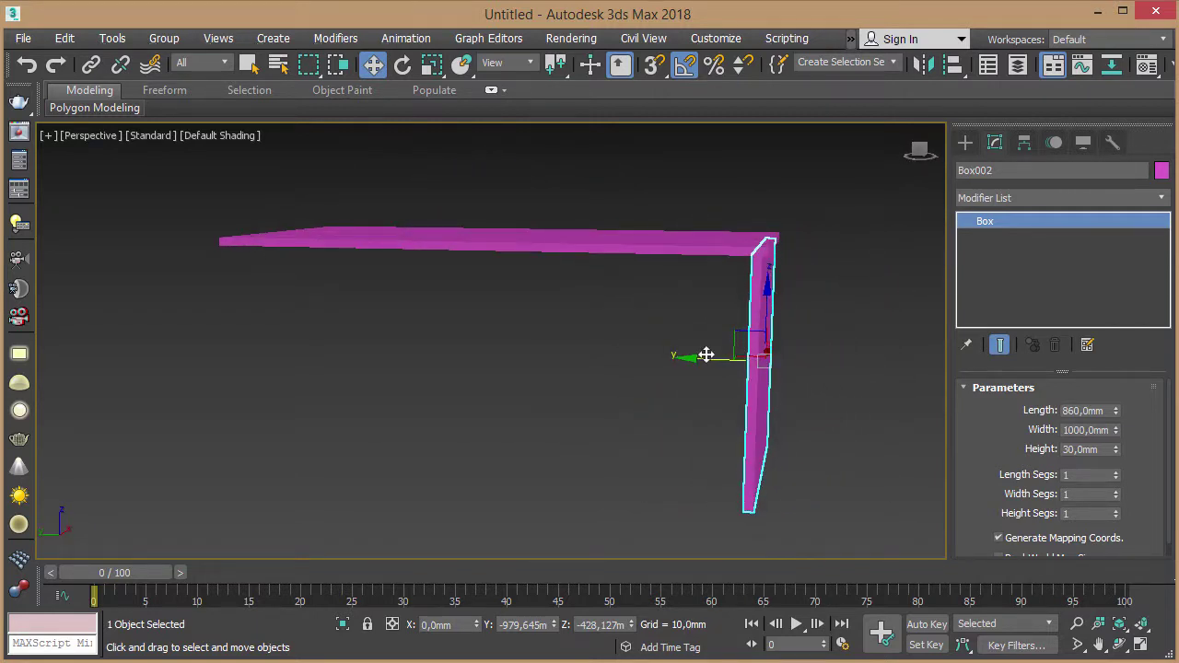
{"action": "left_click_drag", "start_coordinate": [709, 362], "coordinate": [703, 358]}
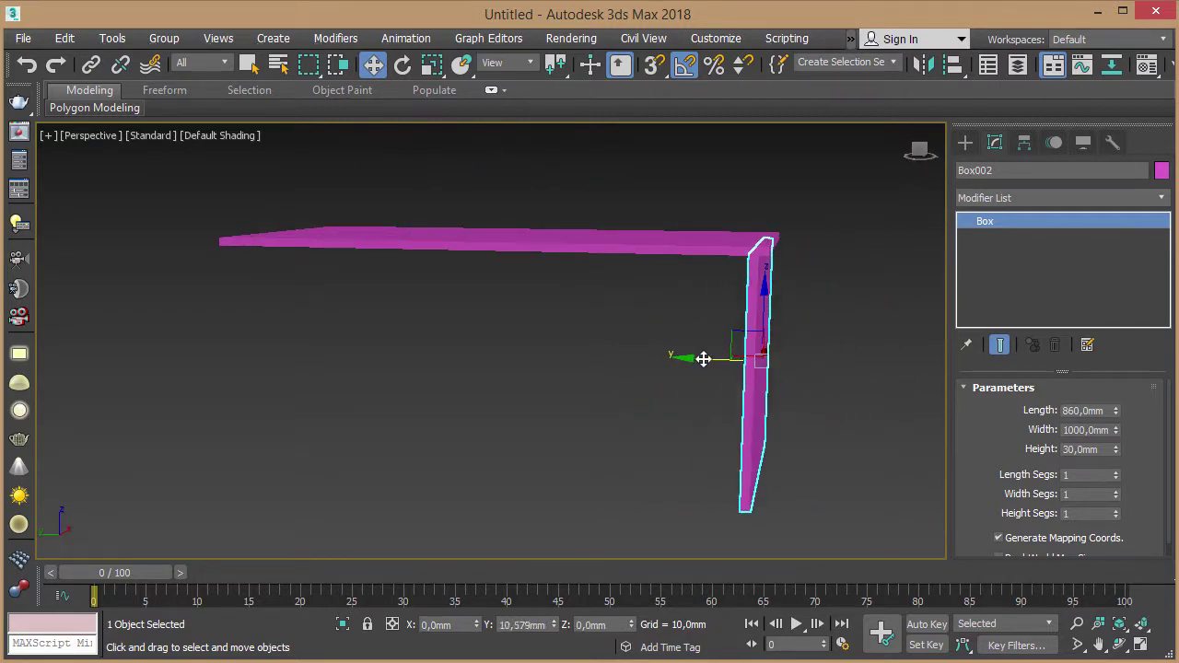
{"action": "mouse_move", "coordinate": [792, 333]}
{"action": "middle_mouse_down", "text": "alt"}
{"action": "mouse_move", "coordinate": [817, 351]}
{"action": "mouse_move", "coordinate": [772, 343]}
{"action": "mouse_move", "coordinate": [804, 337]}
{"action": "mouse_move", "coordinate": [716, 363]}
{"action": "mouse_move", "coordinate": [585, 350]}
{"action": "mouse_move", "coordinate": [666, 363]}
{"action": "mouse_move", "coordinate": [802, 345]}
{"action": "middle_mouse_up", "text": "alt"}
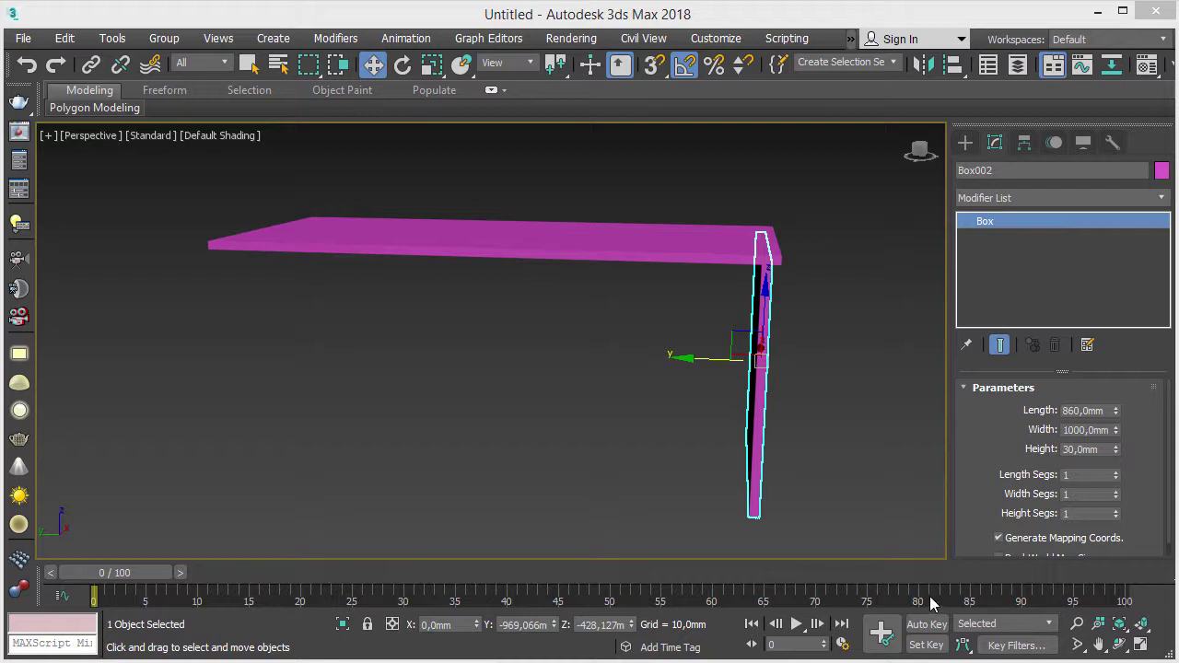
{"action": "middle_click_drag", "start_coordinate": [647, 353], "coordinate": [655, 381]}
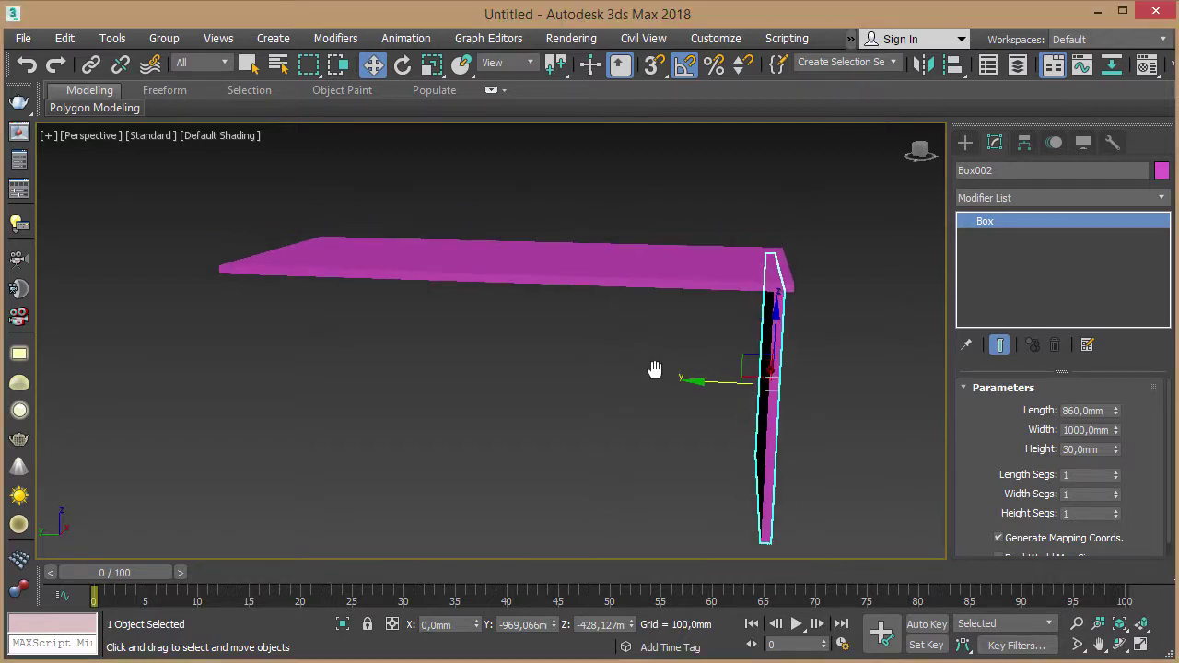
{"action": "left_click_drag", "start_coordinate": [836, 407], "coordinate": [672, 522]}
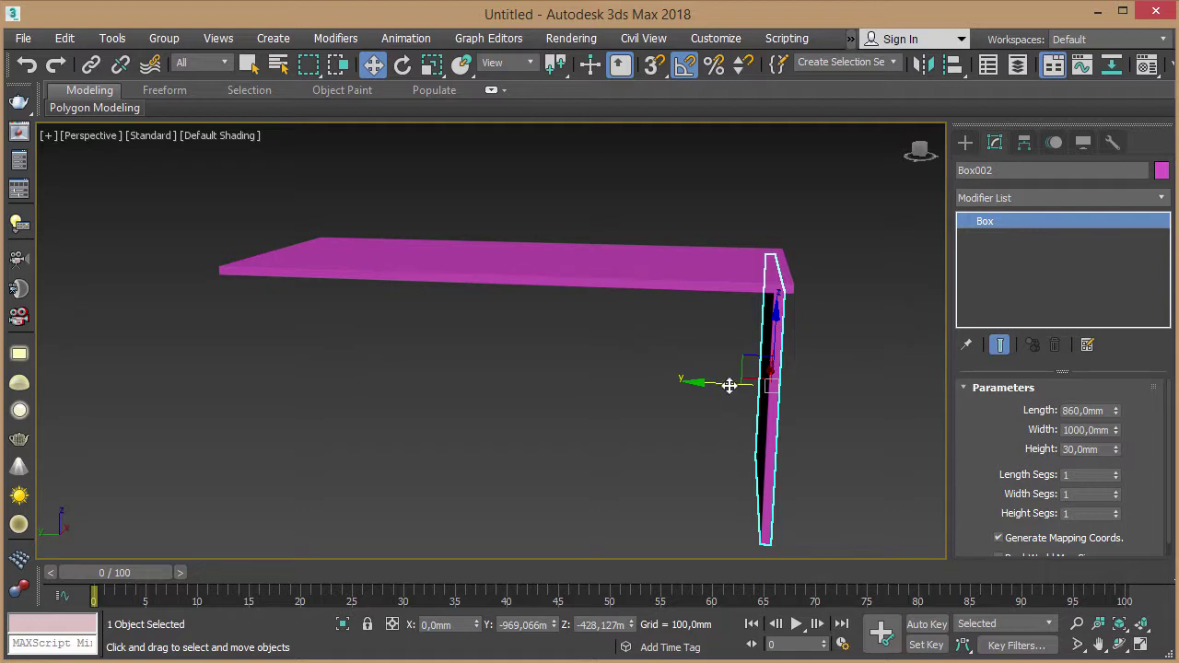
- Shift-drag the side panel left to create Box003 as an Instance
{"action": "left_click_drag", "start_coordinate": [729, 385], "coordinate": [642, 382], "text": "shift"}
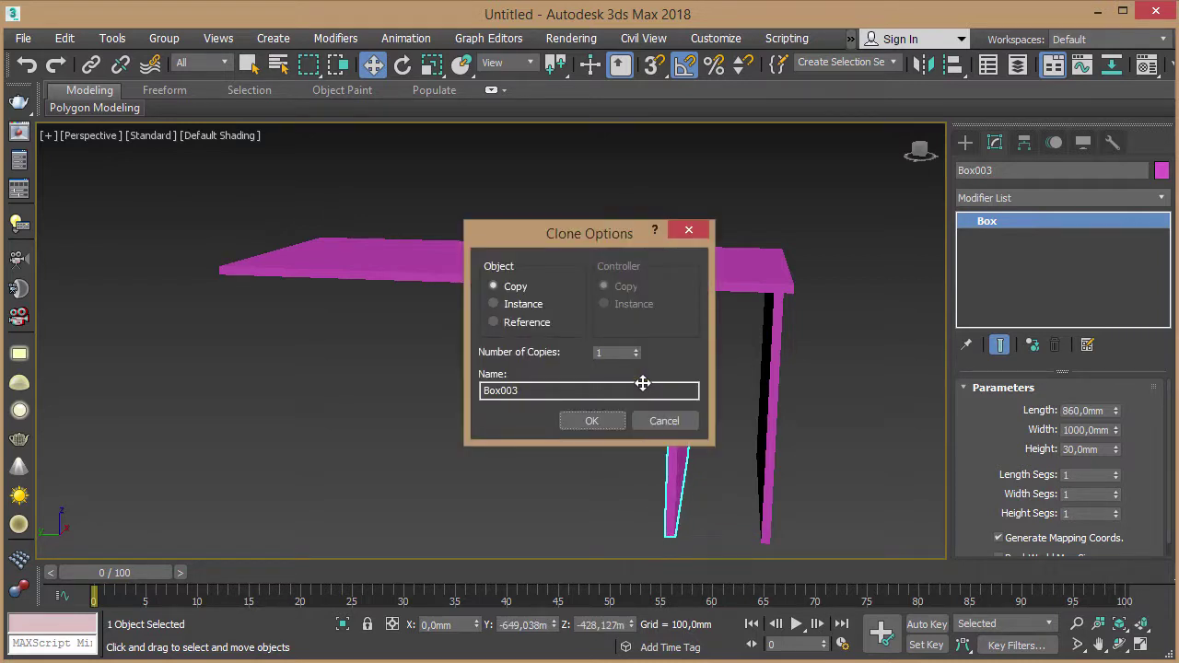
{"action": "left_click", "coordinate": [518, 310]}
{"action": "left_click", "coordinate": [591, 424]}
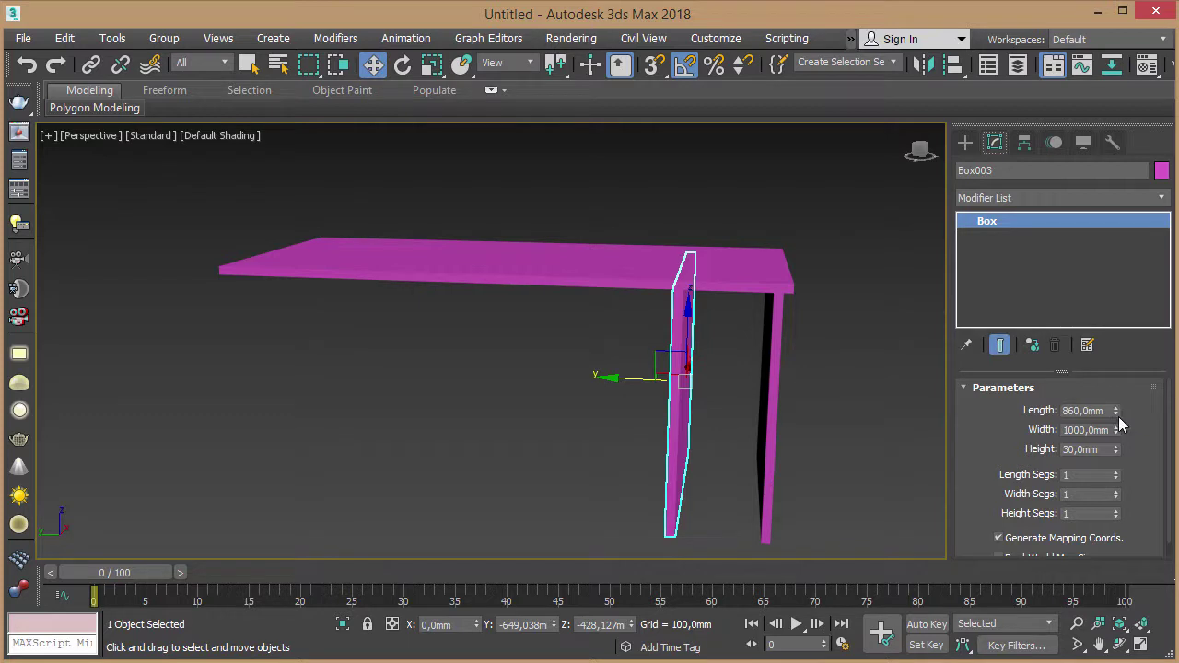
- Try out different Length and Height values on the instanced panel
{"action": "mouse_move", "coordinate": [1116, 411]}
{"action": "left_mouse_down"}
{"action": "mouse_move", "coordinate": [1120, 458]}
{"action": "mouse_move", "coordinate": [1112, 345]}
{"action": "mouse_move", "coordinate": [1112, 377]}
{"action": "left_mouse_up"}
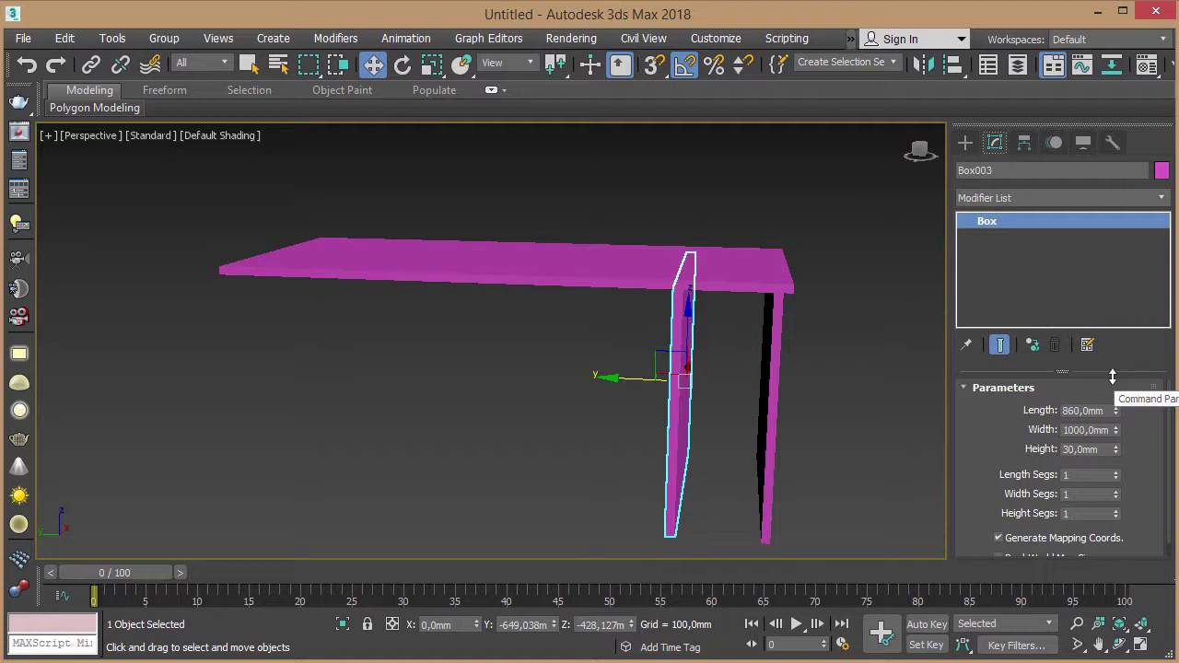
{"action": "left_click", "coordinate": [1117, 447]}
{"action": "mouse_move", "coordinate": [1117, 449]}
{"action": "left_mouse_down"}
{"action": "mouse_move", "coordinate": [1122, 415]}
{"action": "mouse_move", "coordinate": [1122, 447]}
{"action": "left_mouse_up"}
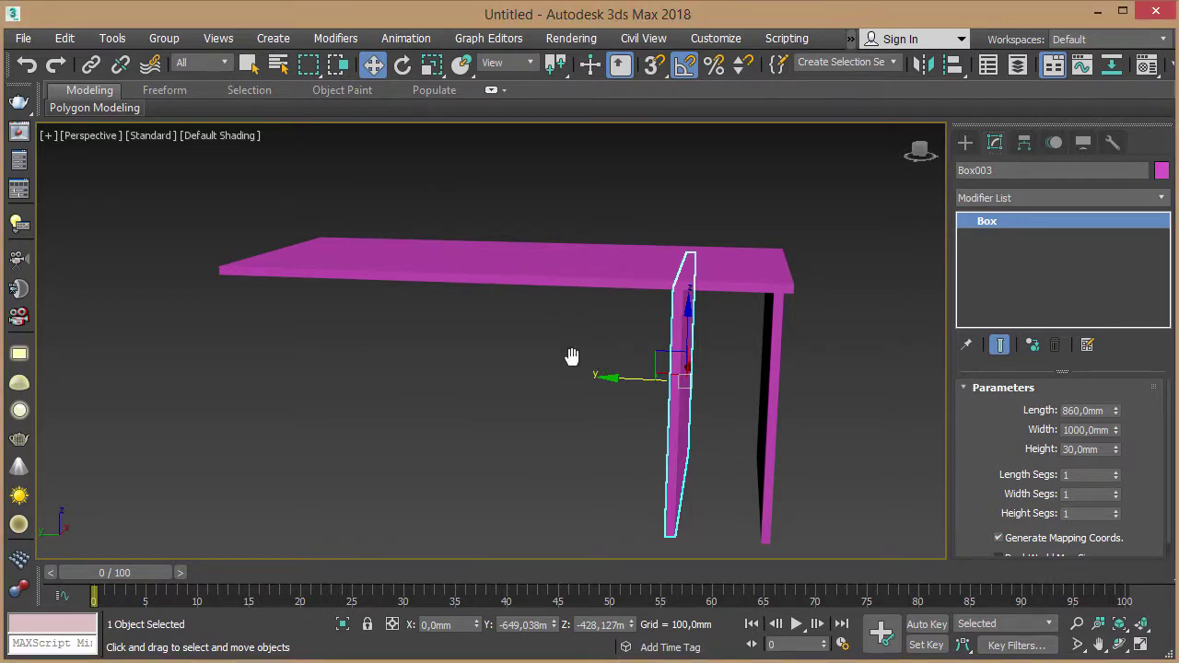
- Shift-rotate a Copy of the panel −90° into flat shelf Box004 with Length 412,8 mm
{"action": "key", "text": "e"}
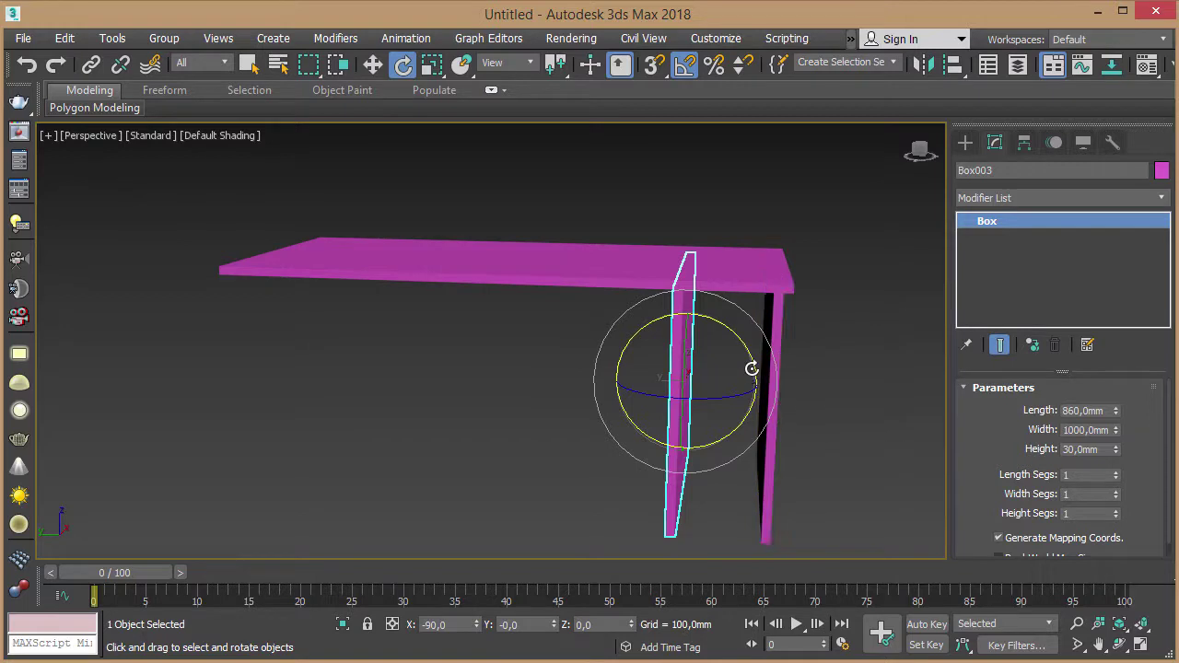
{"action": "left_click_drag", "start_coordinate": [752, 368], "coordinate": [747, 345], "text": "shift"}
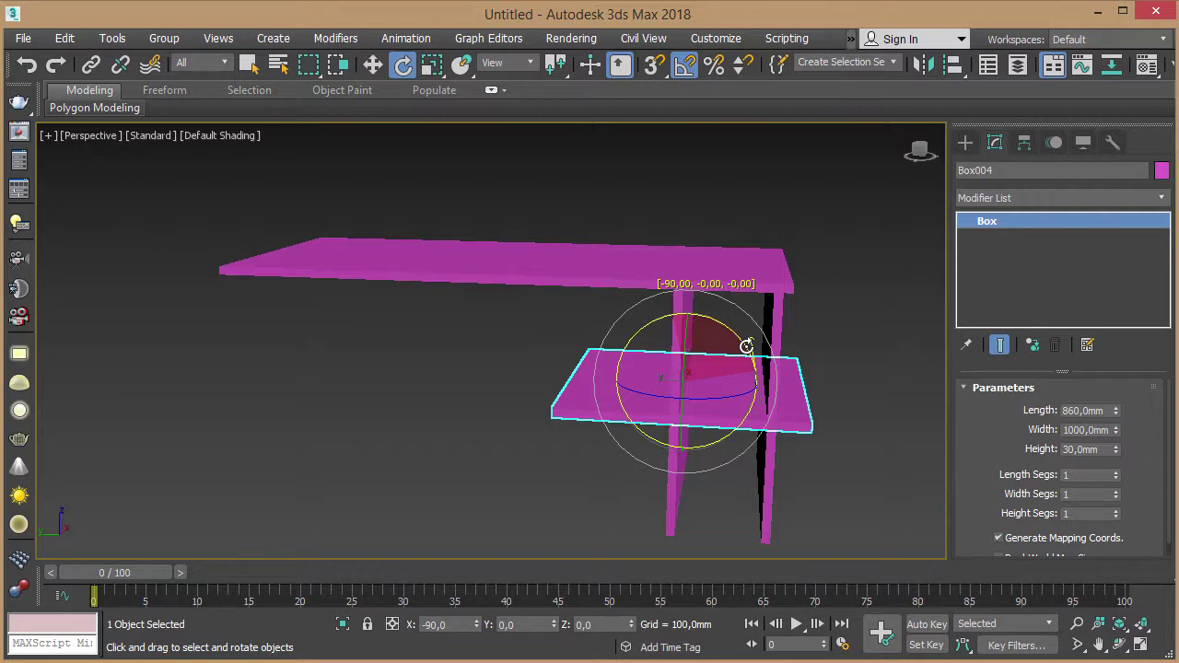
{"action": "left_click_drag", "start_coordinate": [746, 345], "coordinate": [747, 345], "text": "shift"}
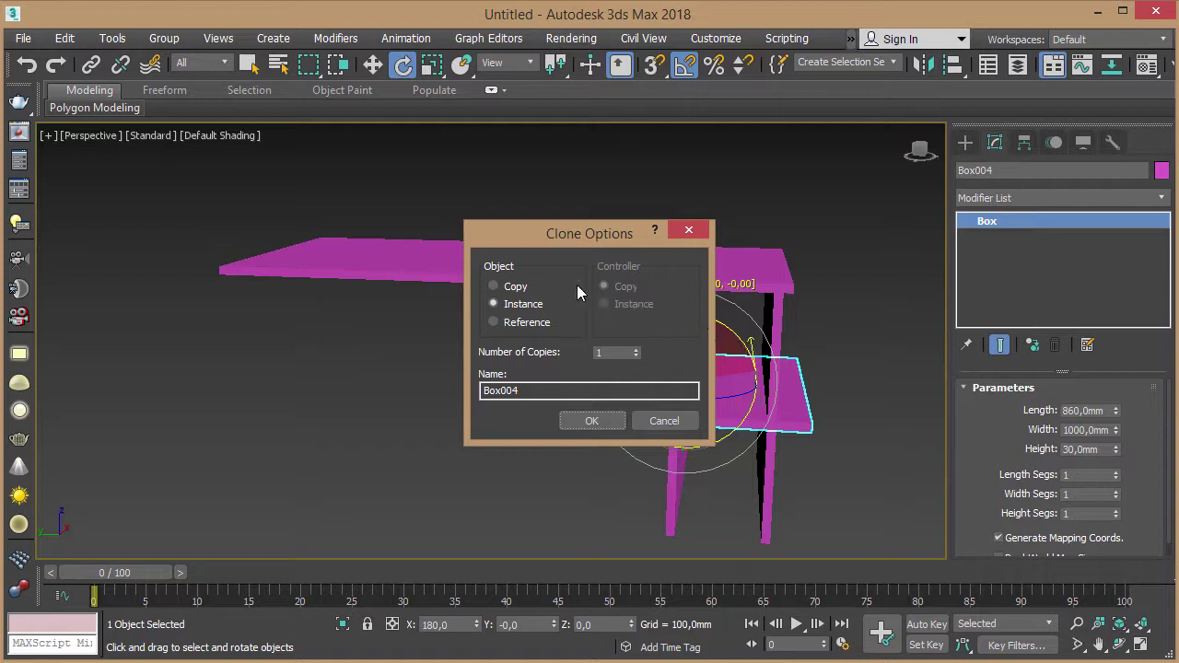
{"action": "left_click", "coordinate": [527, 290]}
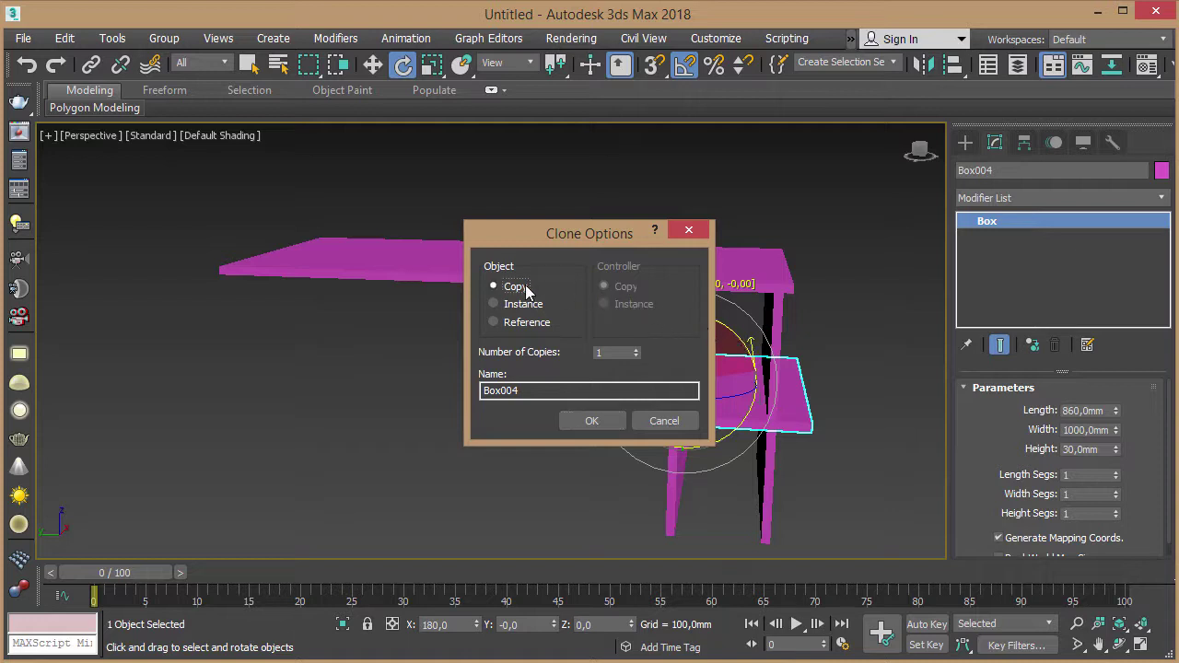
{"action": "left_click", "coordinate": [607, 426]}
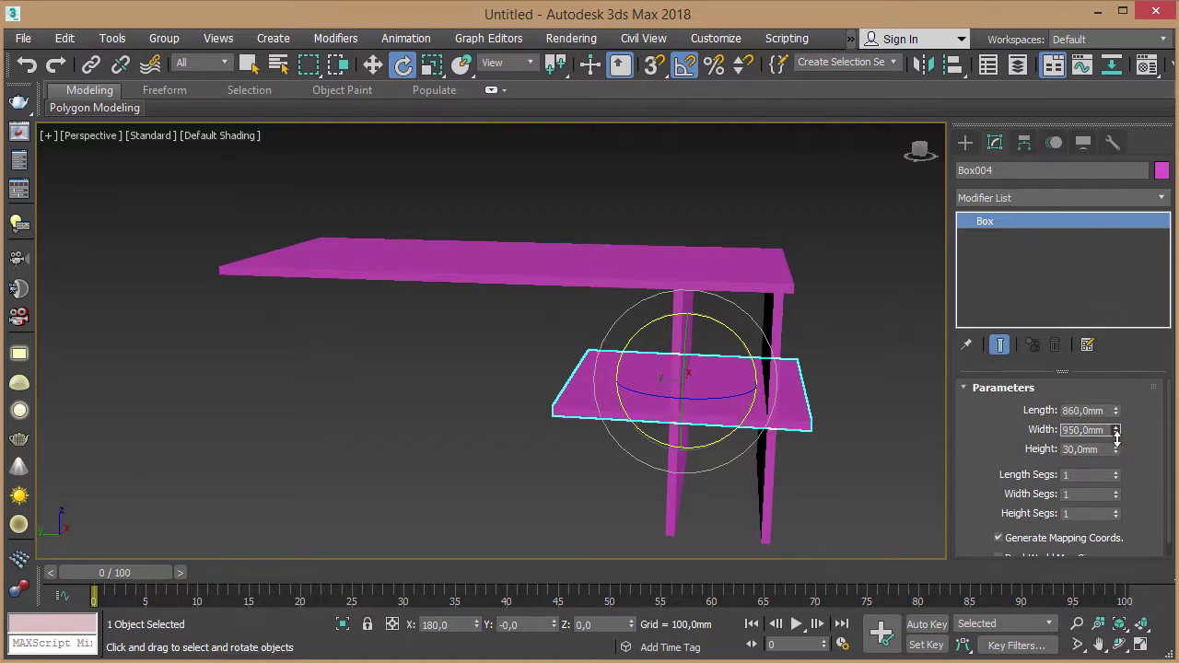
{"action": "left_click_drag", "start_coordinate": [1116, 414], "coordinate": [1117, 464]}
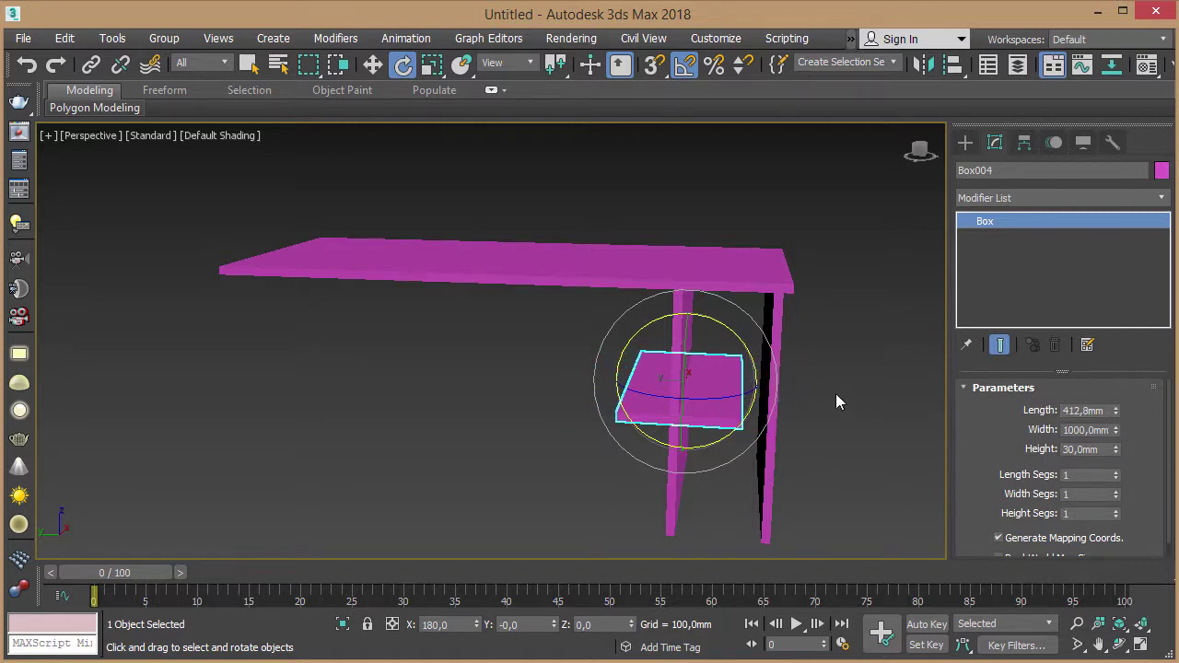
{"action": "middle_click_drag", "start_coordinate": [847, 365], "coordinate": [836, 363]}
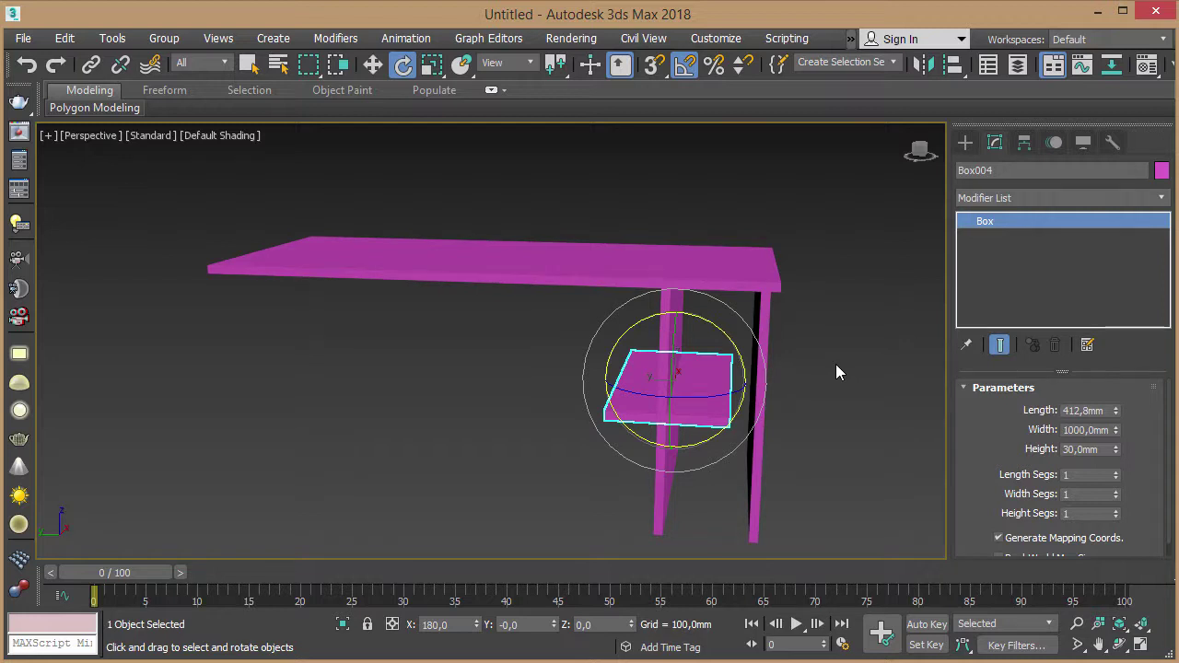
- In the left view, move shelf Box004 down near the floor between the side panels
{"action": "key", "text": "l"}
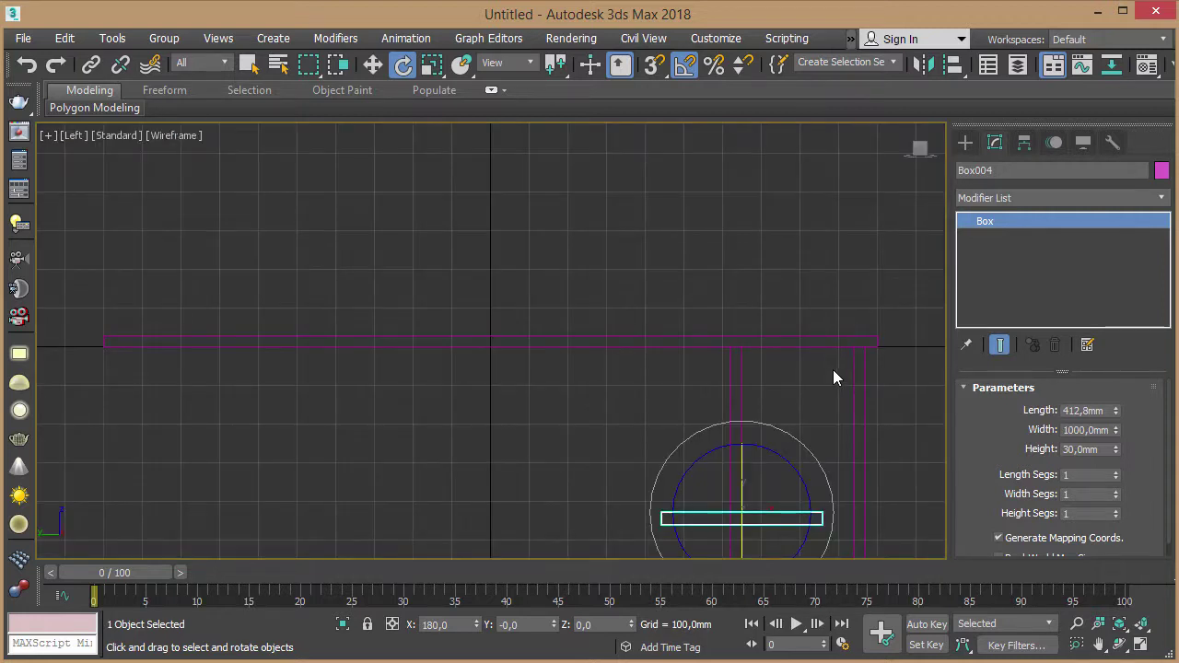
{"action": "middle_click_drag", "start_coordinate": [771, 417], "coordinate": [721, 256]}
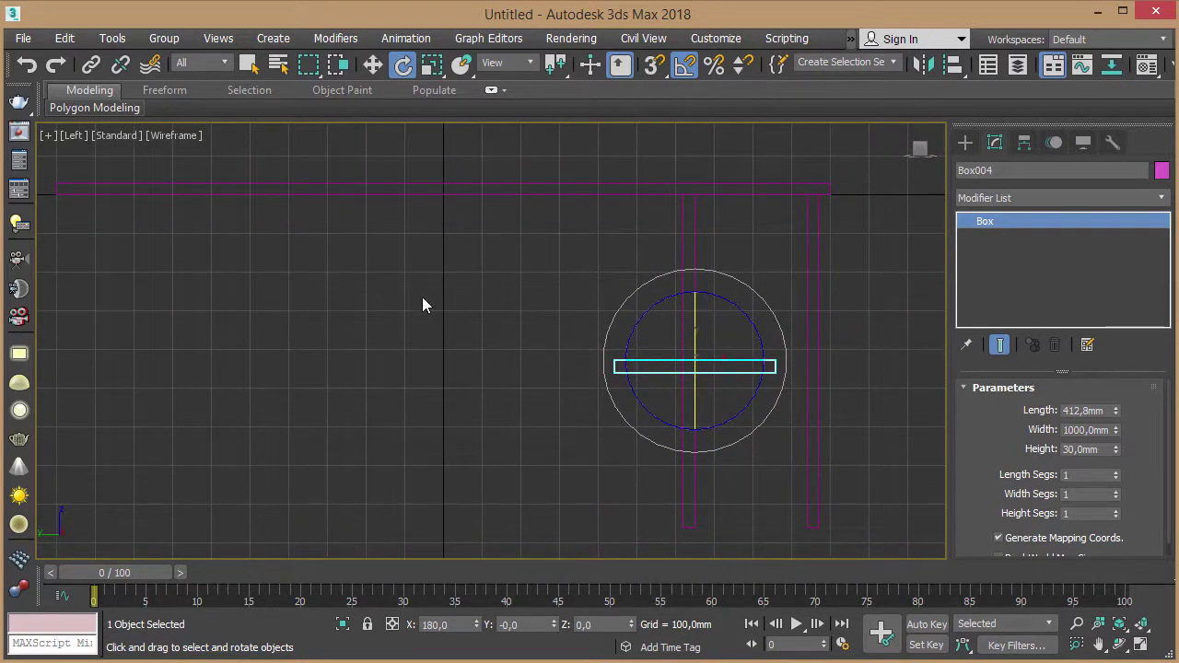
{"action": "key", "text": "w"}
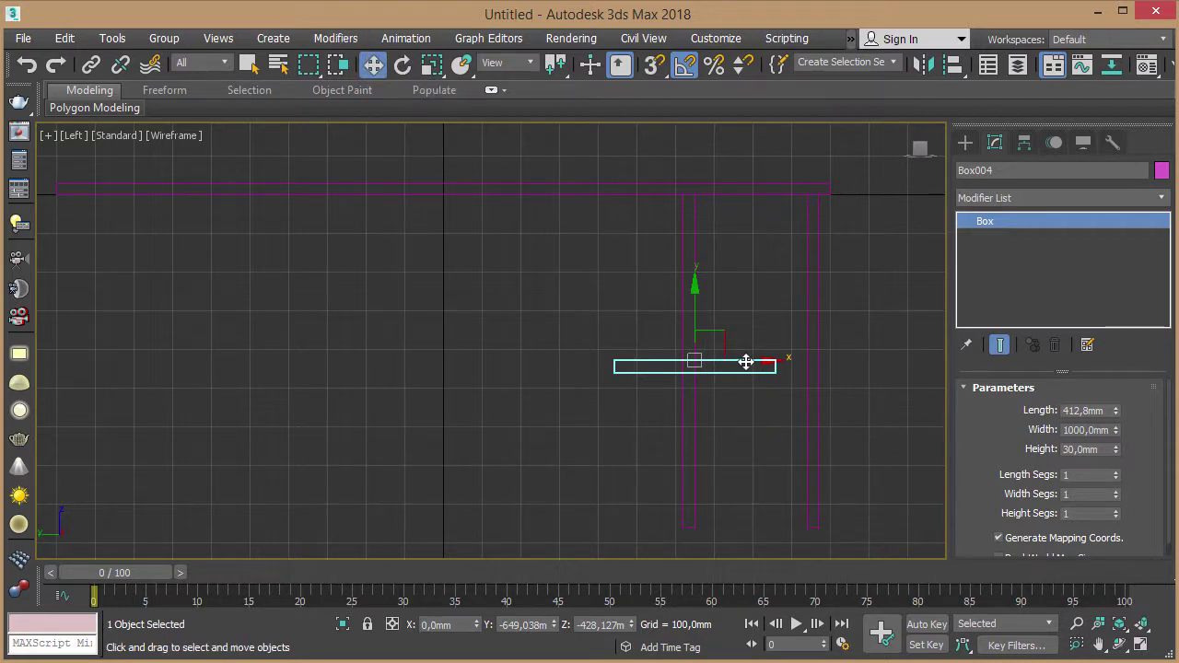
{"action": "left_click_drag", "start_coordinate": [747, 362], "coordinate": [809, 361]}
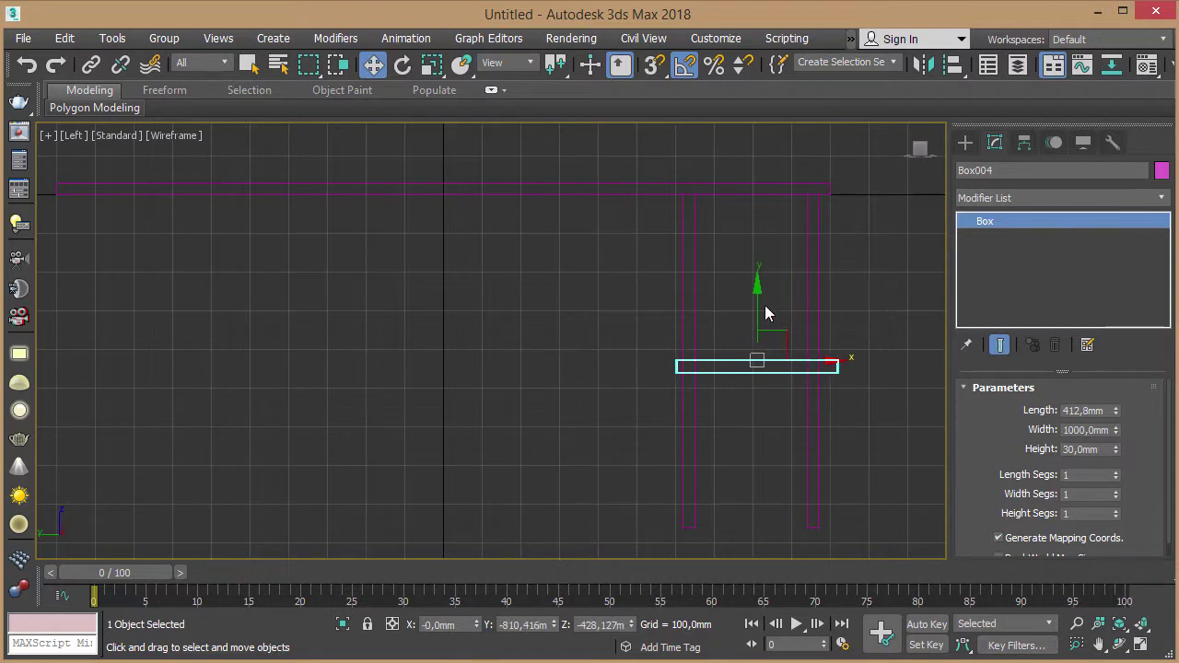
{"action": "left_click_drag", "start_coordinate": [759, 297], "coordinate": [751, 433]}
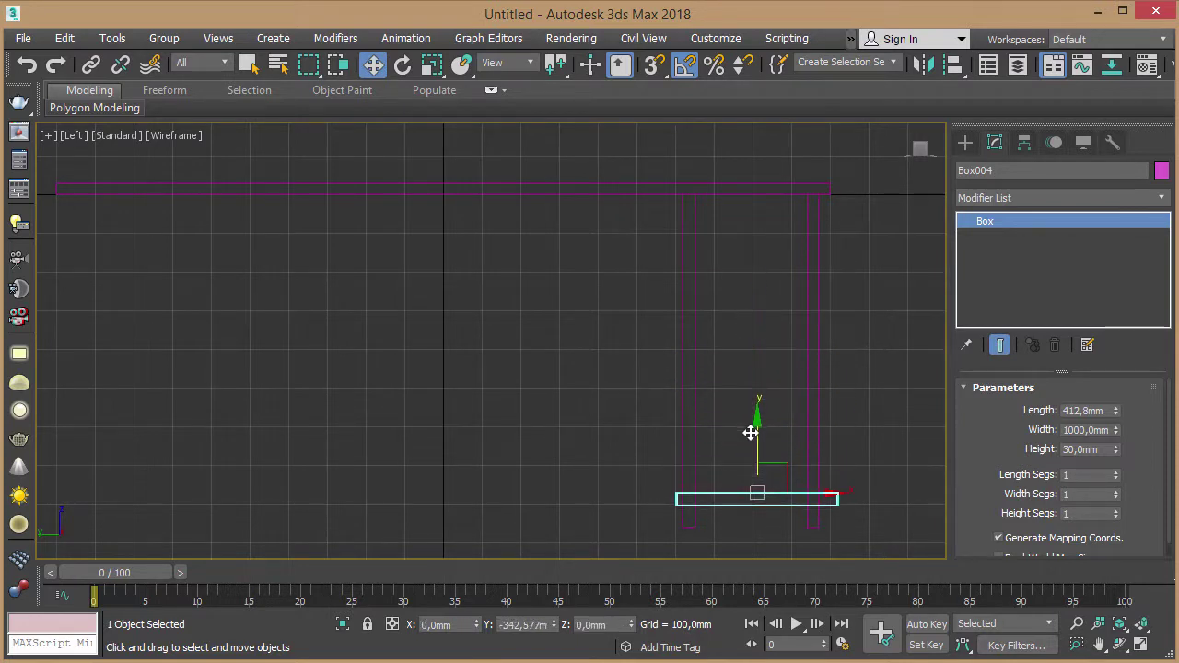
- Trim the shelf length to 326,112 mm, centre it, and Shift-drag a raised copy upward
{"action": "left_click_drag", "start_coordinate": [823, 492], "coordinate": [816, 494]}
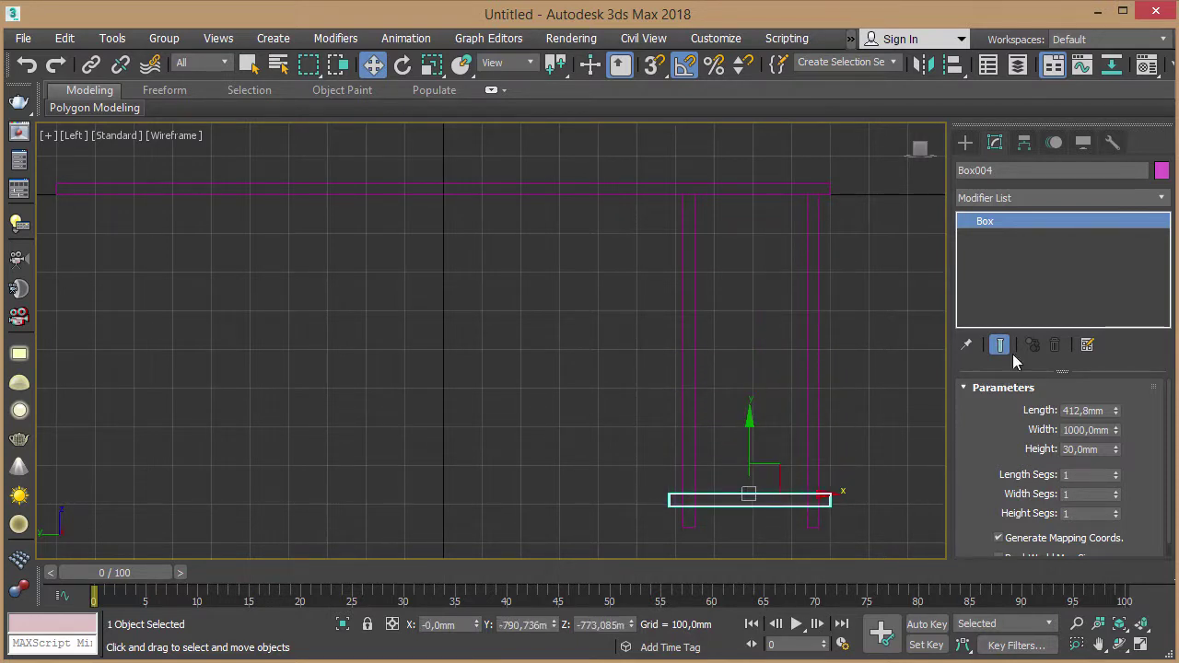
{"action": "left_click_drag", "start_coordinate": [1116, 411], "coordinate": [1116, 431]}
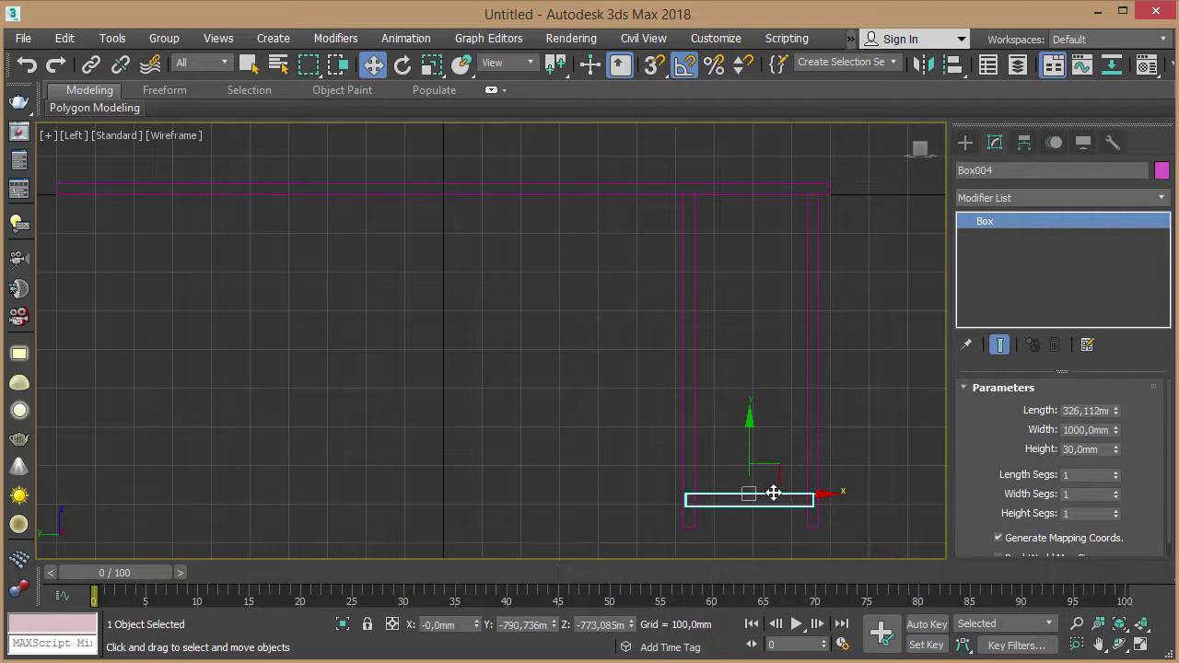
{"action": "left_click_drag", "start_coordinate": [774, 493], "coordinate": [779, 494]}
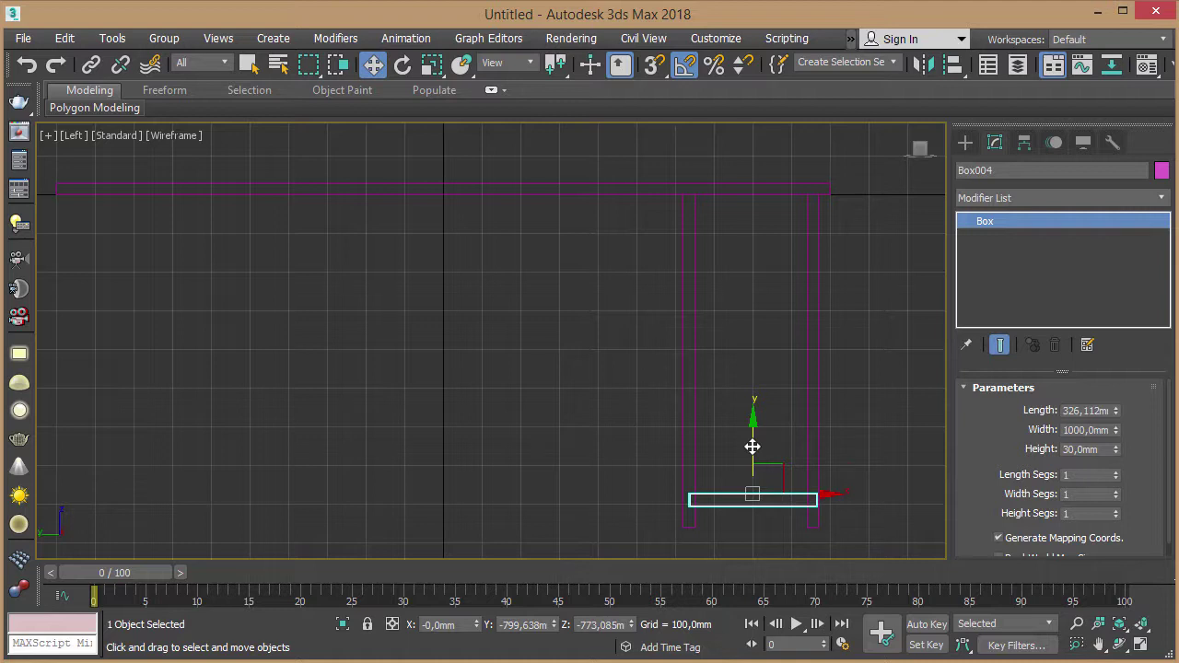
{"action": "left_click_drag", "start_coordinate": [753, 447], "coordinate": [744, 235], "text": "shift"}
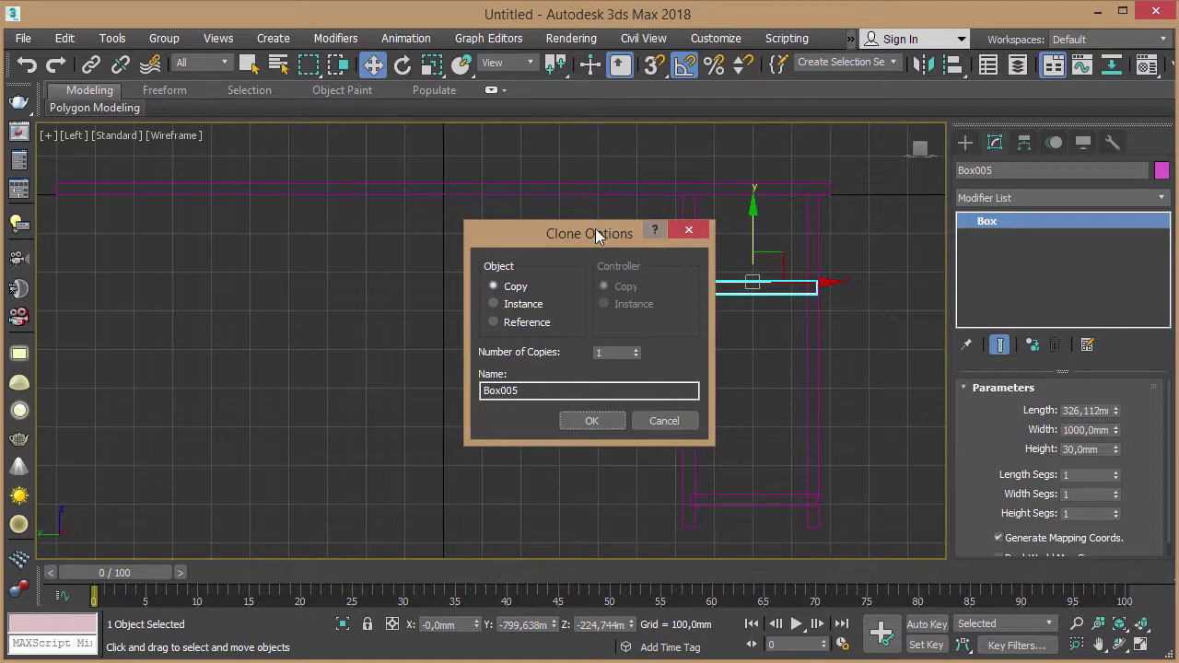
- Create Box005 as an Instance of the shelf, then select side panel Box003 in Perspective
{"action": "left_click_drag", "start_coordinate": [596, 228], "coordinate": [580, 215]}
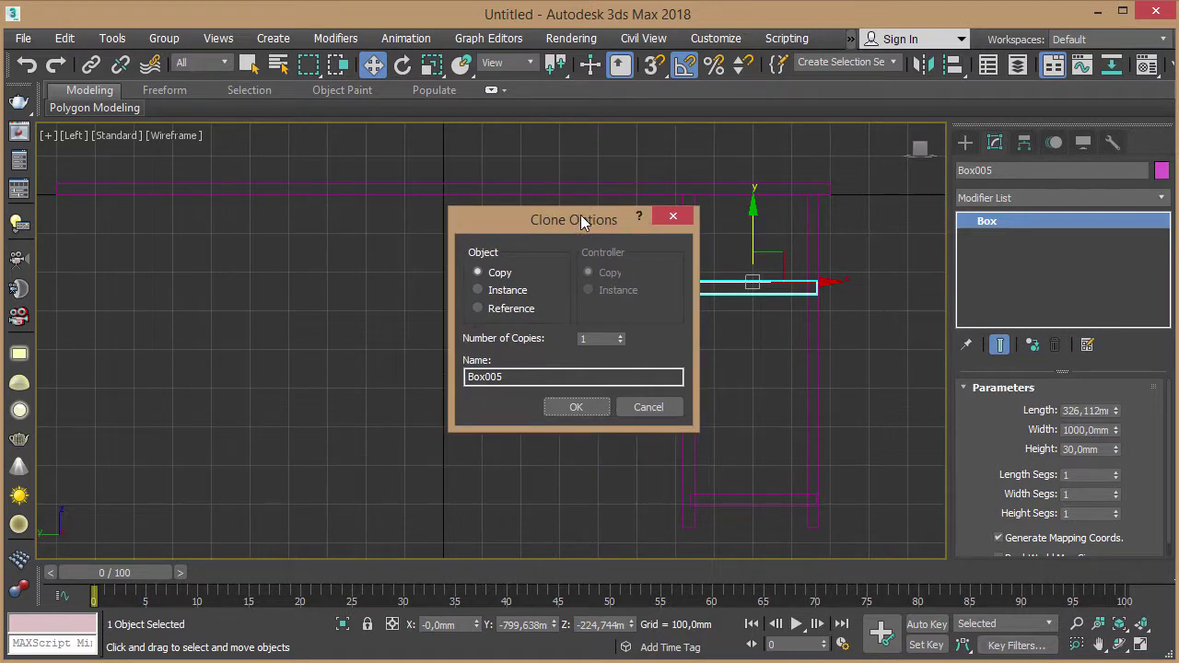
{"action": "left_click", "coordinate": [488, 291]}
{"action": "left_click", "coordinate": [575, 408]}
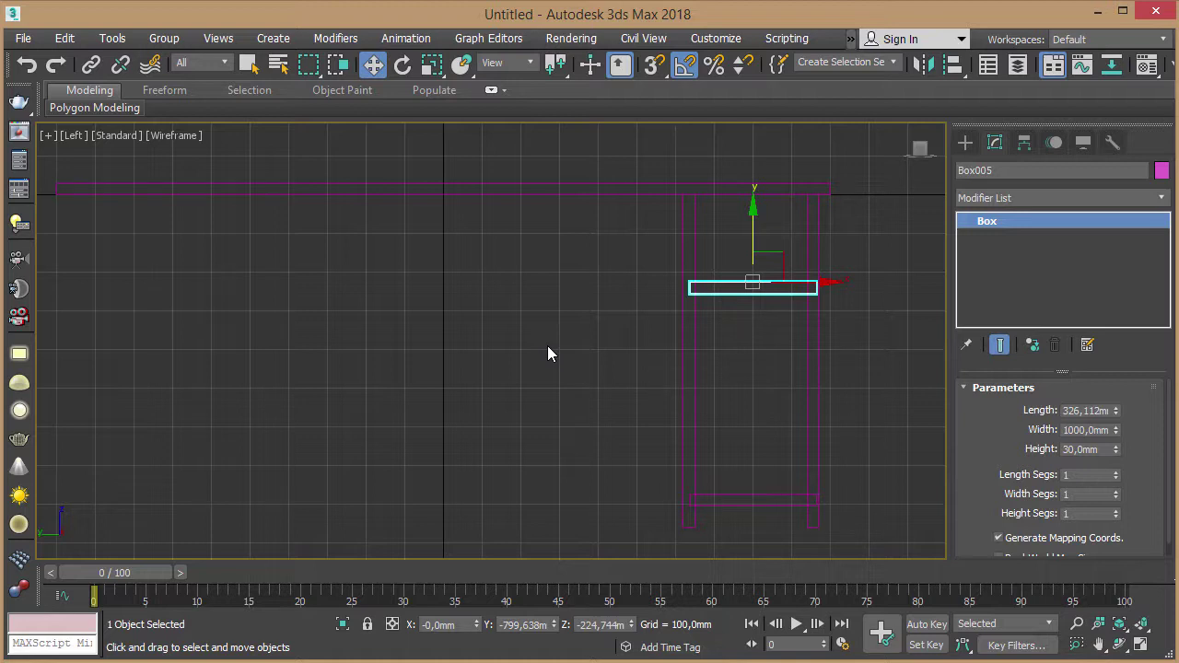
{"action": "key", "text": "p"}
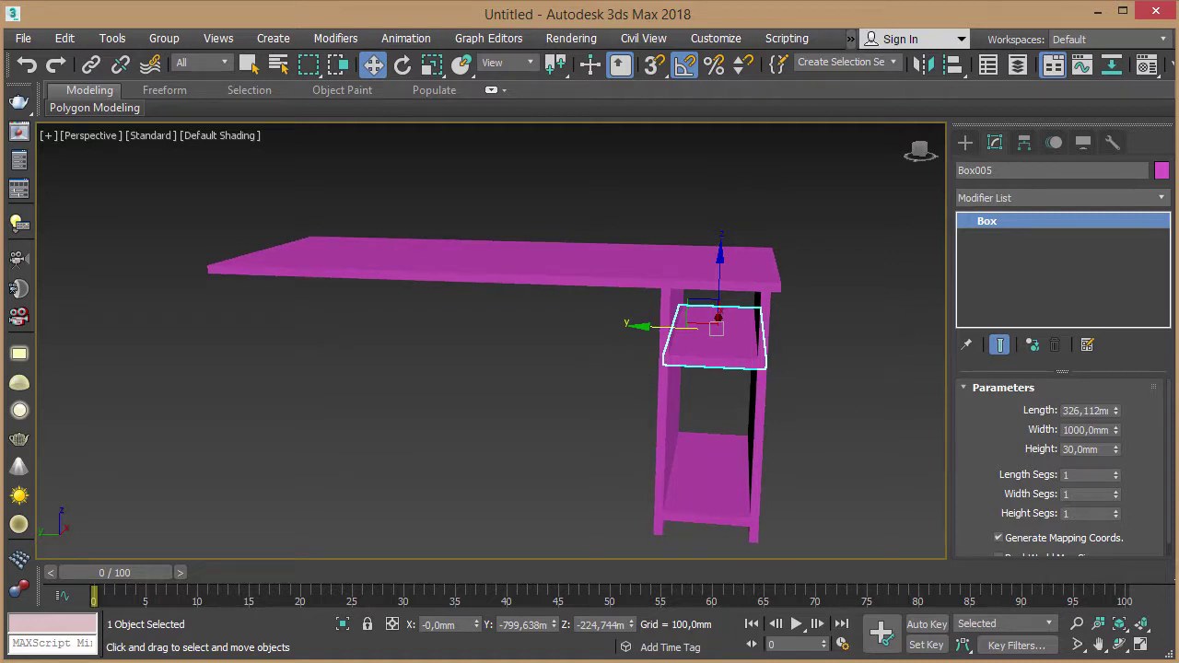
{"action": "left_click", "coordinate": [661, 416]}
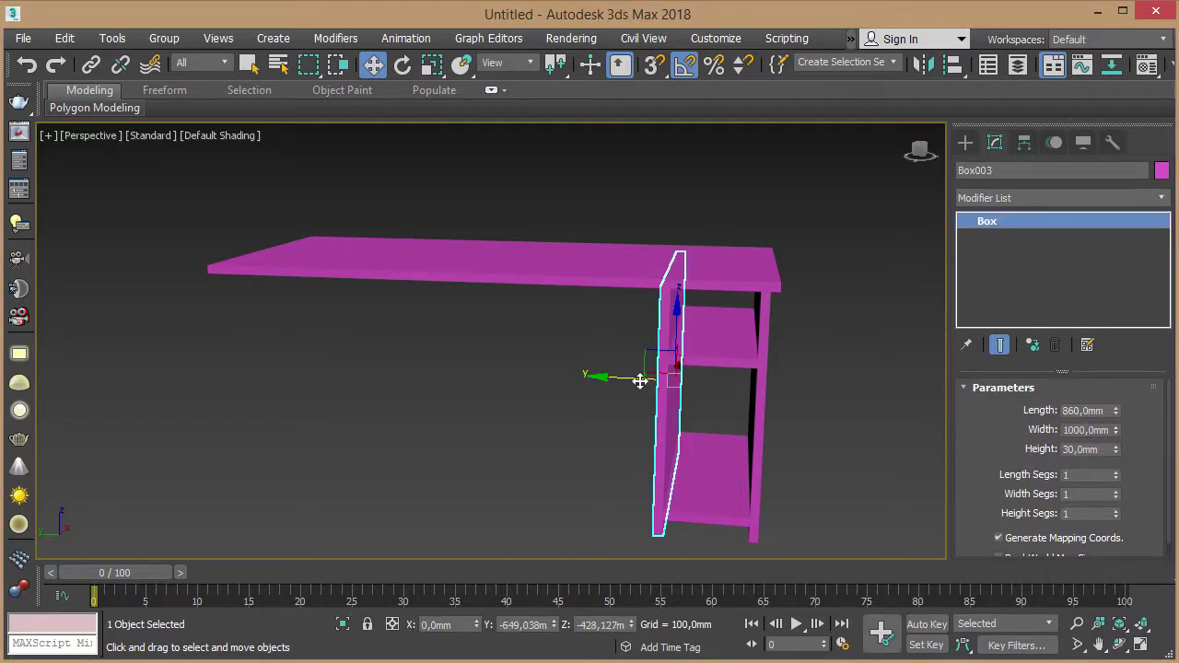
- Instance-copy side panel Box003 to the desktop's left end as Box006
{"action": "left_click_drag", "start_coordinate": [641, 380], "coordinate": [249, 361], "text": "shift"}
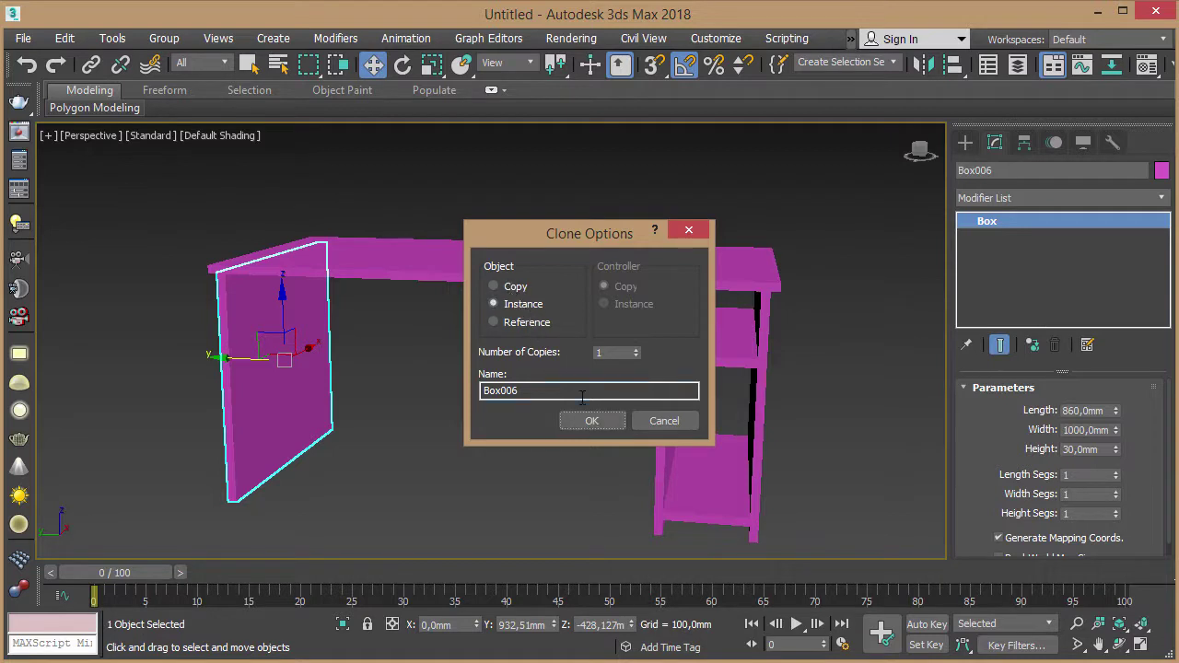
{"action": "left_click", "coordinate": [583, 430]}
{"action": "mouse_move", "coordinate": [402, 395]}
{"action": "middle_mouse_down", "text": "alt"}
{"action": "mouse_move", "coordinate": [552, 389]}
{"action": "mouse_move", "coordinate": [423, 389]}
{"action": "mouse_move", "coordinate": [539, 348]}
{"action": "middle_mouse_up", "text": "alt"}
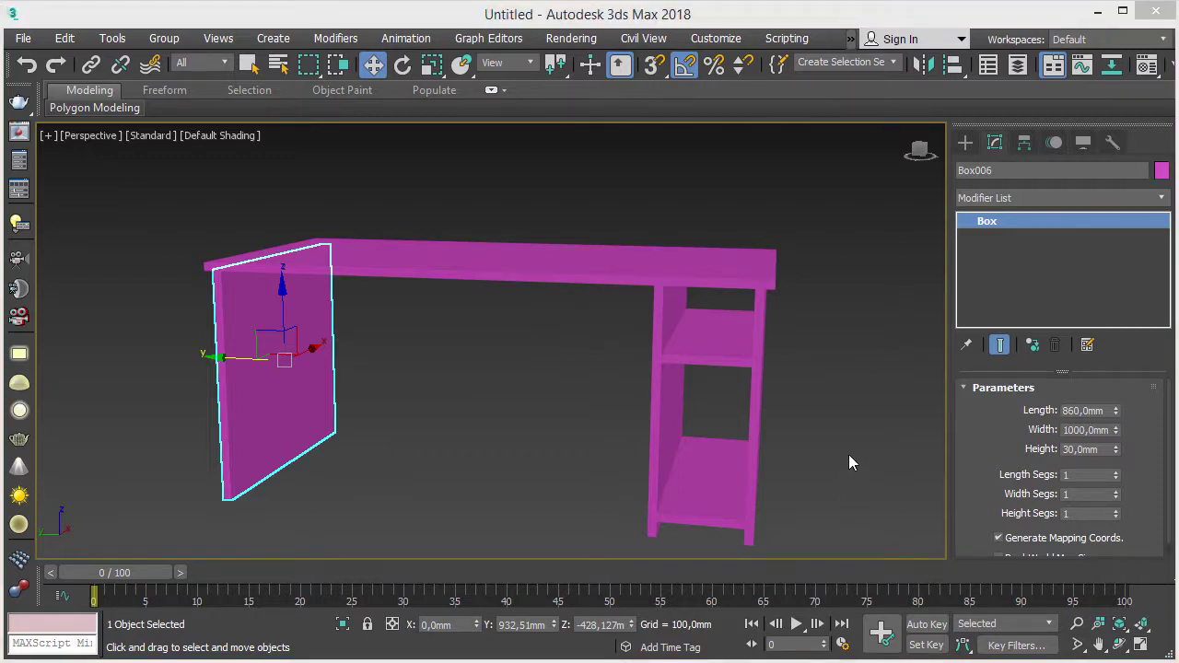
- Select all six magenta desk pieces together
{"action": "left_click", "coordinate": [966, 143]}
{"action": "left_click", "coordinate": [862, 346]}
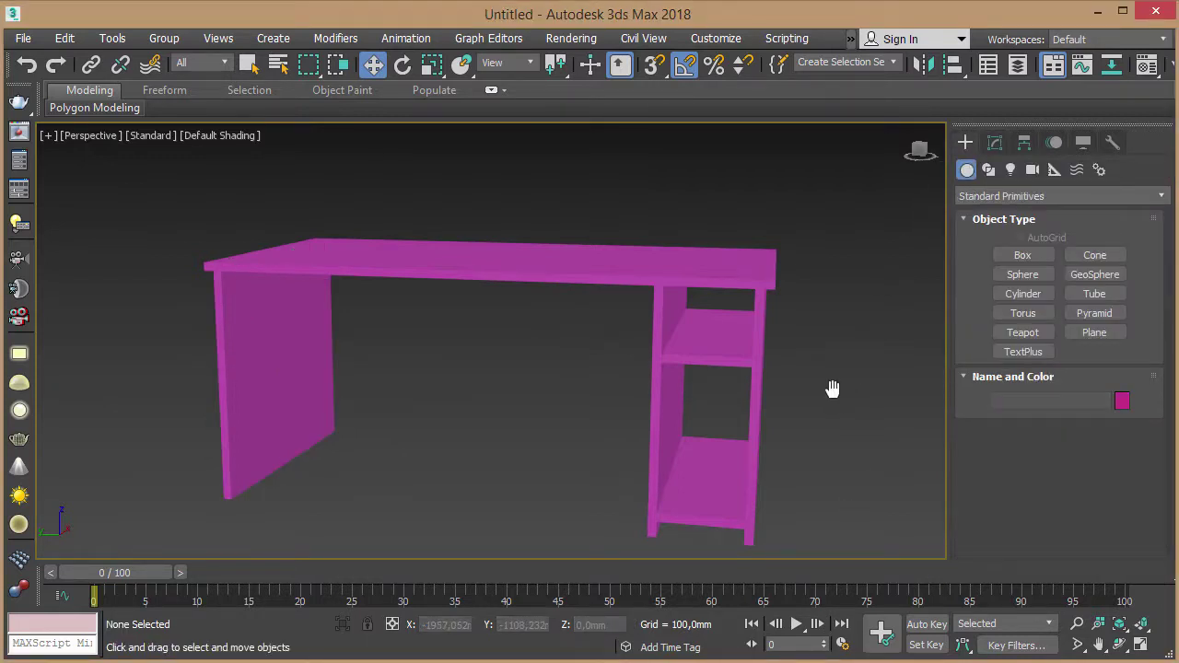
{"action": "middle_click_drag", "start_coordinate": [832, 389], "coordinate": [833, 380]}
{"action": "scroll", "coordinate": [833, 372], "scroll_direction": "down", "scroll_amount": 3}
{"action": "left_click_drag", "start_coordinate": [365, 205], "coordinate": [856, 508]}
{"action": "middle_click_drag", "start_coordinate": [807, 398], "coordinate": [693, 407], "text": "alt"}
- Group the selected desk pieces under the name 'Стол', then deselect
{"action": "left_click", "coordinate": [164, 39]}
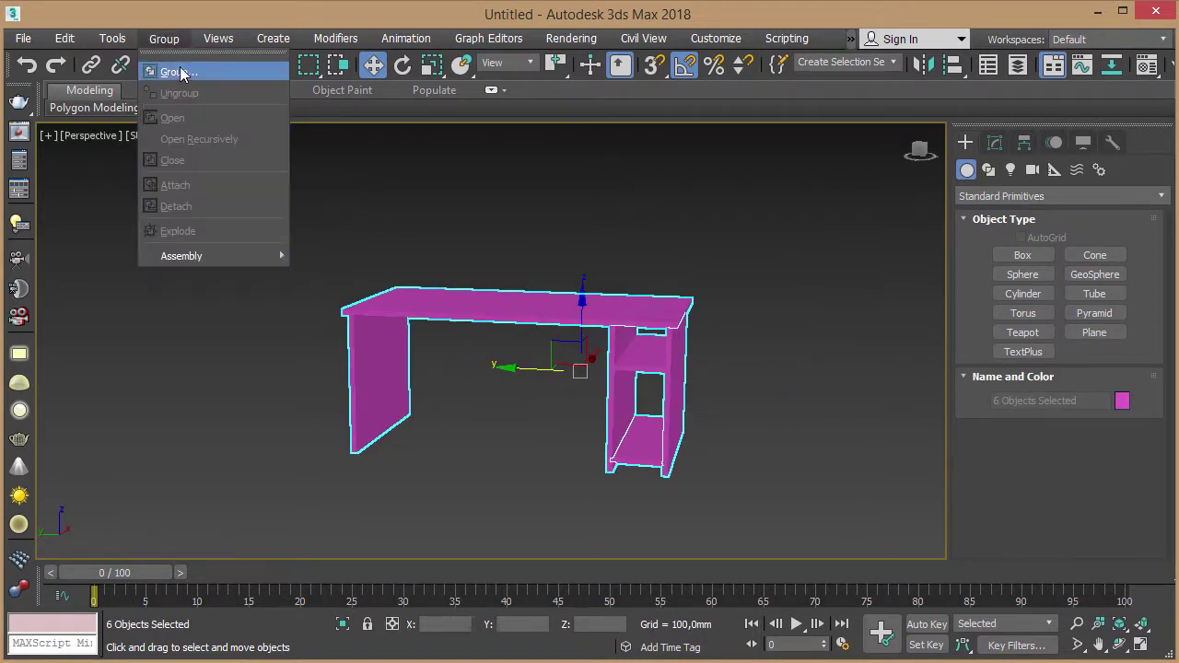
{"action": "left_click", "coordinate": [181, 71]}
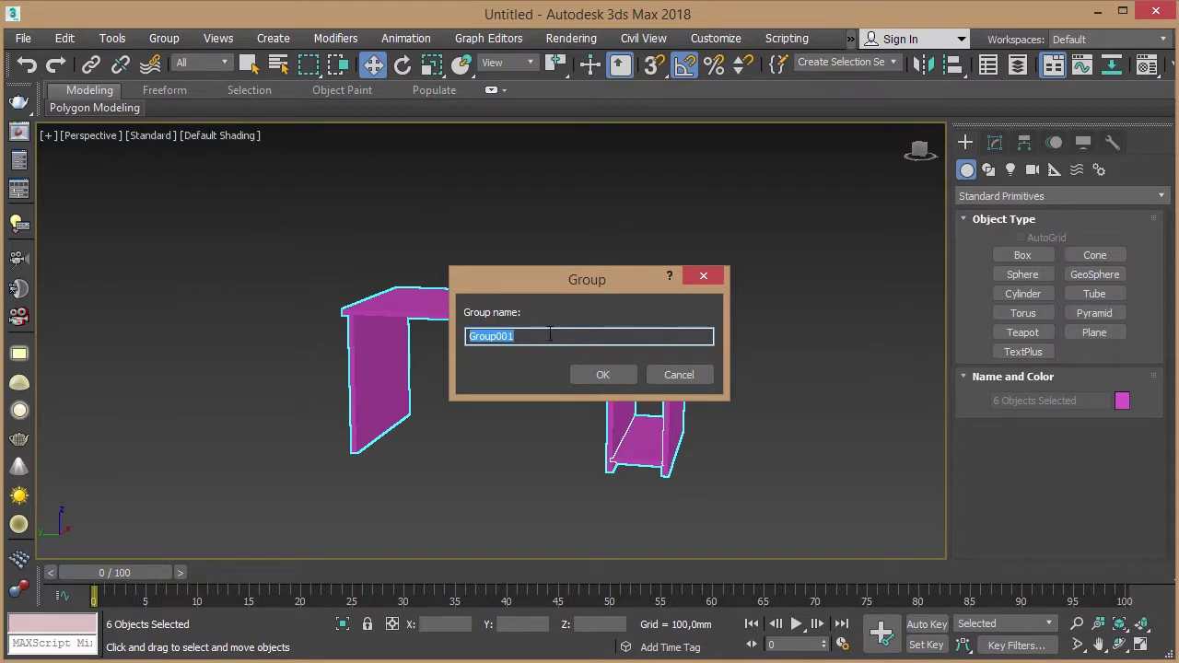
{"action": "type", "text": "Cne"}
{"action": "key", "text": "BackSpace"}
{"action": "key", "text": "BackSpace"}
{"action": "key", "text": "BackSpace"}
{"action": "type", "text": "Стілець"}
{"action": "double_click", "coordinate": [550, 335]}
{"action": "type", "text": "Стол"}
{"action": "left_click", "coordinate": [601, 375]}
{"action": "left_click", "coordinate": [772, 349]}
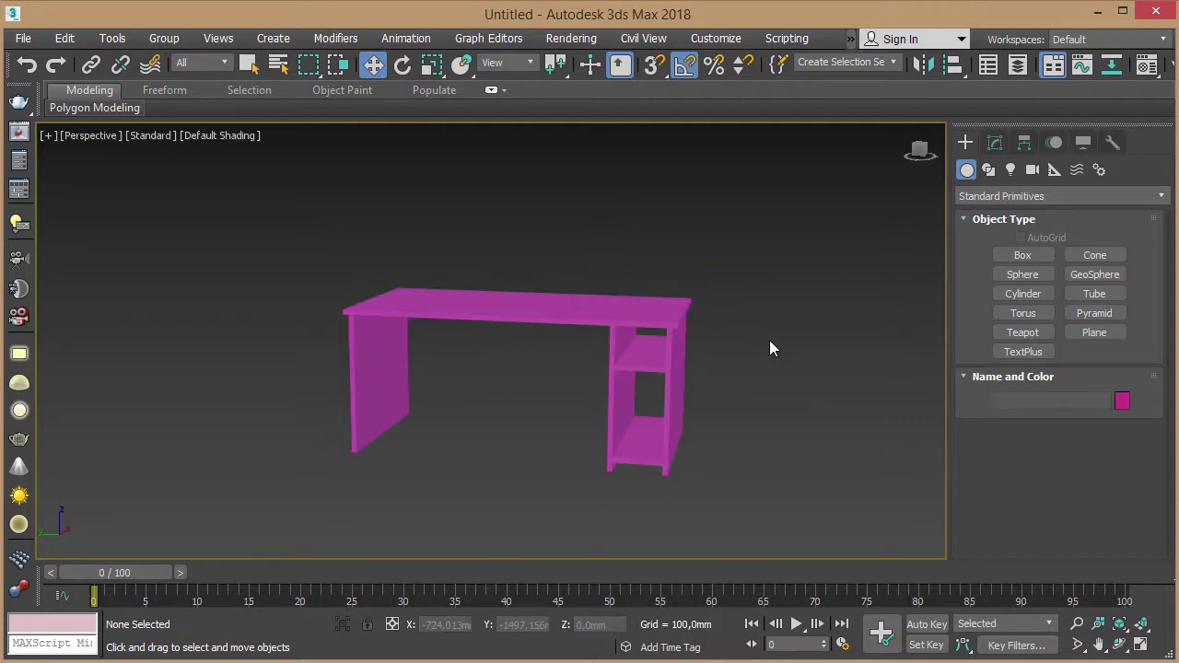
{"action": "key", "text": "q"}
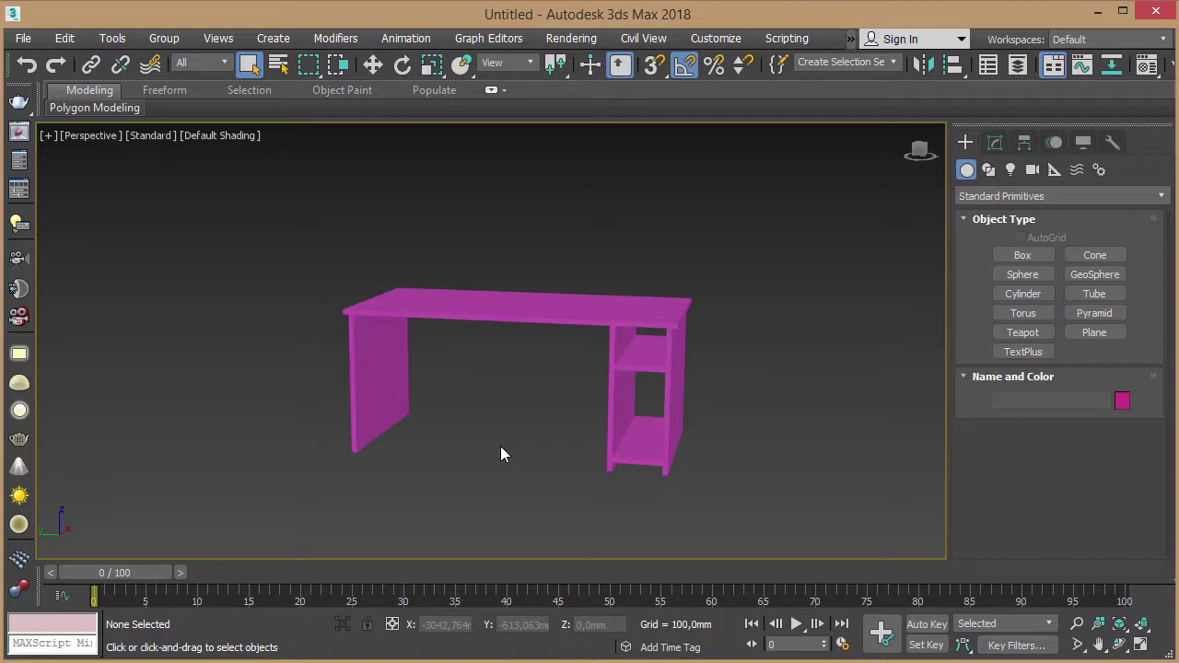
{"action": "mouse_move", "coordinate": [744, 428]}
{"action": "middle_mouse_down"}
{"action": "mouse_move", "coordinate": [735, 415]}
{"action": "mouse_move", "coordinate": [738, 452]}
{"action": "middle_mouse_up"}
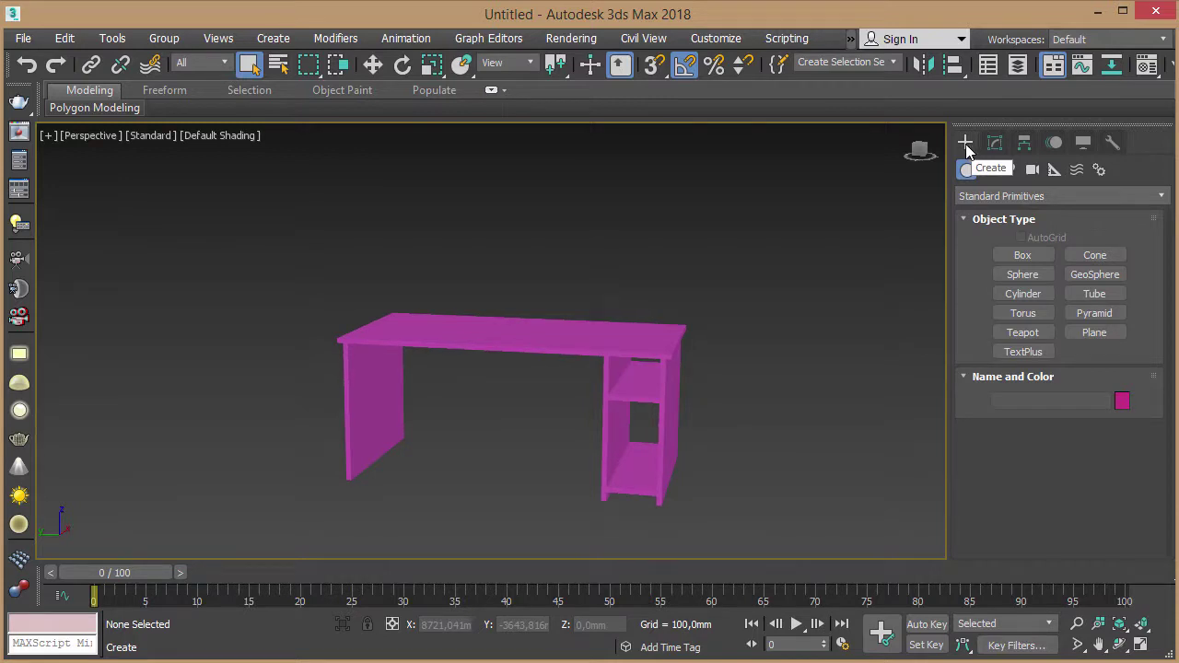
- In Top view, draw box Box007 about 461 × 461 mm beside the desk's shelf end
{"action": "left_click", "coordinate": [1030, 256]}
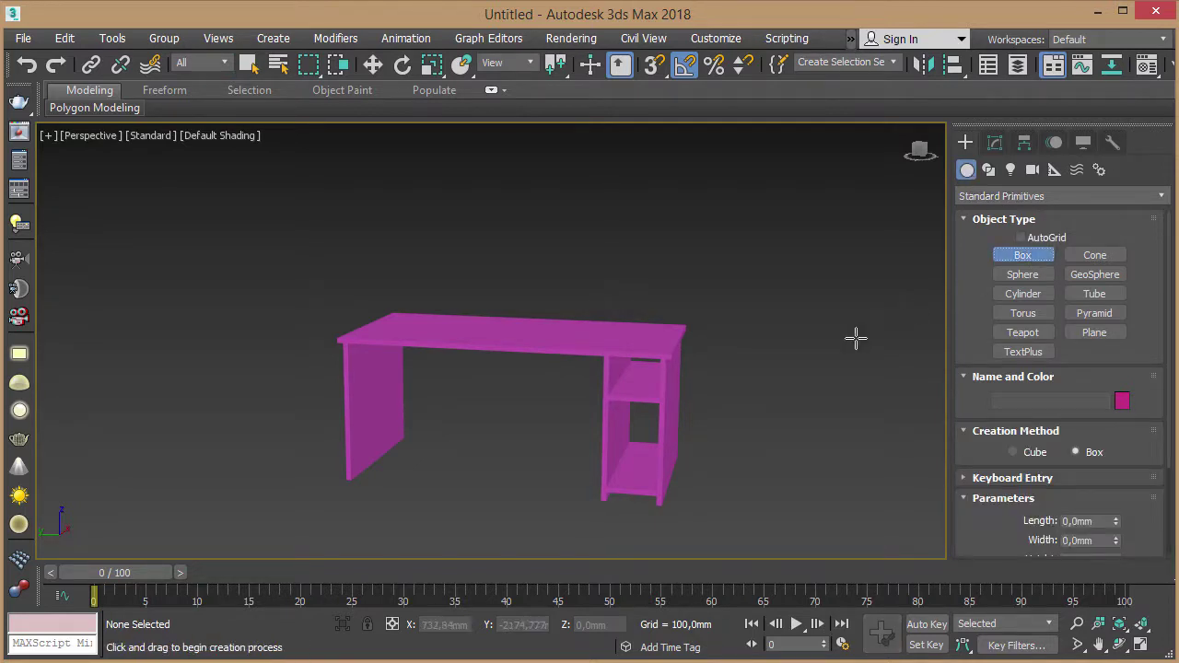
{"action": "middle_click_drag", "start_coordinate": [811, 351], "coordinate": [811, 351]}
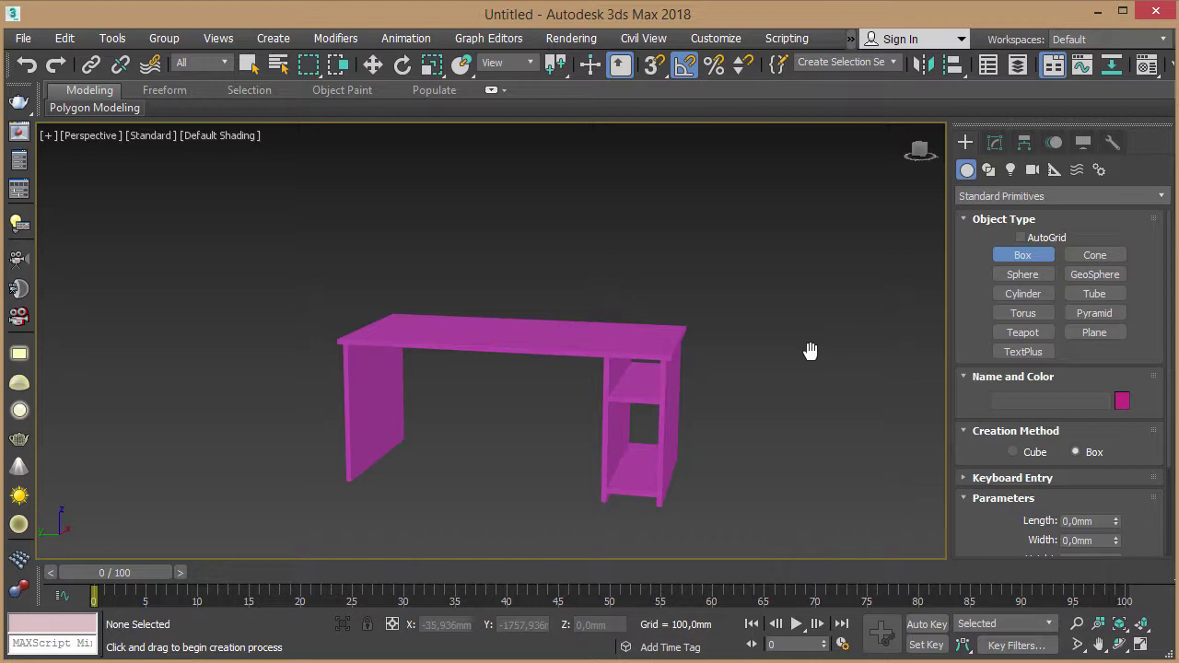
{"action": "key", "text": "t"}
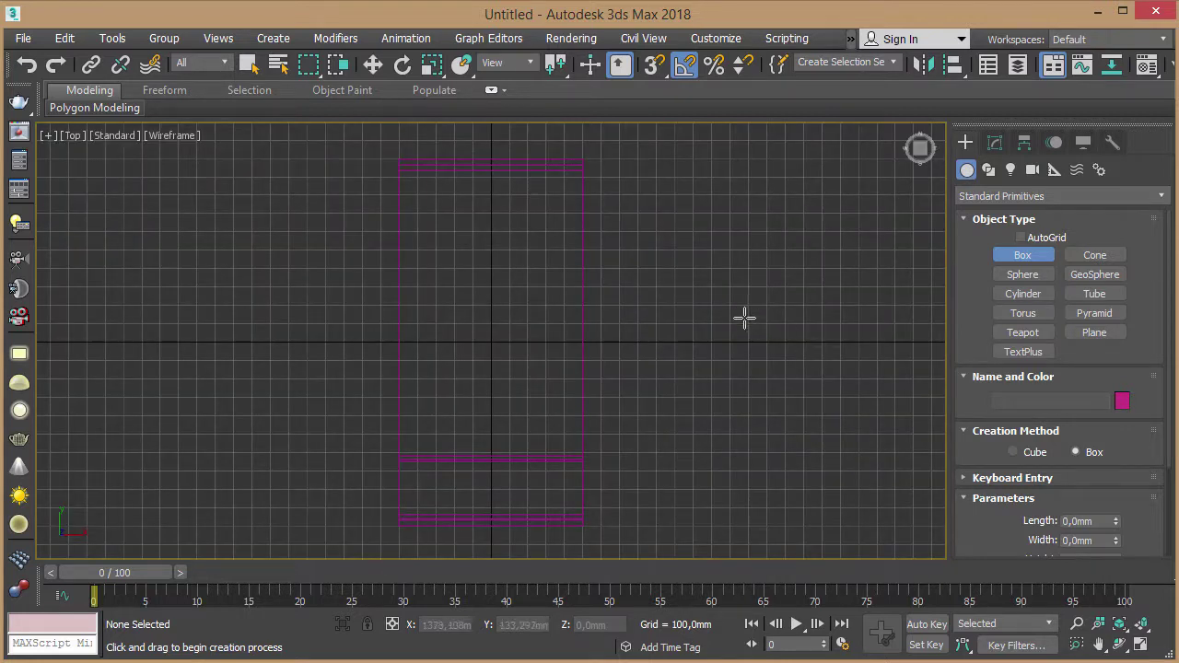
{"action": "middle_click_drag", "start_coordinate": [744, 319], "coordinate": [674, 322]}
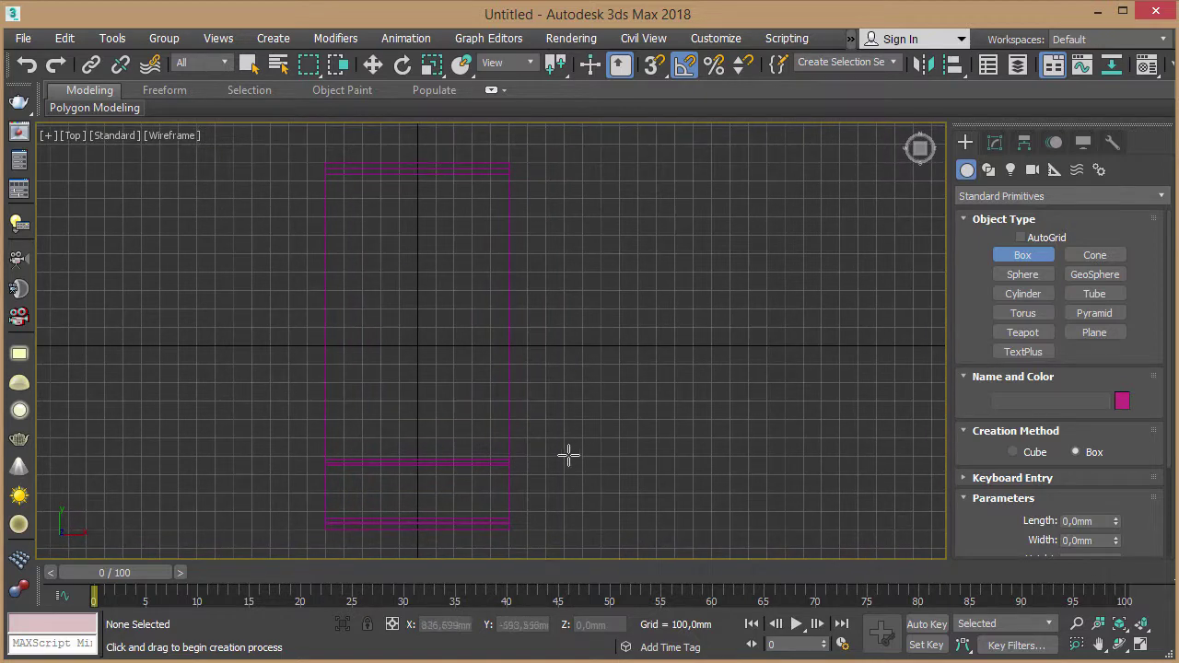
{"action": "left_click_drag", "start_coordinate": [554, 453], "coordinate": [641, 537]}
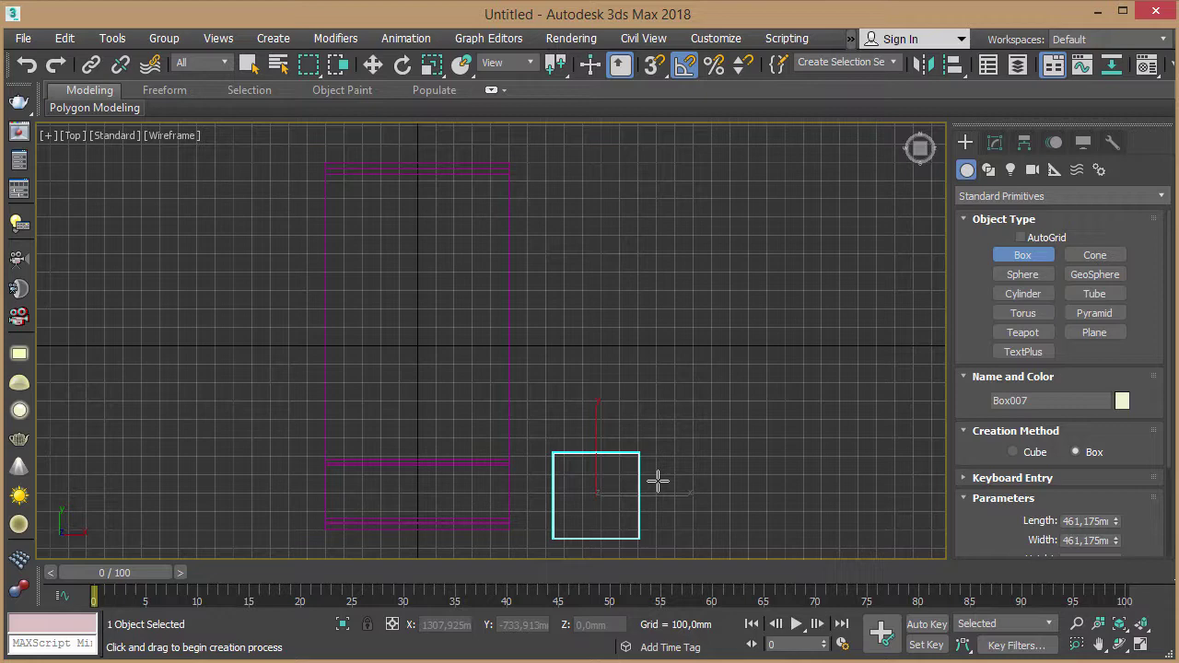
{"action": "key", "text": "p"}
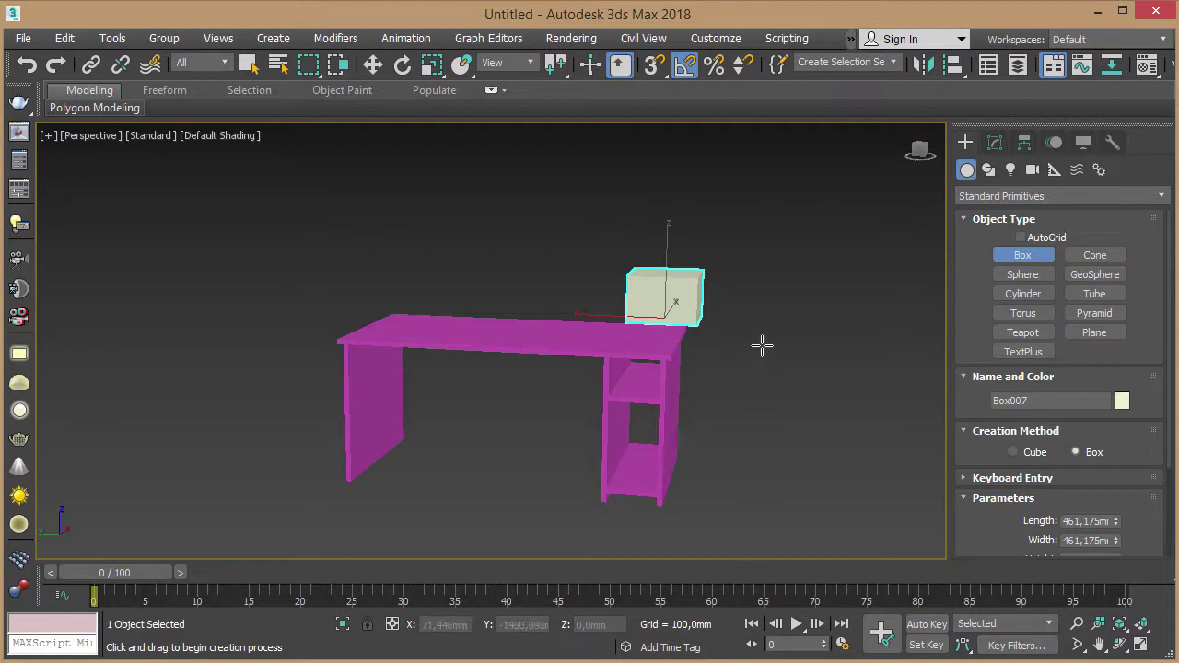
{"action": "mouse_move", "coordinate": [784, 310]}
{"action": "middle_mouse_down", "text": "alt"}
{"action": "mouse_move", "coordinate": [733, 324]}
{"action": "mouse_move", "coordinate": [771, 237]}
{"action": "mouse_move", "coordinate": [734, 305]}
{"action": "mouse_move", "coordinate": [624, 394]}
{"action": "middle_mouse_up", "text": "alt"}
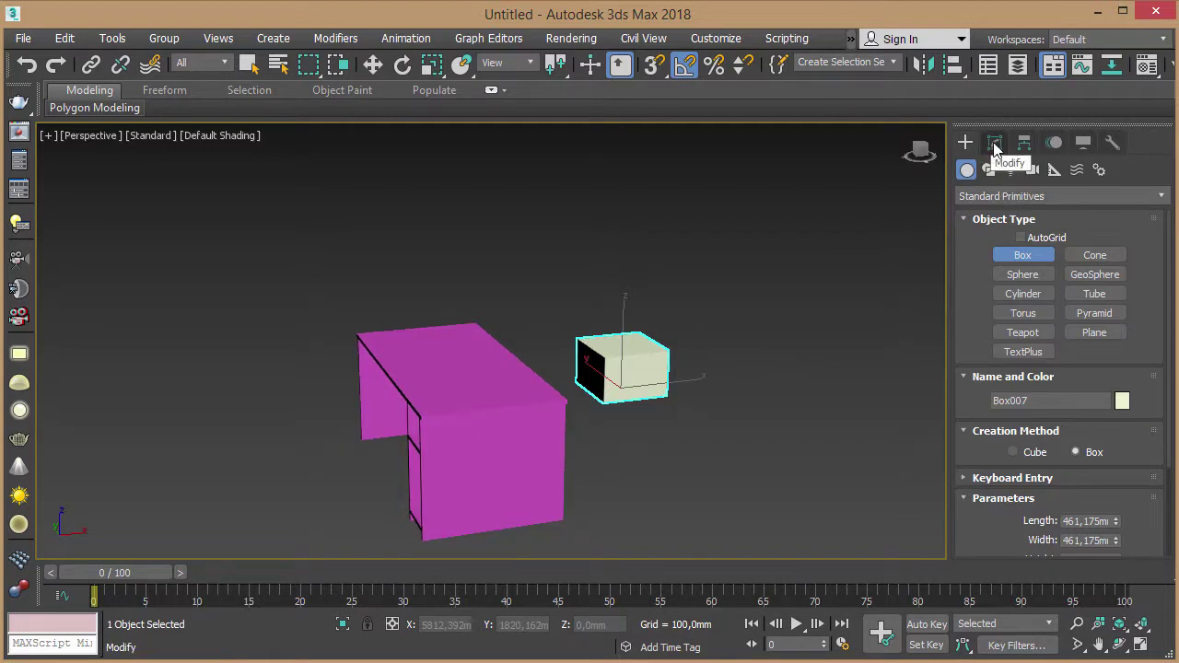
- Set Box007's Height to 30 mm, making it a thin square slab
{"action": "left_click", "coordinate": [994, 145]}
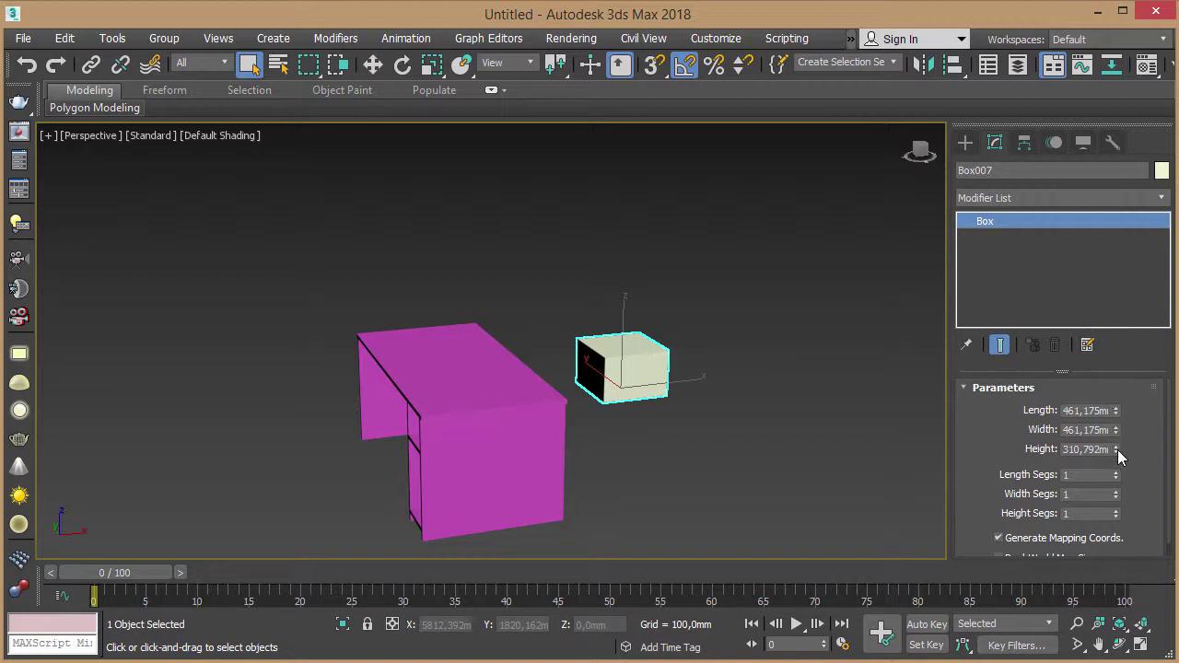
{"action": "left_click_drag", "start_coordinate": [1117, 450], "coordinate": [1116, 515]}
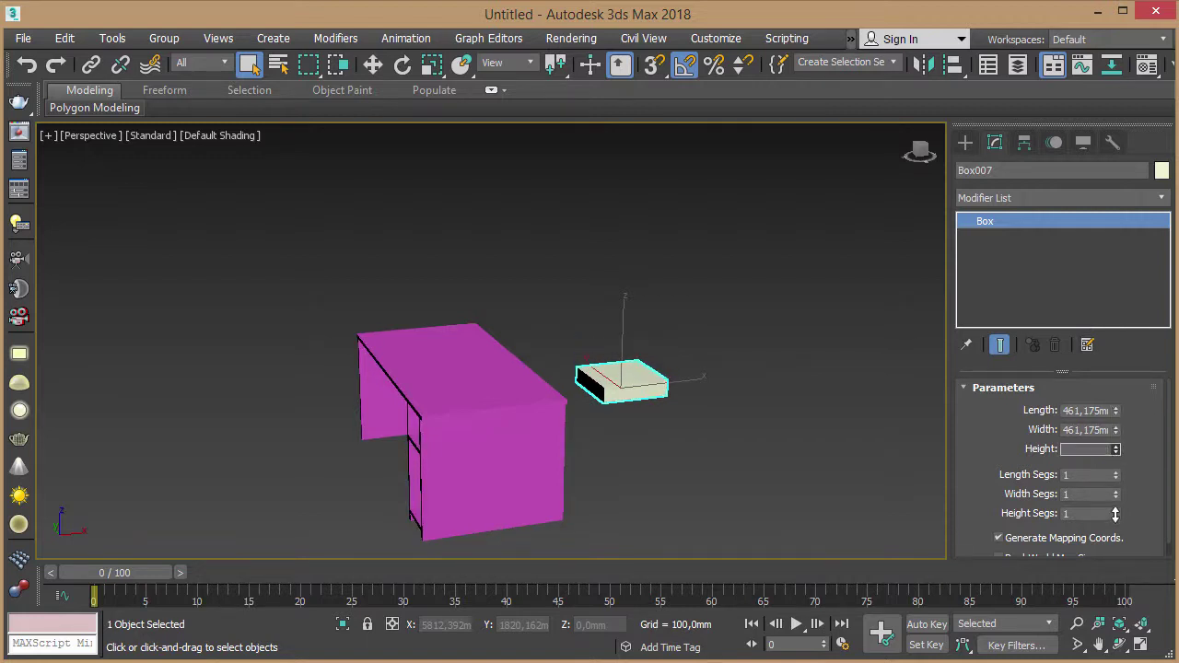
{"action": "left_click_drag", "start_coordinate": [1116, 514], "coordinate": [1088, 481]}
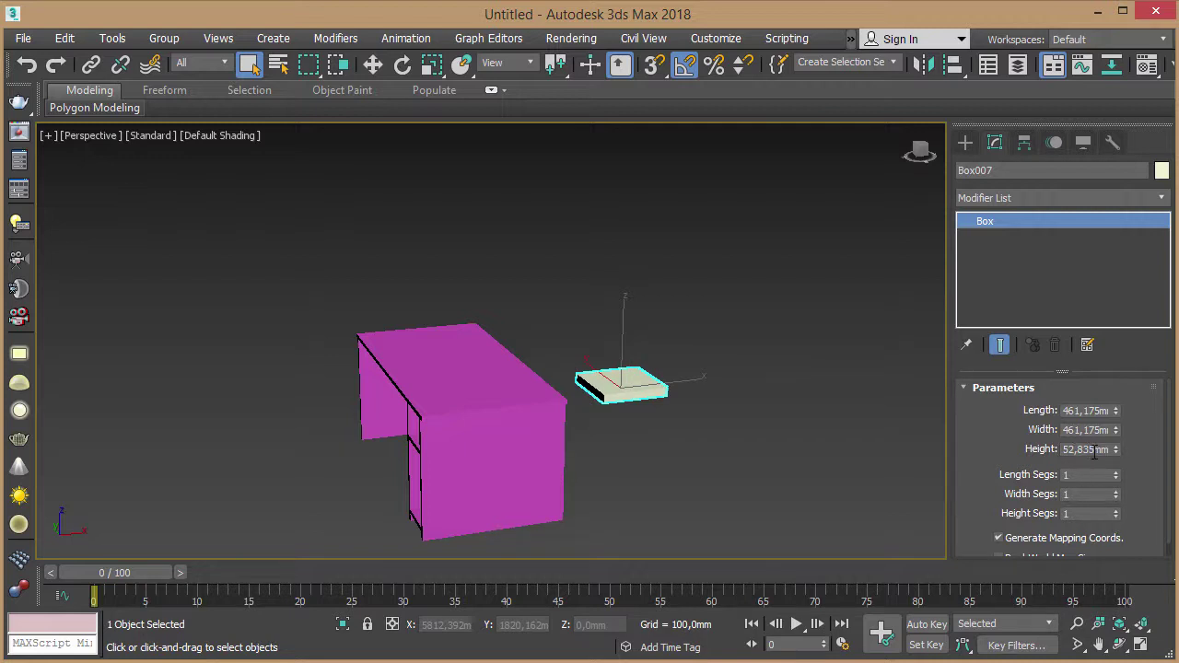
{"action": "double_click", "coordinate": [1094, 450]}
{"action": "type", "text": "30"}
{"action": "key", "text": "Return"}
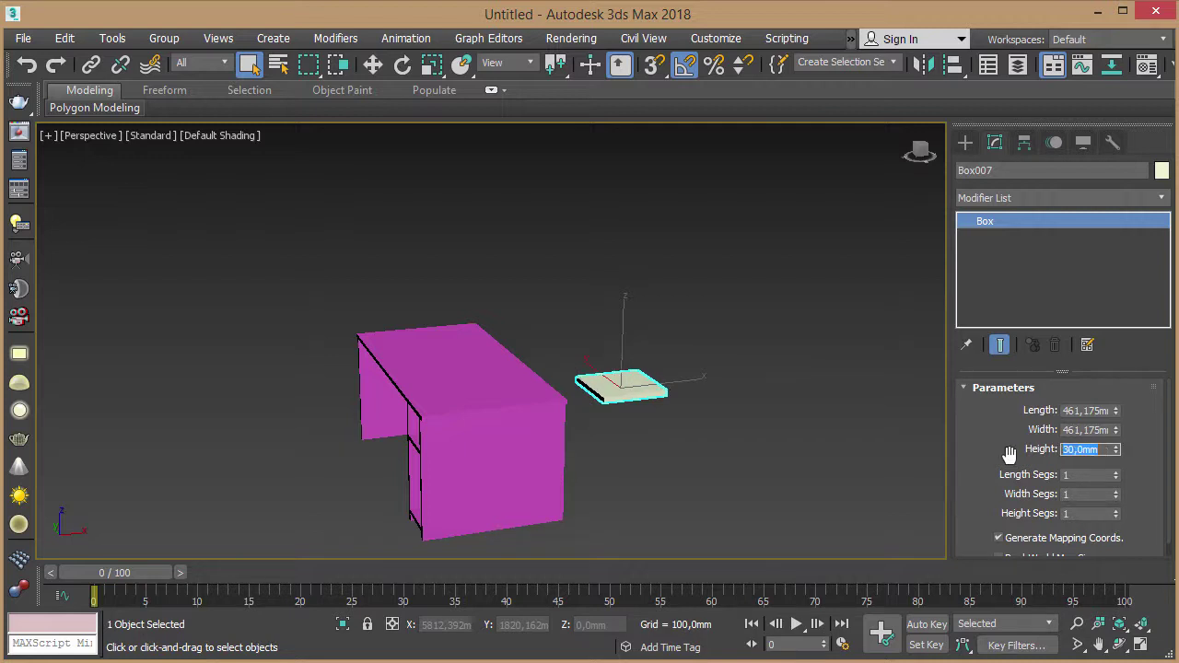
{"action": "middle_click_drag", "start_coordinate": [652, 312], "coordinate": [673, 323]}
{"action": "scroll", "coordinate": [673, 323], "scroll_direction": "up", "scroll_amount": 4}
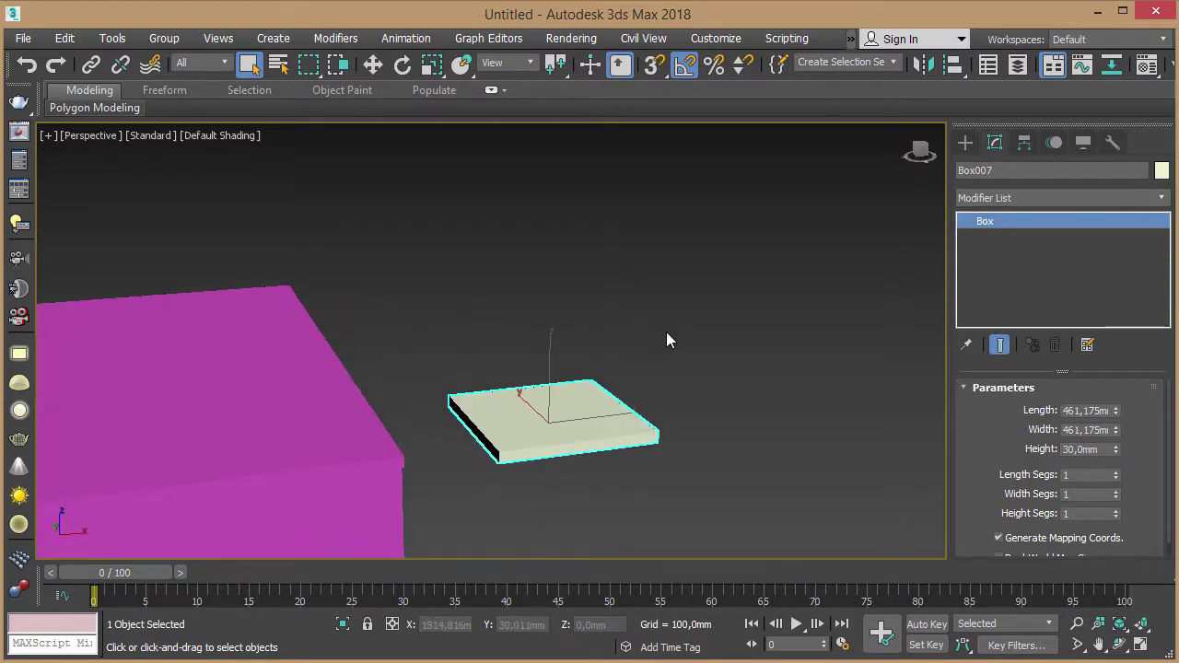
{"action": "scroll", "coordinate": [667, 368], "scroll_direction": "down", "scroll_amount": 2}
{"action": "mouse_move", "coordinate": [574, 400]}
{"action": "middle_mouse_down", "text": "alt"}
{"action": "mouse_move", "coordinate": [492, 396]}
{"action": "mouse_move", "coordinate": [577, 395]}
{"action": "mouse_move", "coordinate": [589, 382]}
{"action": "mouse_move", "coordinate": [526, 377]}
{"action": "middle_mouse_up", "text": "alt"}
- Move the slab down along Z to about −413 mm, seat height beside the desk
{"action": "key", "text": "w"}
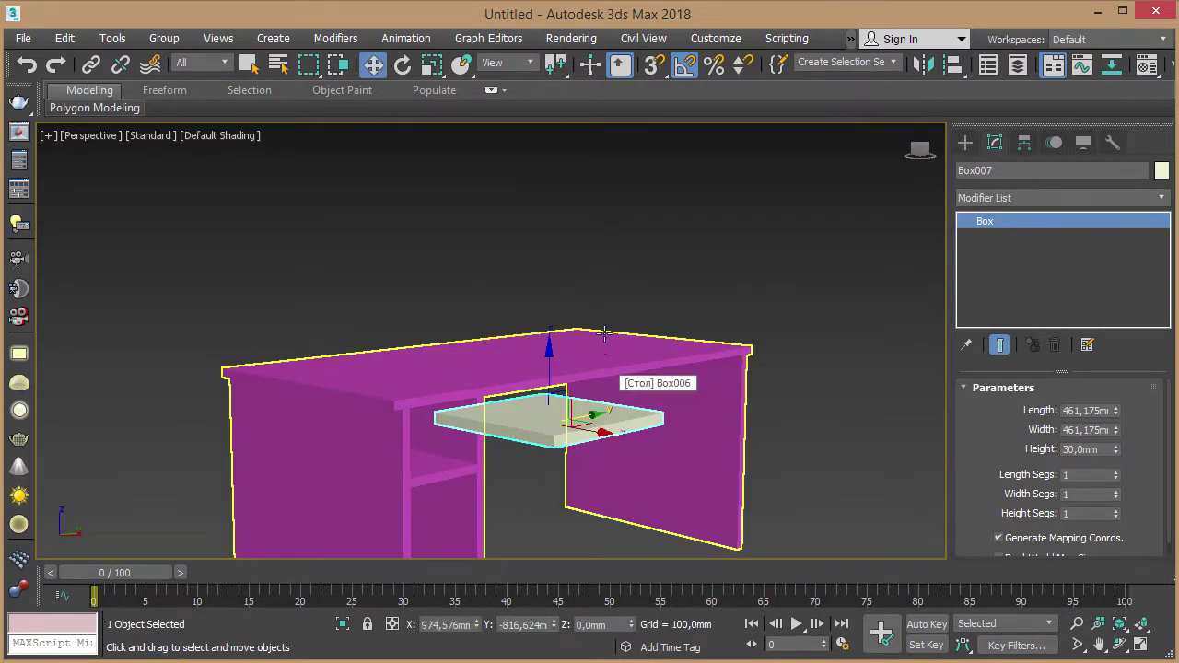
{"action": "mouse_move", "coordinate": [605, 333]}
{"action": "middle_mouse_down", "text": "alt"}
{"action": "mouse_move", "coordinate": [645, 344]}
{"action": "mouse_move", "coordinate": [569, 339]}
{"action": "mouse_move", "coordinate": [658, 311]}
{"action": "middle_mouse_up", "text": "alt"}
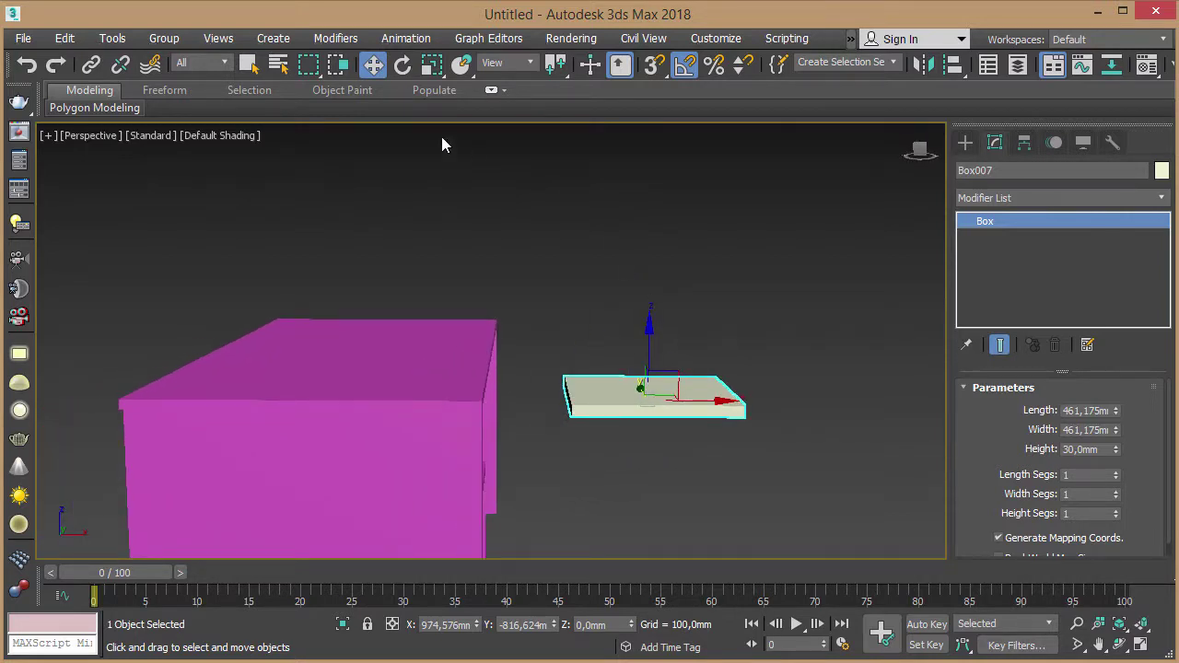
{"action": "left_click", "coordinate": [374, 64]}
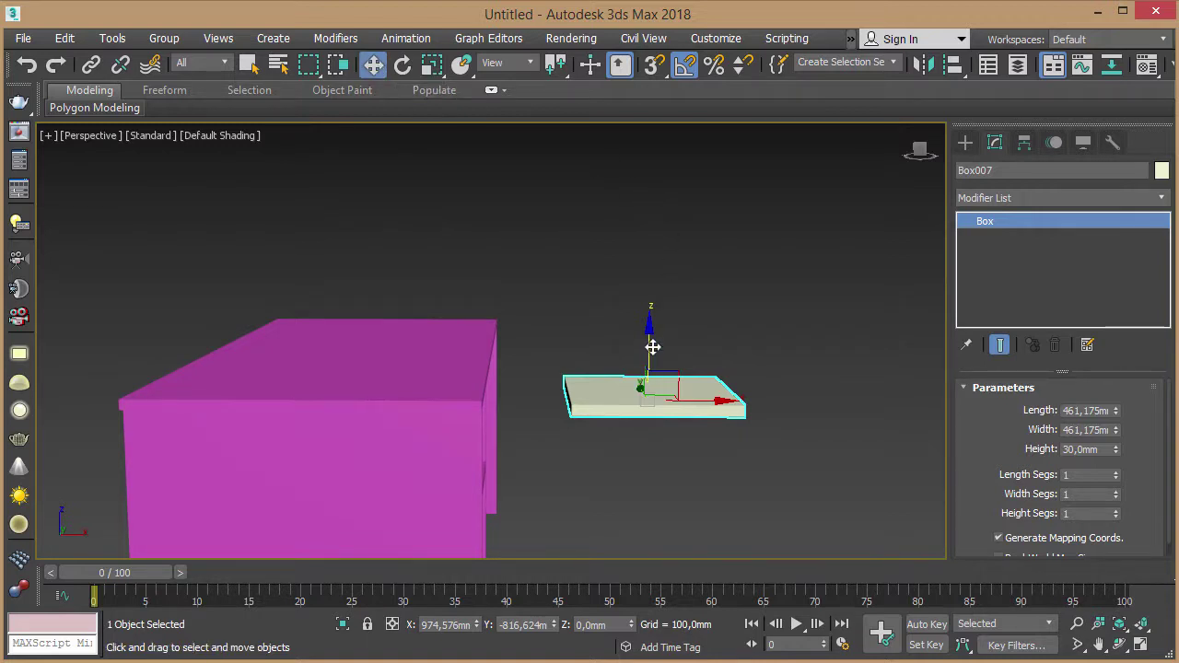
{"action": "left_click_drag", "start_coordinate": [652, 345], "coordinate": [661, 397]}
{"action": "mouse_move", "coordinate": [726, 366]}
{"action": "middle_mouse_down", "text": "alt"}
{"action": "mouse_move", "coordinate": [716, 359]}
{"action": "mouse_move", "coordinate": [750, 344]}
{"action": "mouse_move", "coordinate": [638, 348]}
{"action": "middle_mouse_up", "text": "alt"}
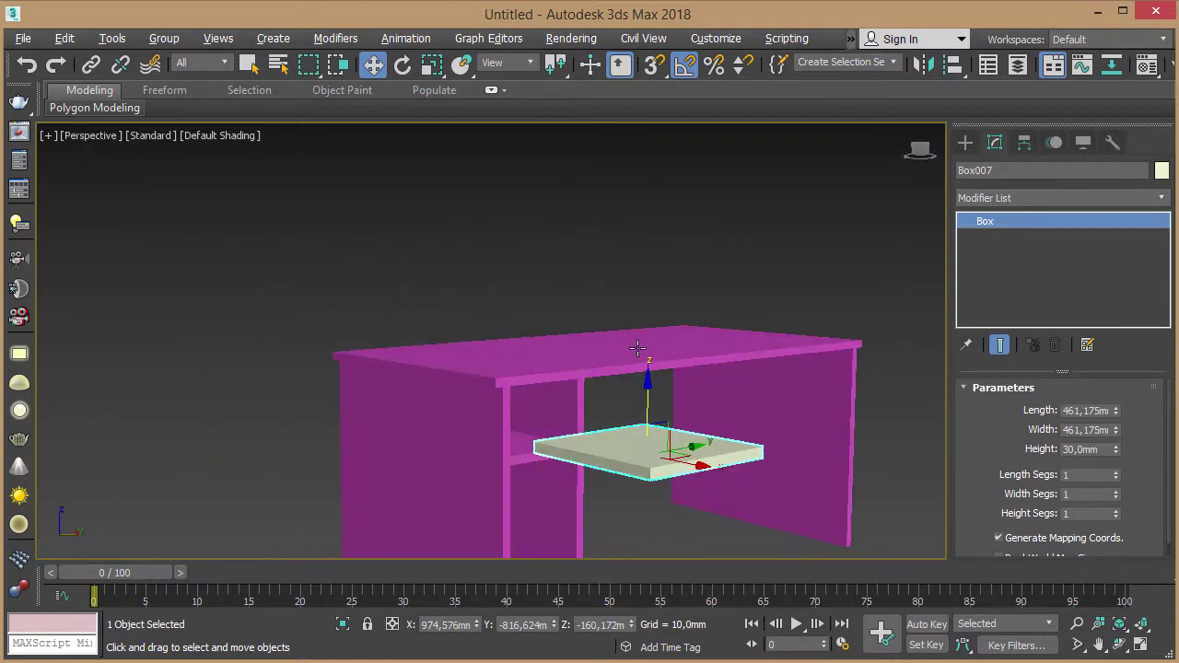
{"action": "left_click_drag", "start_coordinate": [648, 390], "coordinate": [662, 447]}
{"action": "middle_click_drag", "start_coordinate": [725, 442], "coordinate": [700, 468], "text": "alt"}
{"action": "left_click_drag", "start_coordinate": [648, 430], "coordinate": [646, 475]}
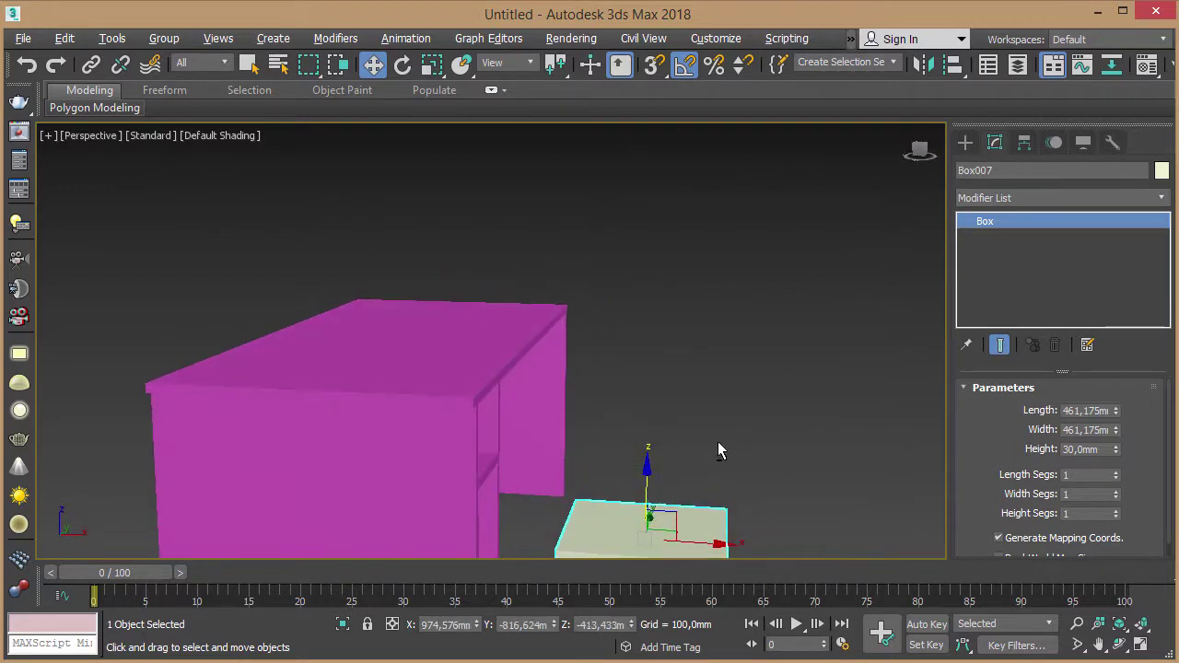
{"action": "mouse_move", "coordinate": [718, 442]}
{"action": "middle_mouse_down", "text": "alt"}
{"action": "mouse_move", "coordinate": [548, 446]}
{"action": "mouse_move", "coordinate": [730, 443]}
{"action": "mouse_move", "coordinate": [775, 300]}
{"action": "middle_mouse_up", "text": "alt"}
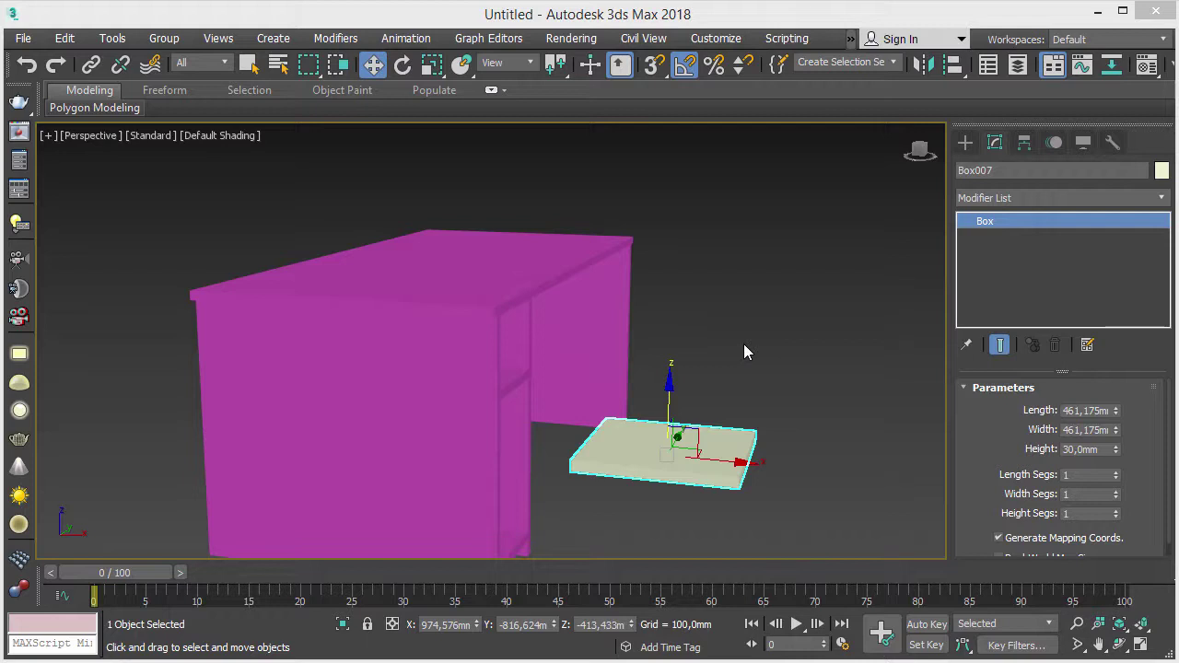
{"action": "middle_click_drag", "start_coordinate": [745, 349], "coordinate": [744, 336]}
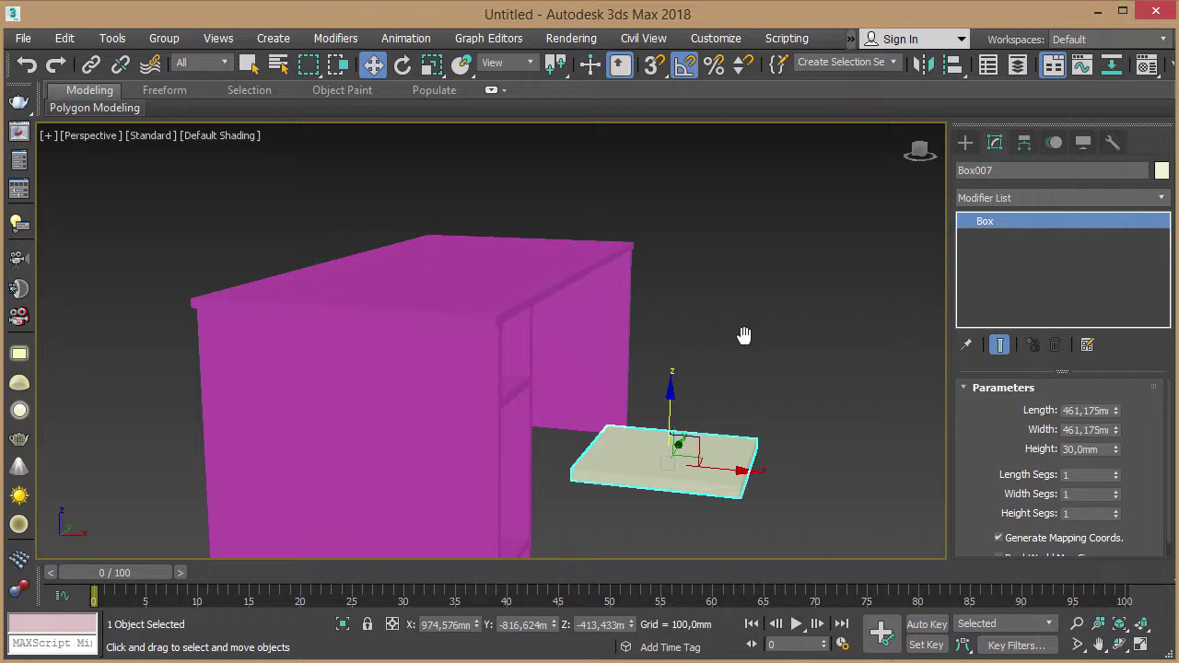
- In Top view, clone the slab up along Y as an independent Copy named Box008
{"action": "key", "text": "t"}
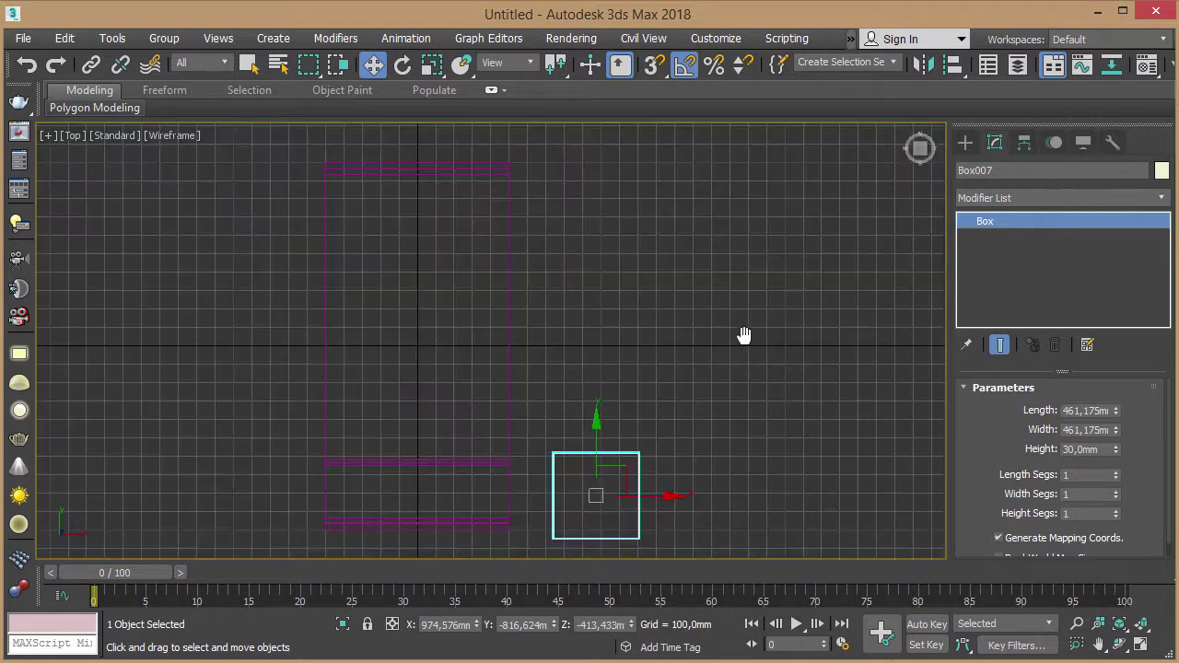
{"action": "middle_click_drag", "start_coordinate": [634, 398], "coordinate": [634, 387]}
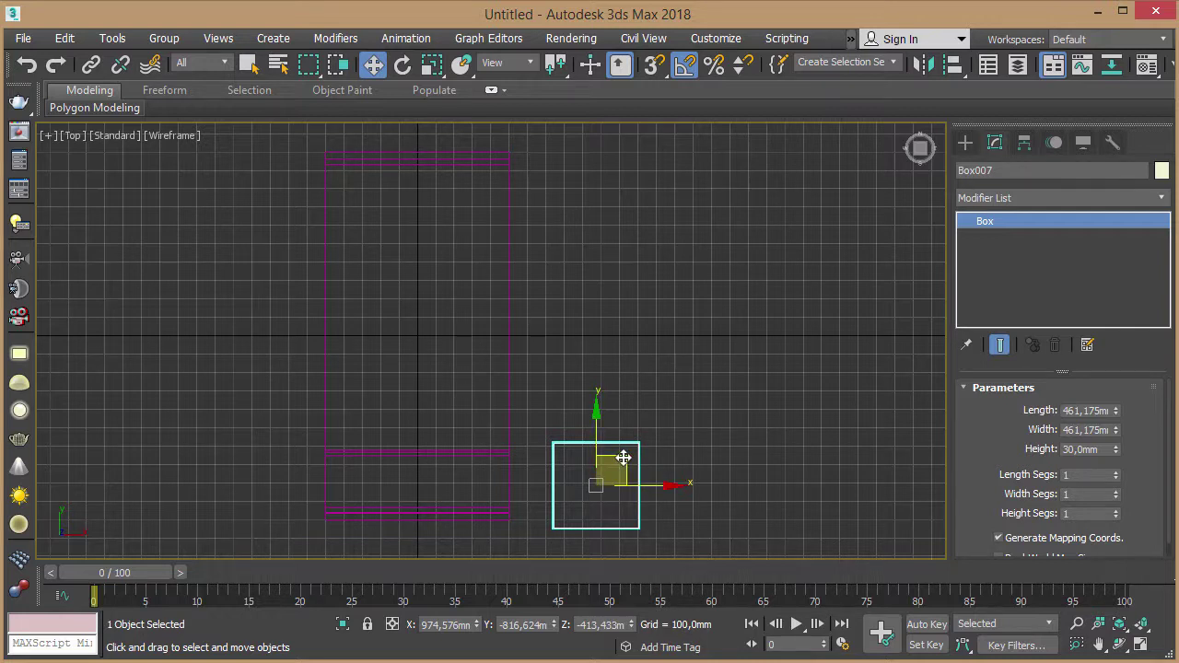
{"action": "left_click_drag", "start_coordinate": [622, 461], "coordinate": [629, 401], "text": "shift"}
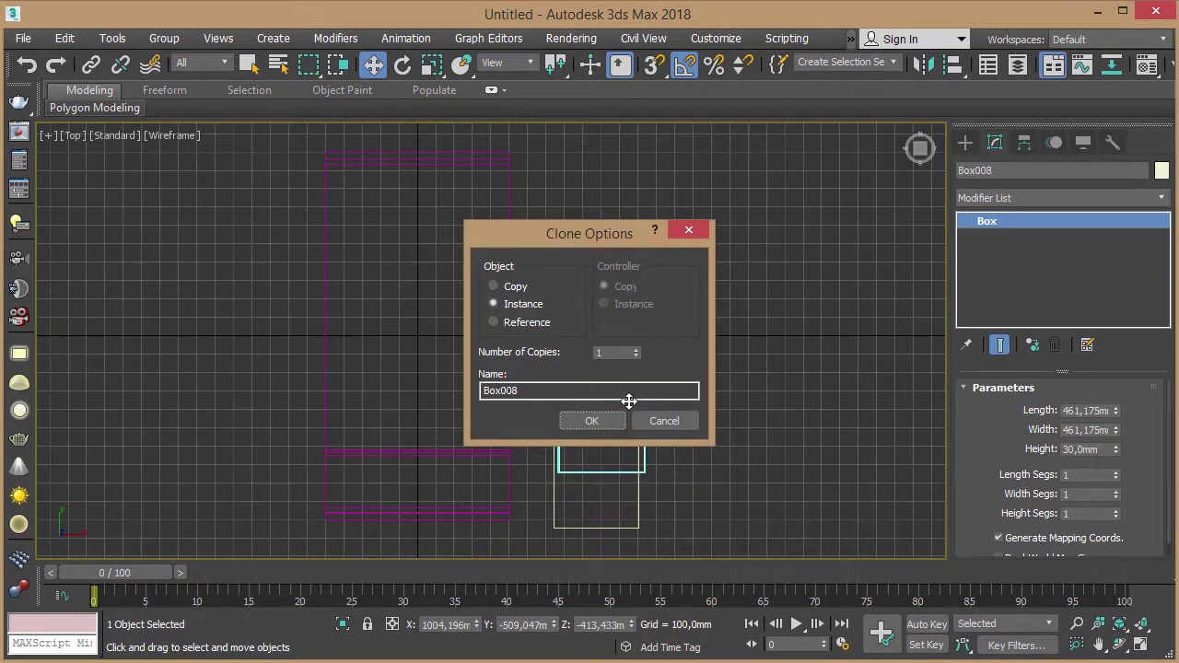
{"action": "left_click", "coordinate": [514, 287]}
{"action": "left_click_drag", "start_coordinate": [544, 238], "coordinate": [675, 187]}
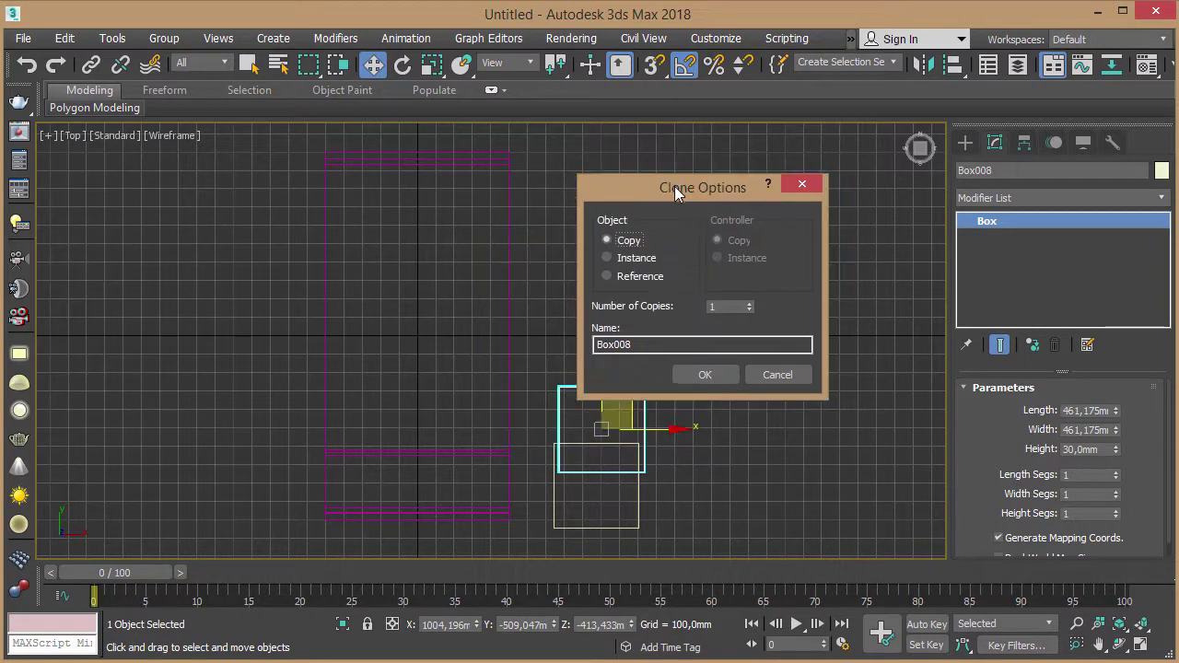
{"action": "left_click", "coordinate": [705, 375]}
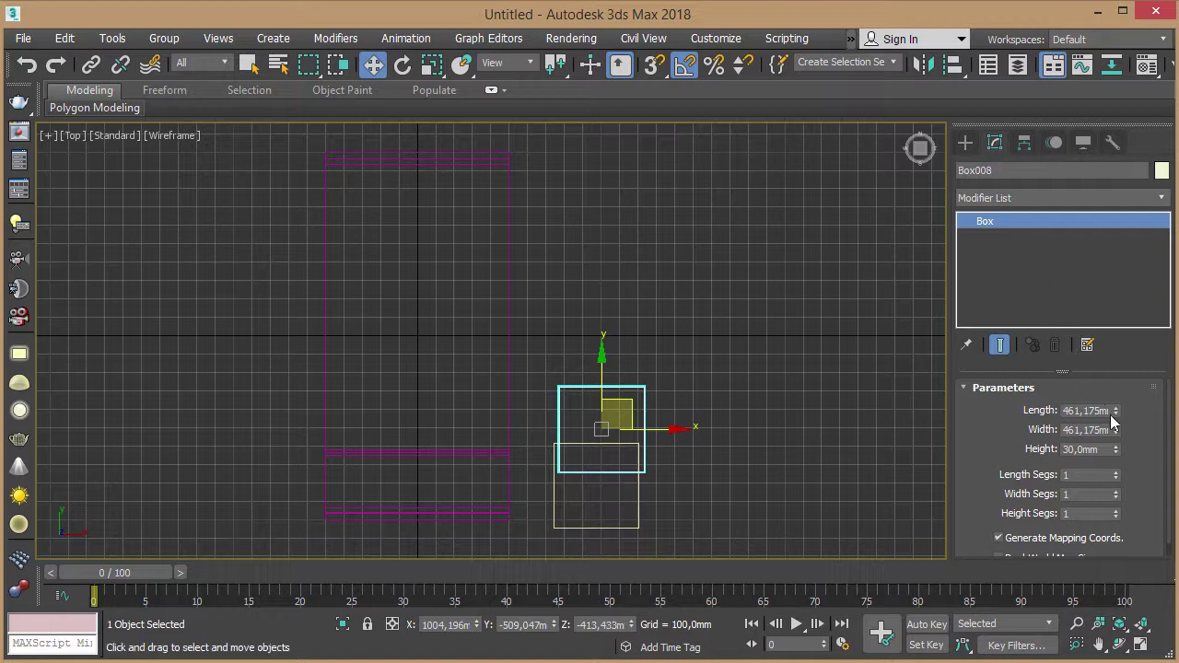
- Resize Box008 to 50 mm length and 50 mm width
{"action": "left_click_drag", "start_coordinate": [1117, 411], "coordinate": [1117, 494]}
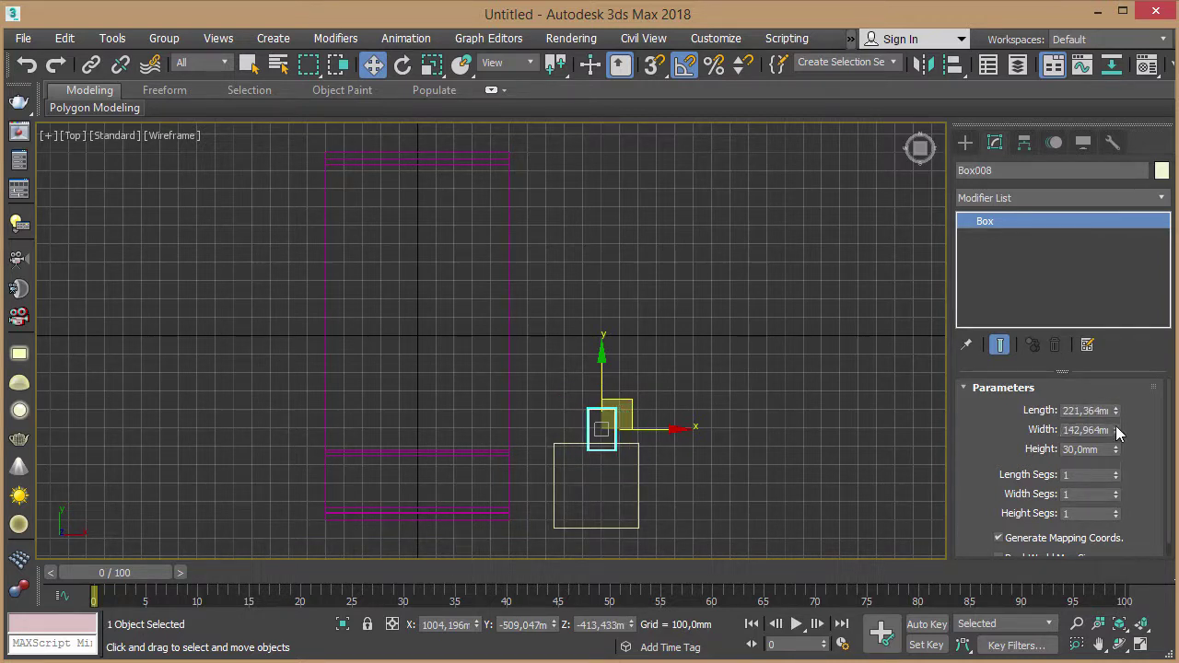
{"action": "left_click_drag", "start_coordinate": [1117, 411], "coordinate": [1119, 451]}
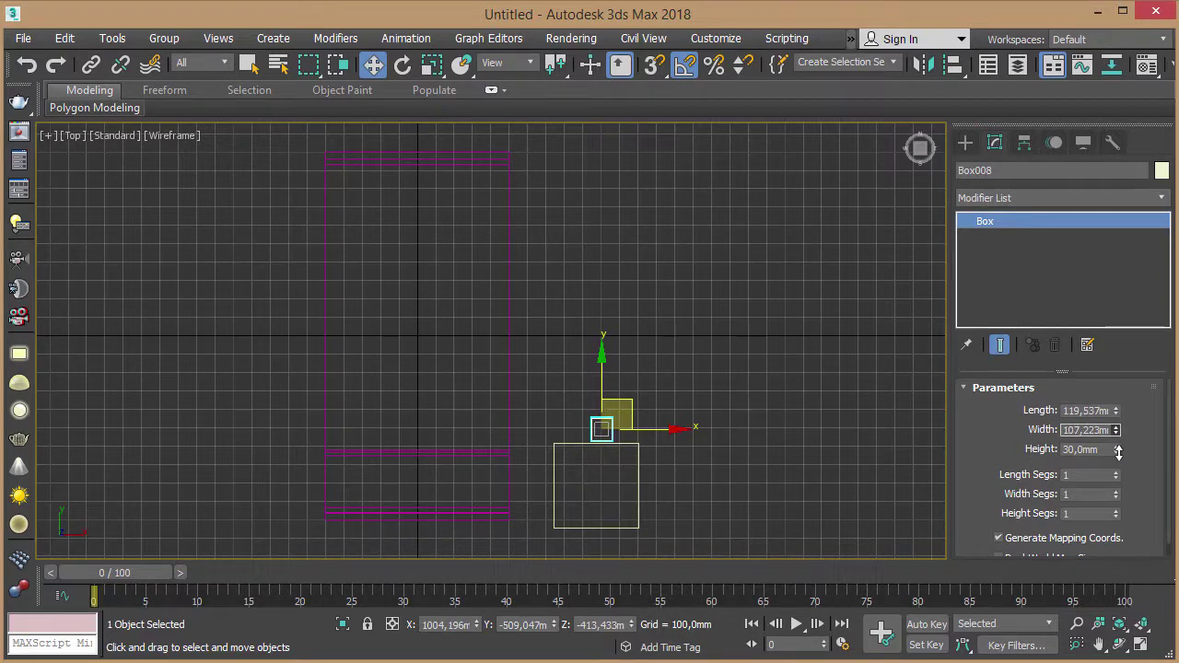
{"action": "left_click_drag", "start_coordinate": [1119, 454], "coordinate": [1119, 498]}
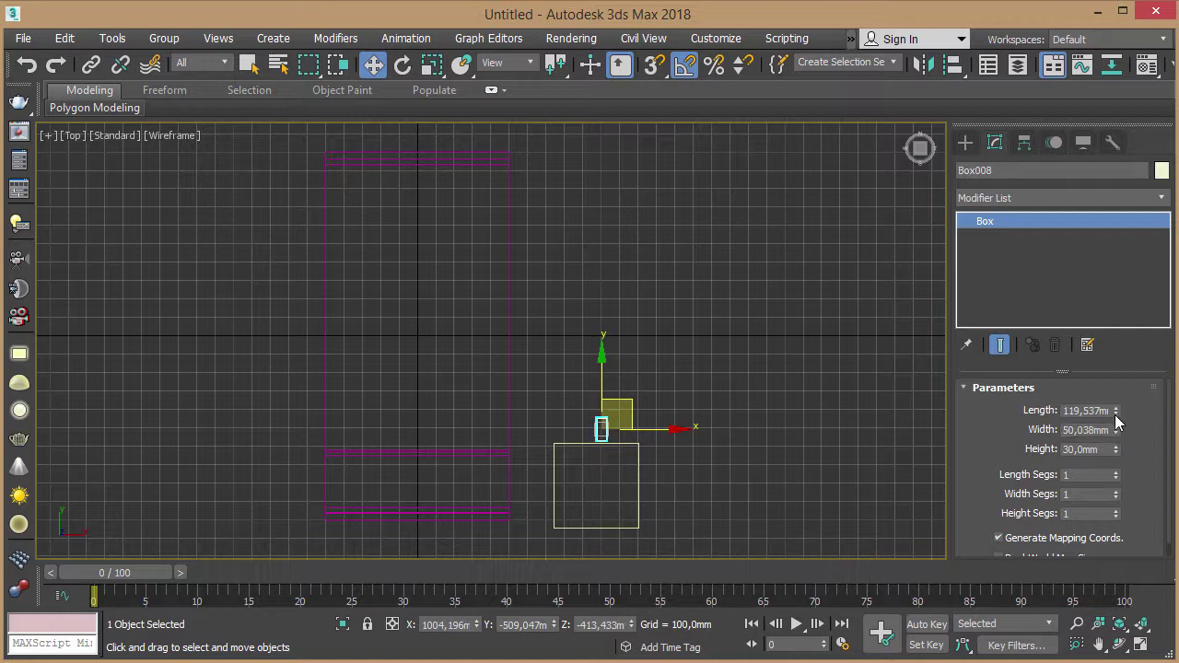
{"action": "left_click_drag", "start_coordinate": [1116, 414], "coordinate": [1119, 456]}
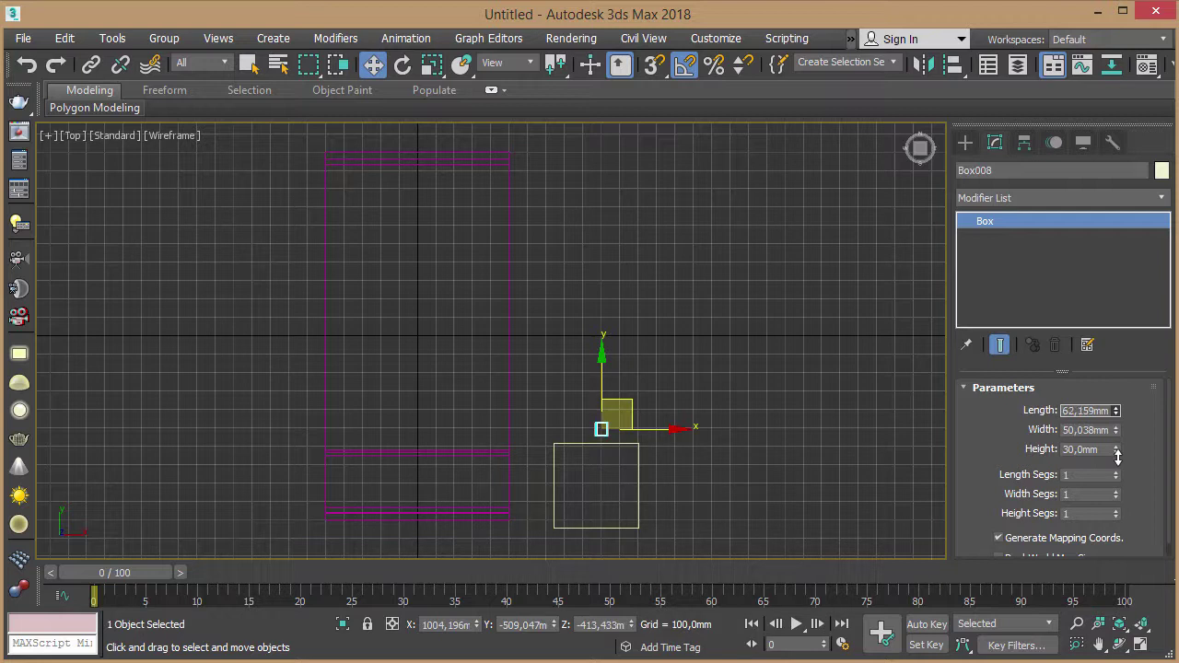
{"action": "double_click", "coordinate": [1087, 411]}
{"action": "type", "text": "52,159"}
{"action": "key", "text": "Return"}
{"action": "type", "text": "50"}
{"action": "key", "text": "Tab"}
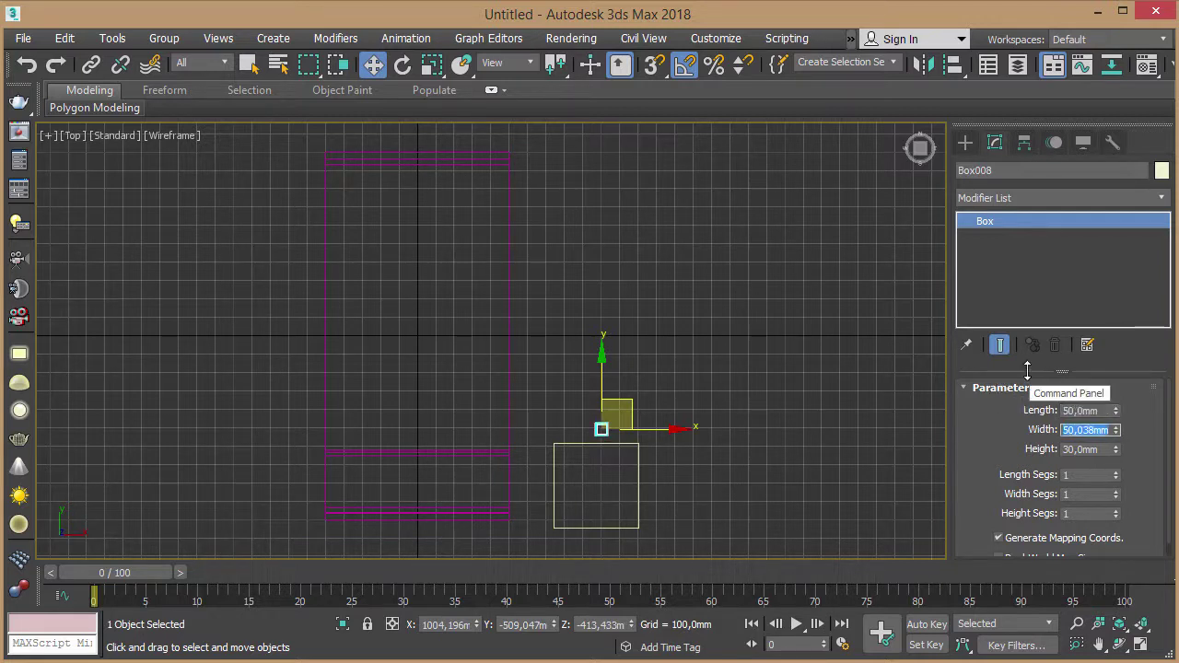
{"action": "type", "text": "50"}
{"action": "key", "text": "Return"}
- Move the 50 × 50 mm block onto Box007's top-left corner
{"action": "mouse_move", "coordinate": [614, 403]}
{"action": "left_mouse_down"}
{"action": "mouse_move", "coordinate": [595, 431]}
{"action": "mouse_move", "coordinate": [581, 429]}
{"action": "left_mouse_up"}
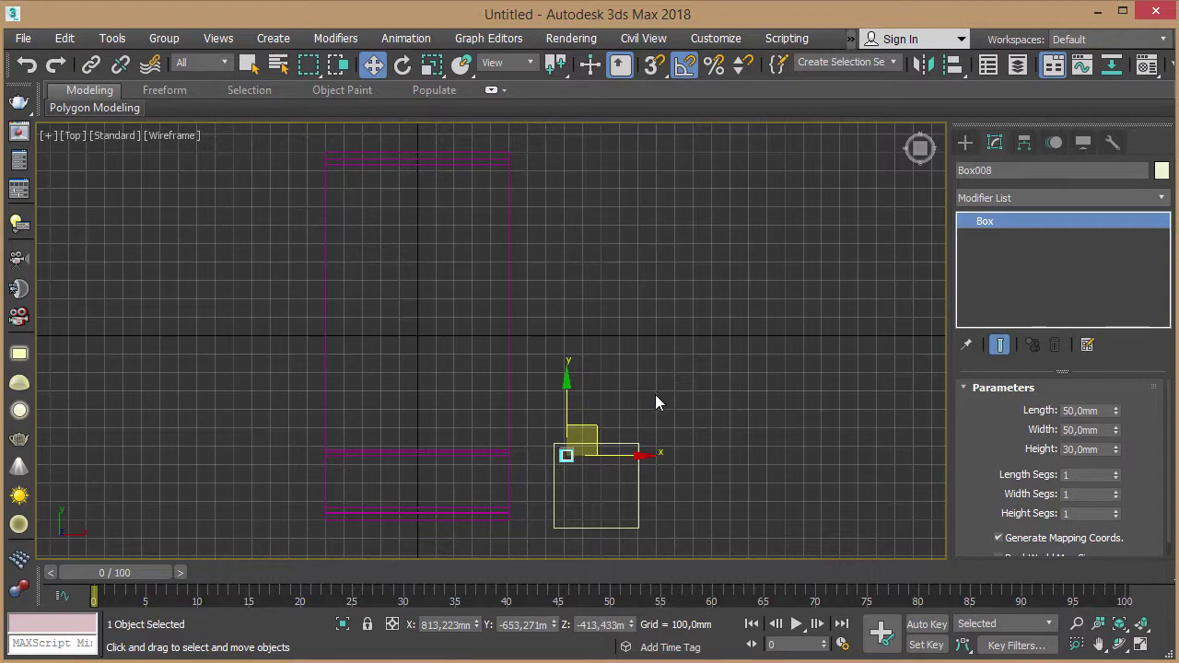
{"action": "middle_click_drag", "start_coordinate": [655, 394], "coordinate": [691, 241]}
{"action": "scroll", "coordinate": [679, 319], "scroll_direction": "up", "scroll_amount": 2}
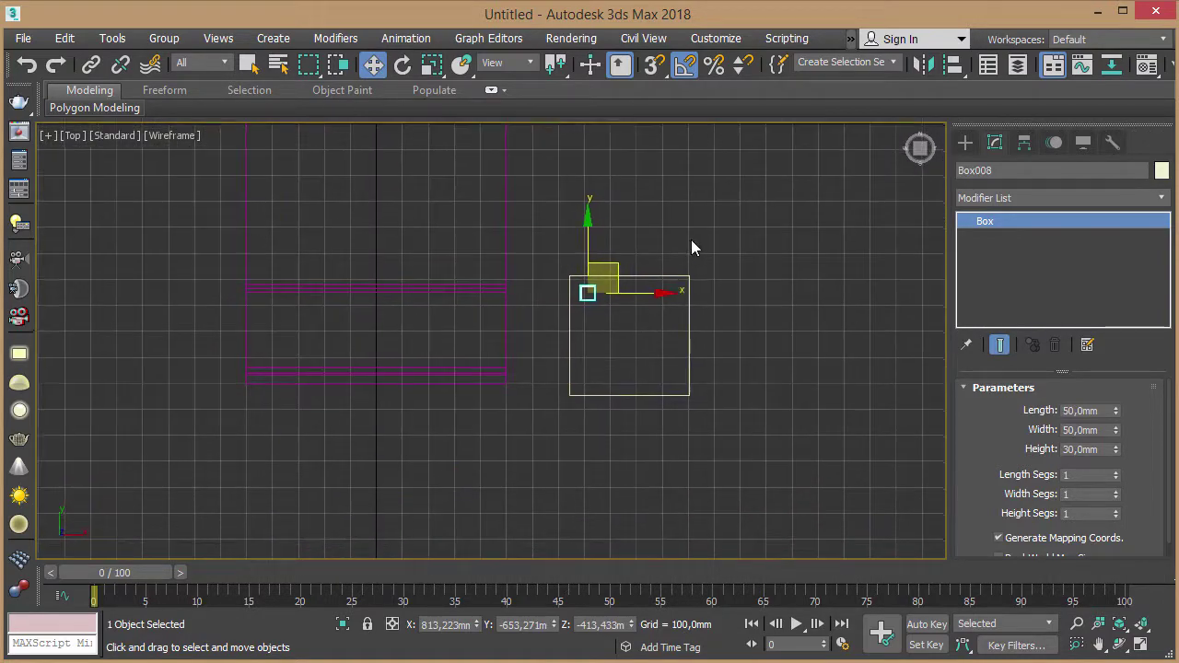
- Instance-copy the corner block to the plank's top-right corner as Box009, then select both blocks
{"action": "scroll", "coordinate": [691, 242], "scroll_direction": "up", "scroll_amount": 2}
{"action": "scroll", "coordinate": [665, 251], "scroll_direction": "up", "scroll_amount": 2}
{"action": "scroll", "coordinate": [659, 268], "scroll_direction": "up", "scroll_amount": 2}
{"action": "middle_click_drag", "start_coordinate": [545, 313], "coordinate": [584, 261]}
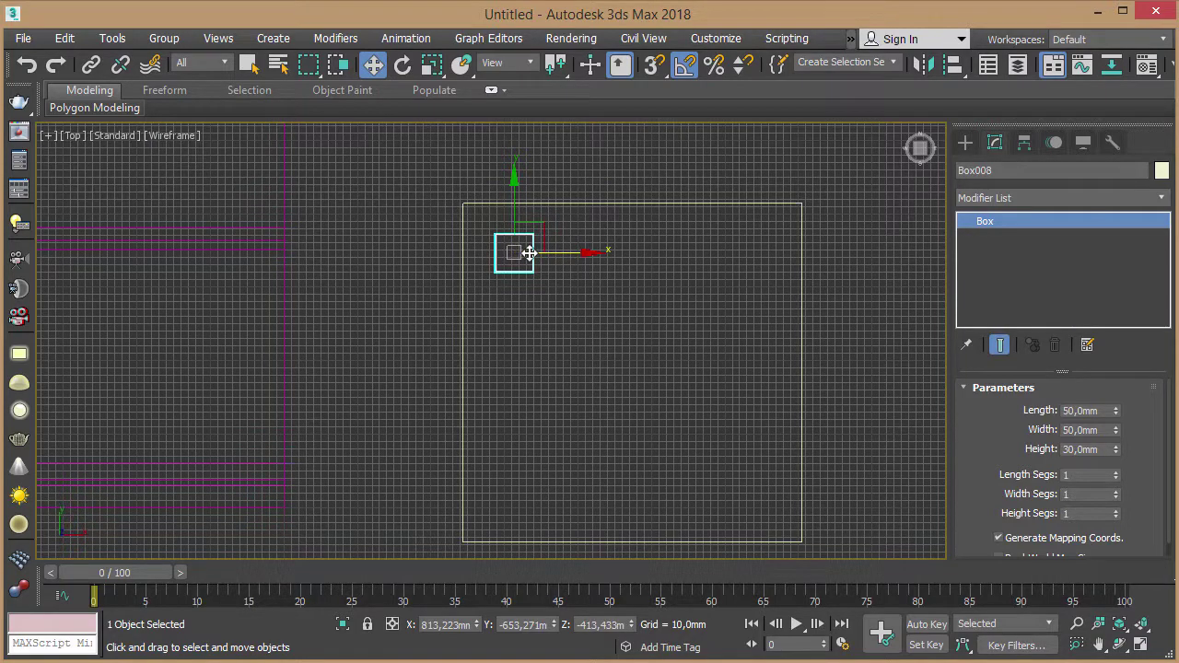
{"action": "scroll", "coordinate": [558, 263], "scroll_direction": "up", "scroll_amount": 2}
{"action": "mouse_move", "coordinate": [562, 272]}
{"action": "middle_mouse_down"}
{"action": "mouse_move", "coordinate": [569, 221]}
{"action": "mouse_move", "coordinate": [556, 268]}
{"action": "middle_mouse_up"}
{"action": "scroll", "coordinate": [553, 236], "scroll_direction": "down", "scroll_amount": 2}
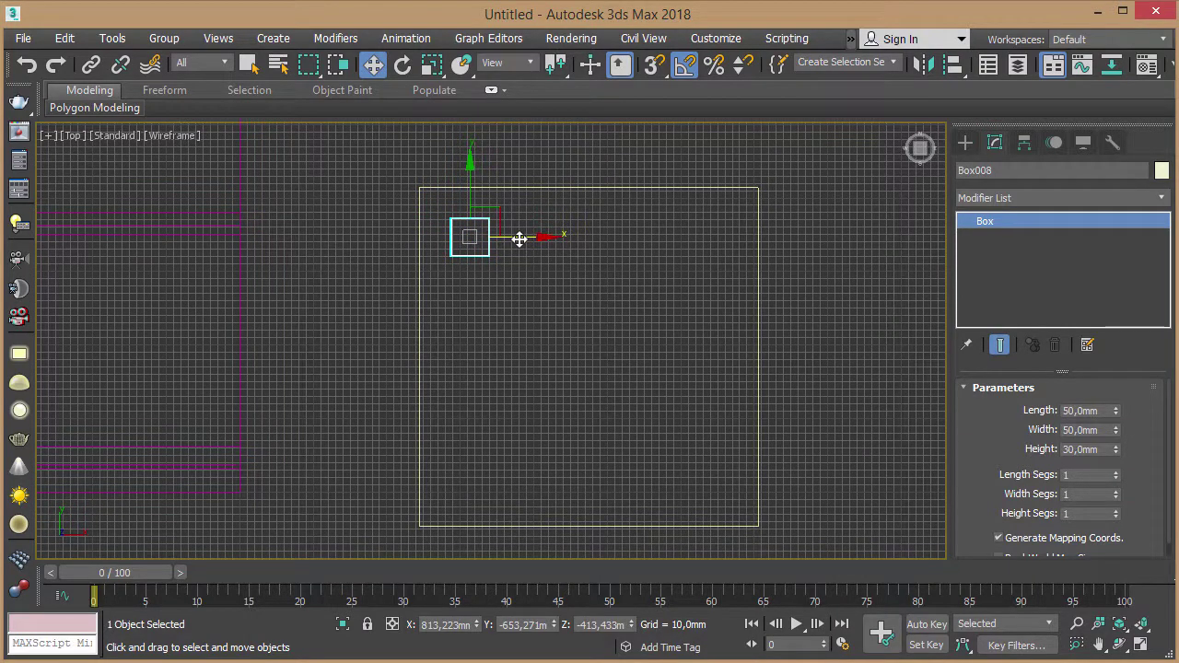
{"action": "left_click_drag", "start_coordinate": [519, 240], "coordinate": [752, 244], "text": "shift"}
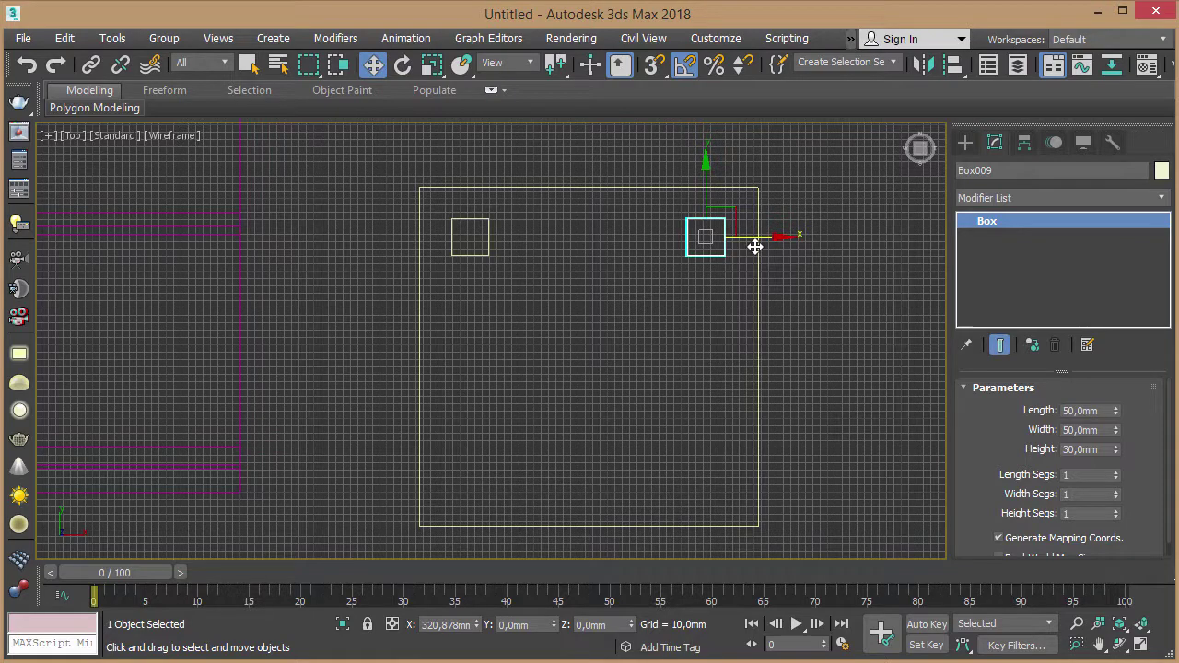
{"action": "left_click_drag", "start_coordinate": [753, 244], "coordinate": [758, 242], "text": "shift"}
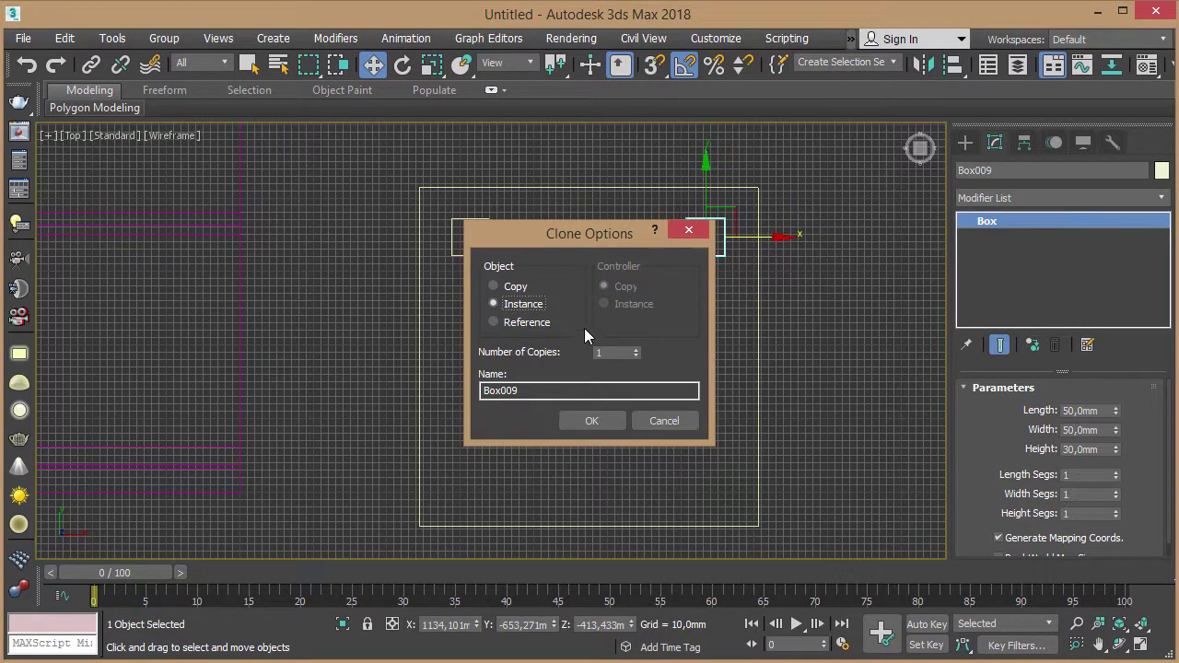
{"action": "left_click_drag", "start_coordinate": [586, 248], "coordinate": [779, 256]}
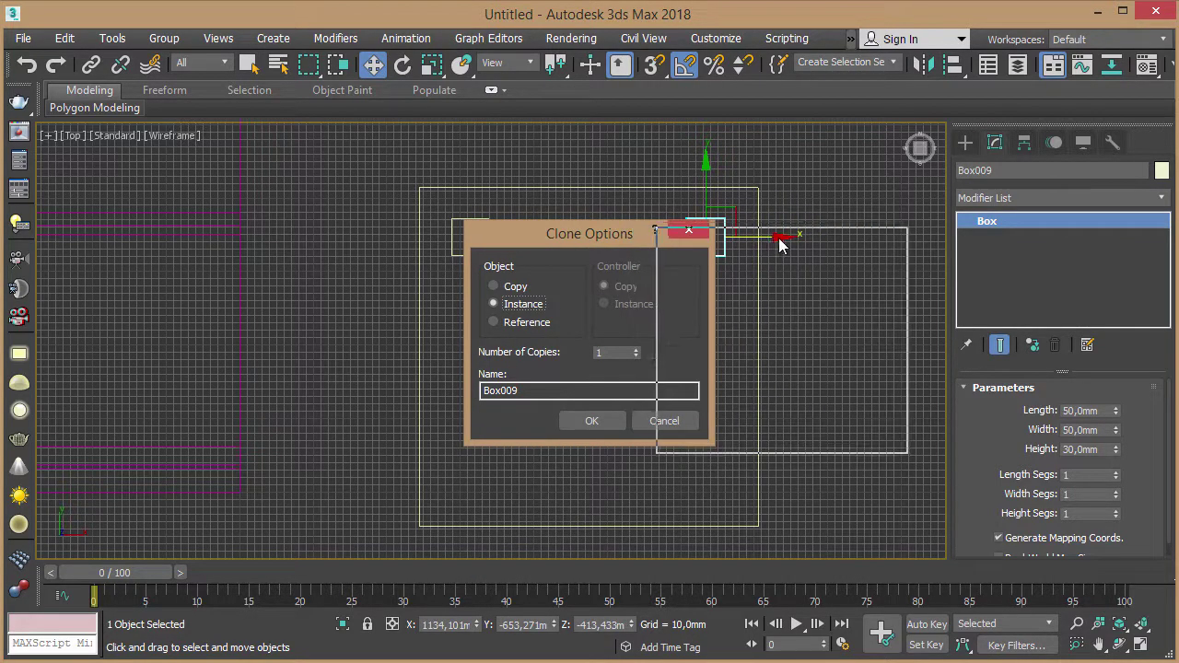
{"action": "left_click", "coordinate": [785, 429]}
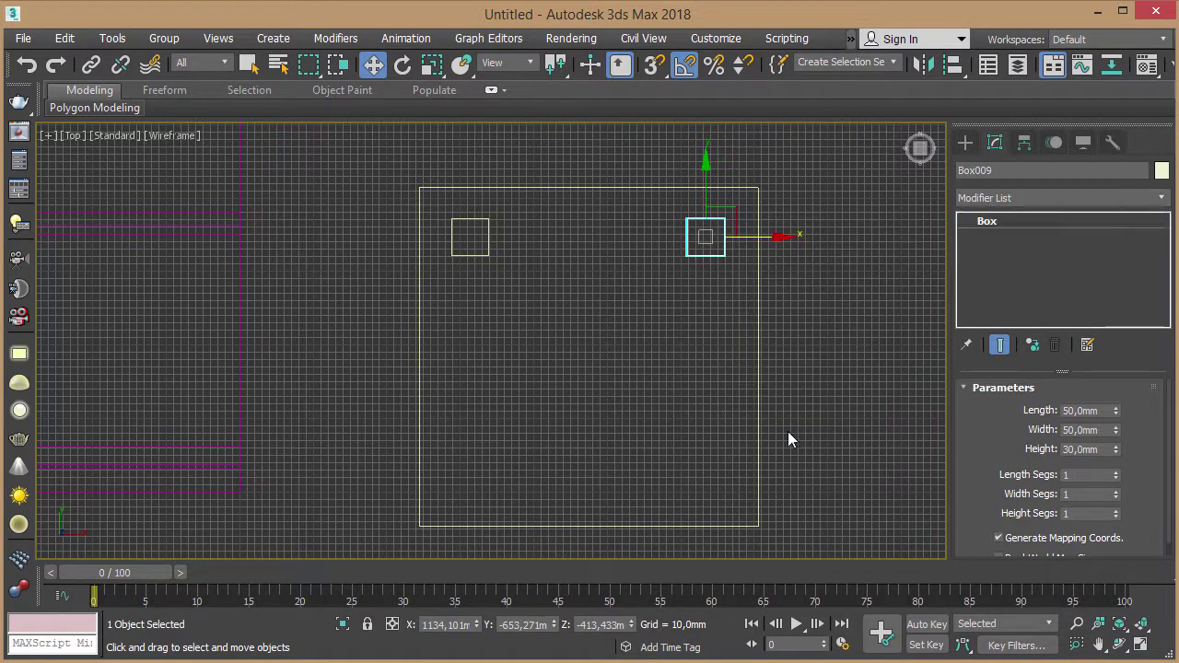
{"action": "left_click", "coordinate": [473, 256], "text": "ctrl"}
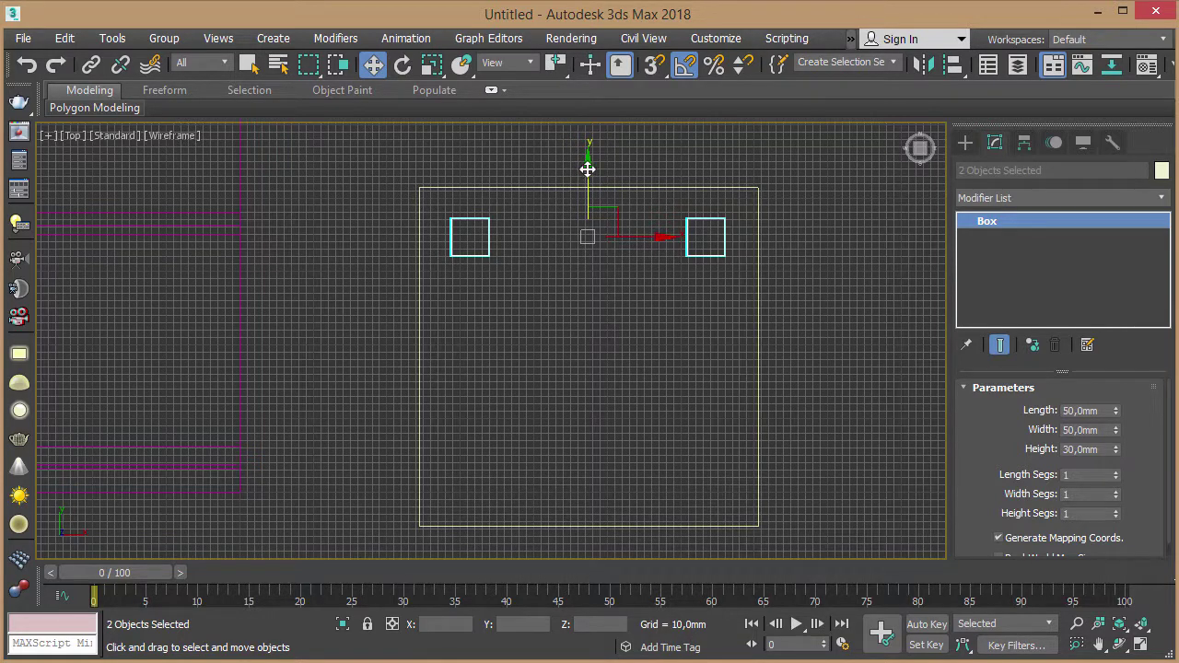
- Clone both top blocks as instances down to the seat plank's bottom corners
{"action": "left_click_drag", "start_coordinate": [588, 170], "coordinate": [590, 401], "text": "shift"}
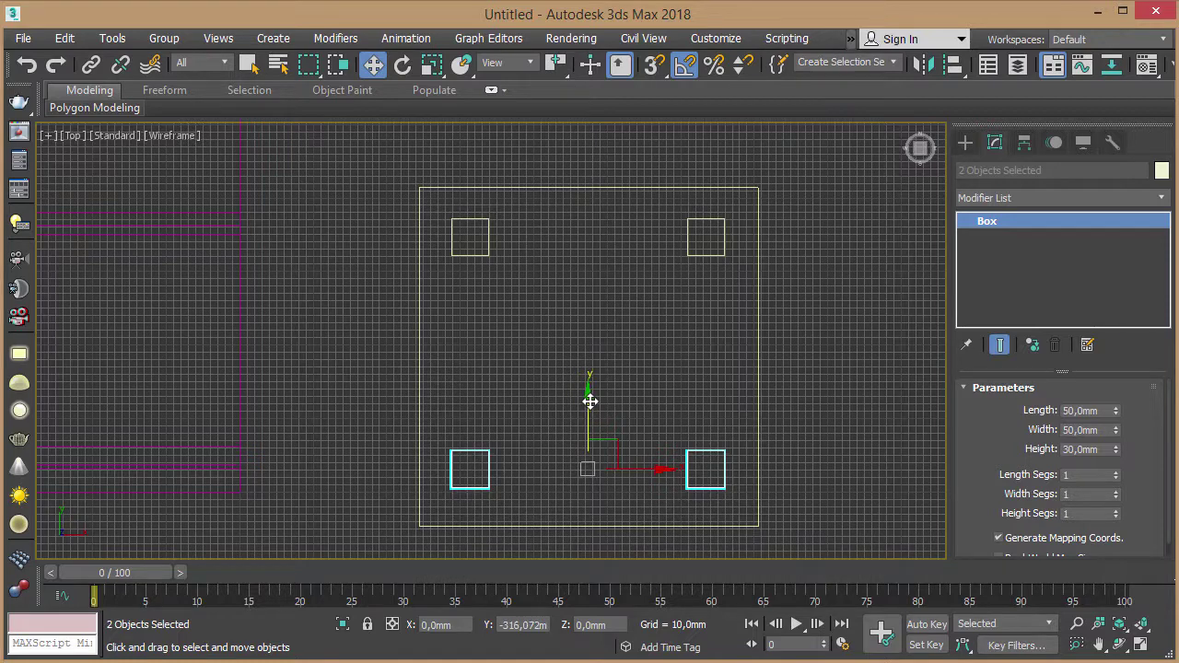
{"action": "left_click_drag", "start_coordinate": [590, 401], "coordinate": [590, 400], "text": "shift"}
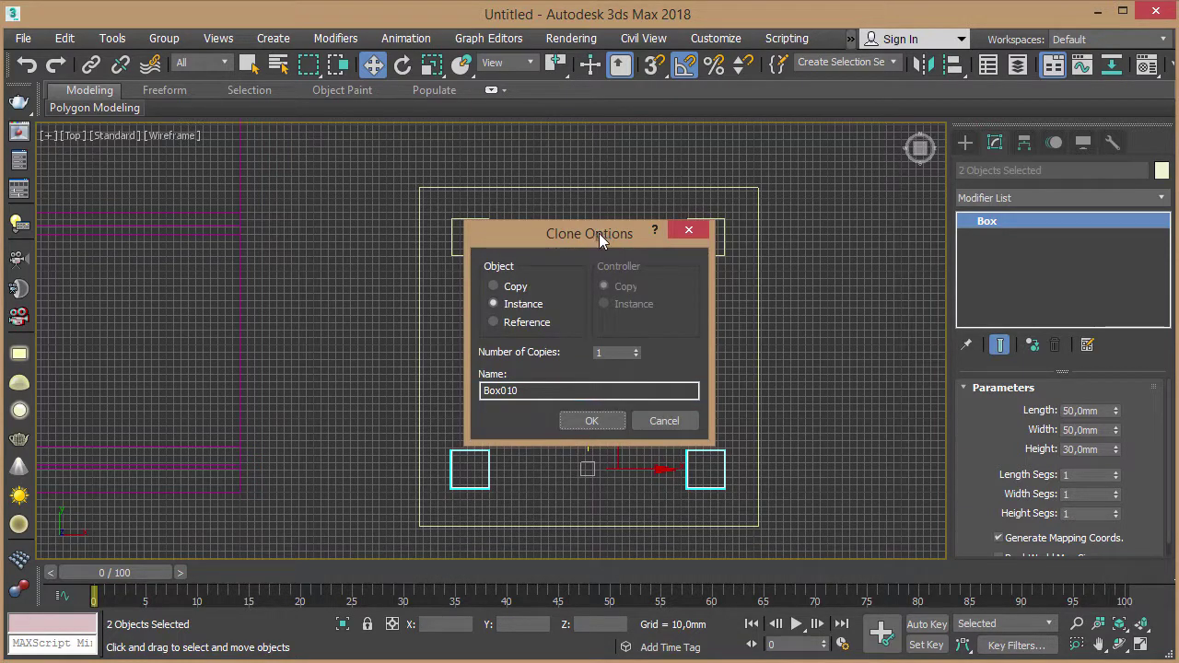
{"action": "left_click_drag", "start_coordinate": [599, 233], "coordinate": [775, 196]}
{"action": "left_click", "coordinate": [696, 266]}
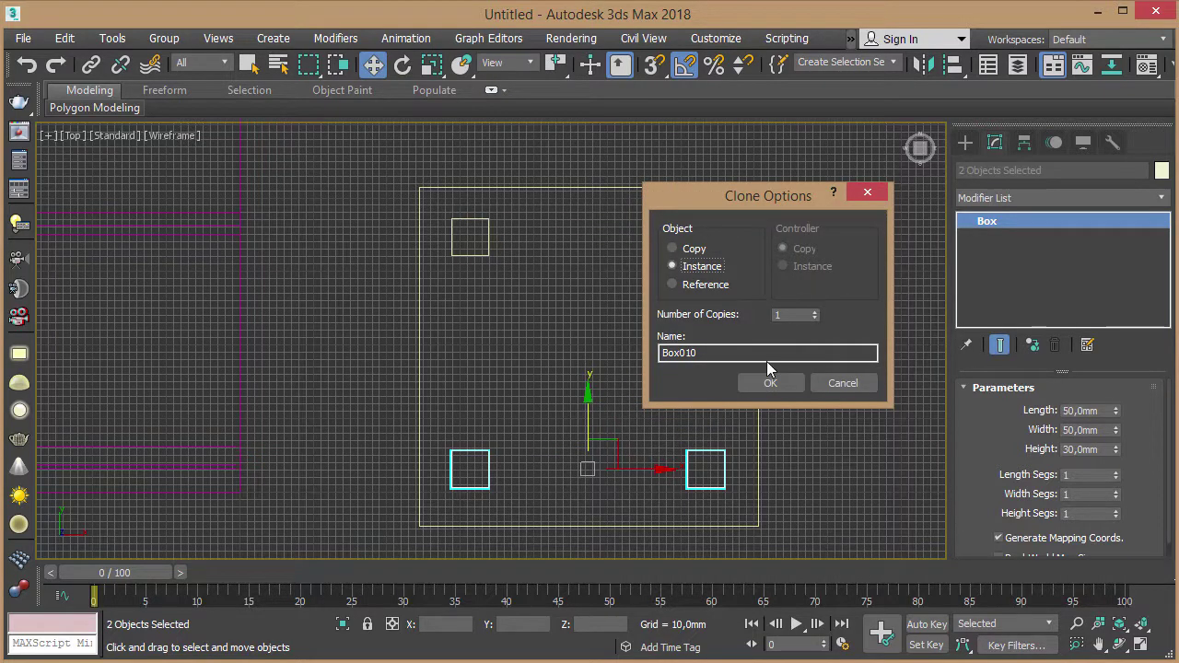
{"action": "left_click", "coordinate": [772, 384]}
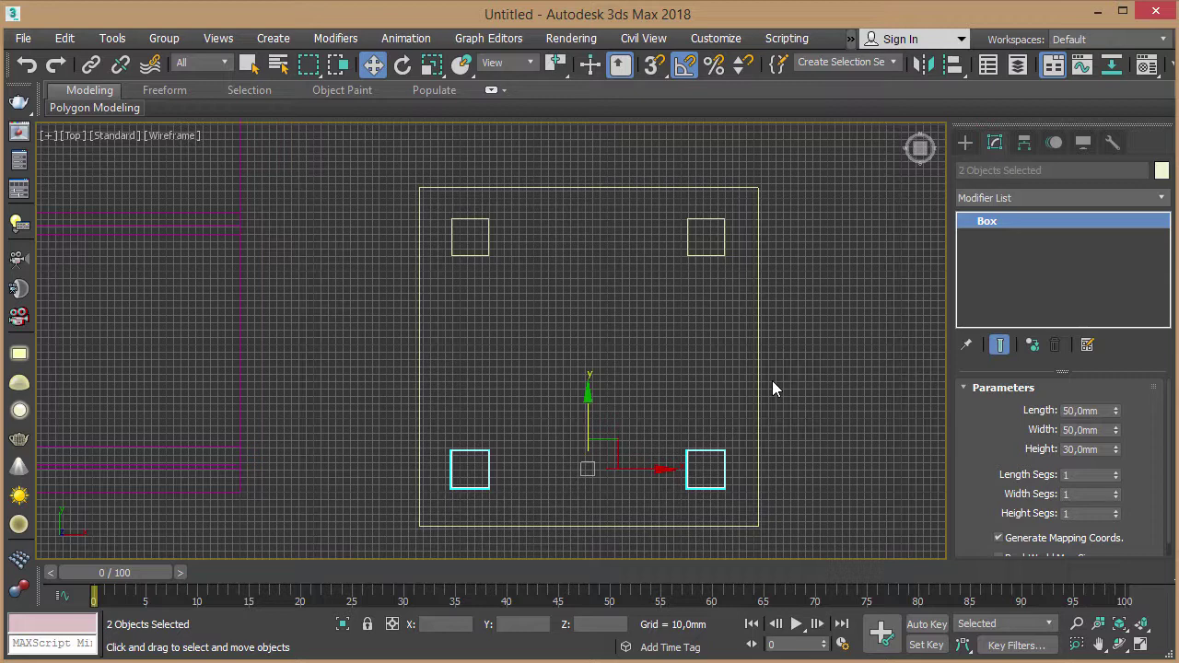
- Switch to the Perspective view with edged faces shown and nothing selected
{"action": "key", "text": "p"}
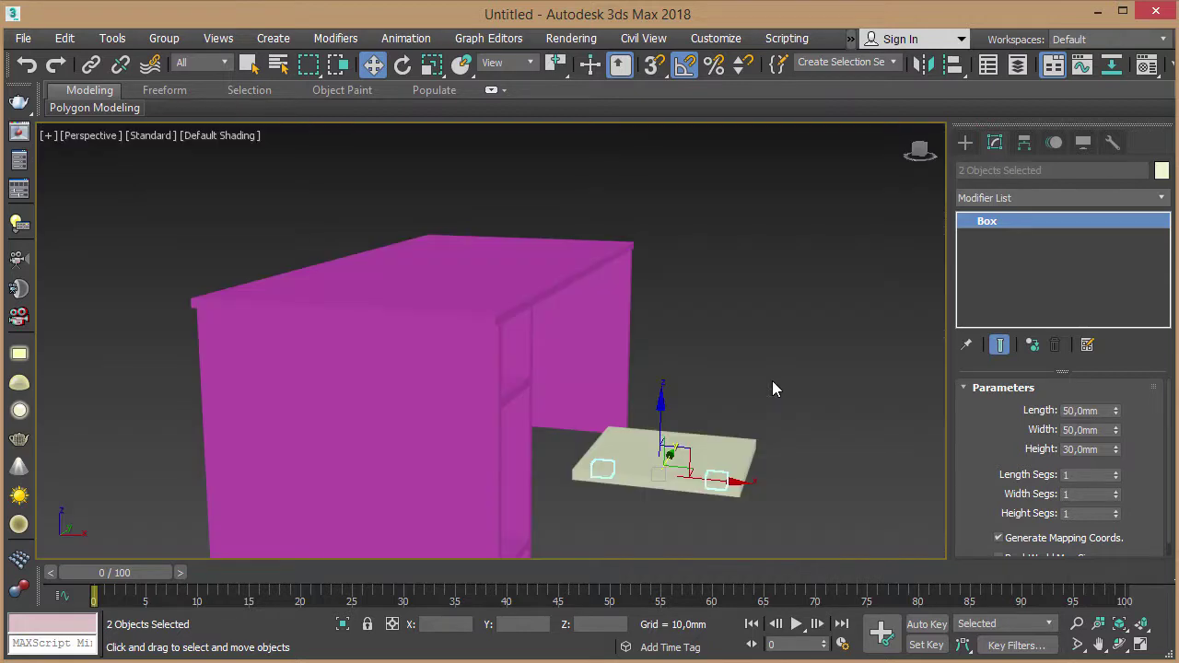
{"action": "mouse_move", "coordinate": [768, 380]}
{"action": "middle_mouse_down", "text": "alt"}
{"action": "mouse_move", "coordinate": [754, 346]}
{"action": "mouse_move", "coordinate": [848, 458]}
{"action": "middle_mouse_up", "text": "alt"}
{"action": "key", "text": "F4"}
{"action": "left_click", "coordinate": [848, 458]}
{"action": "key", "text": "F4"}
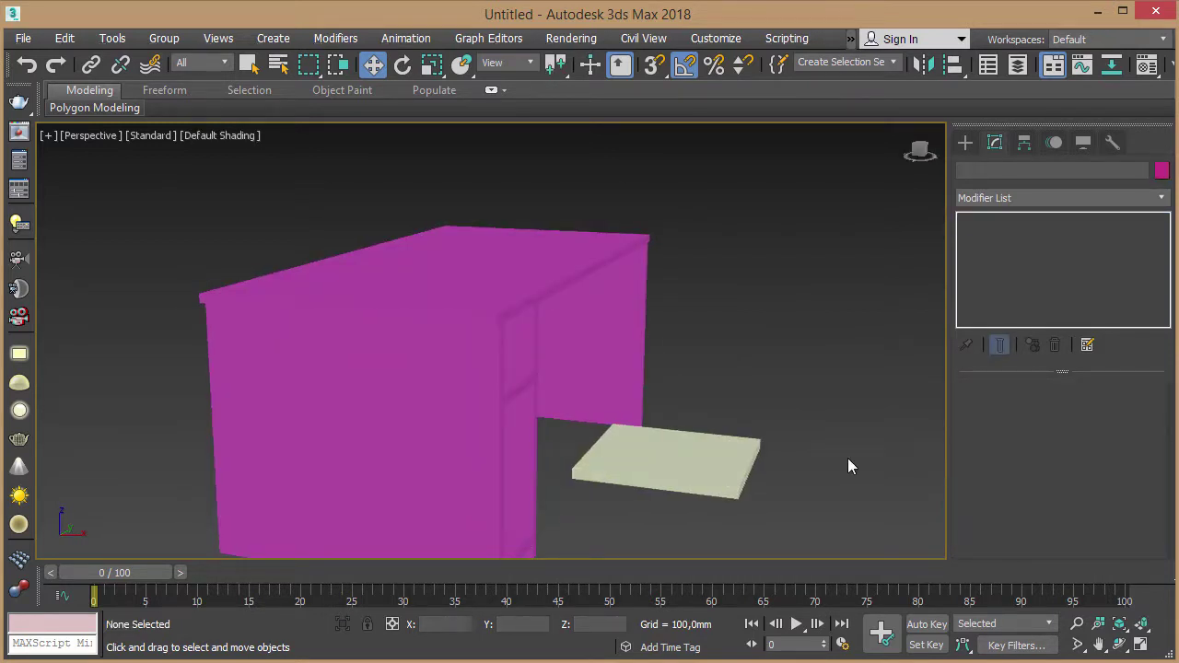
{"action": "key", "text": "F4"}
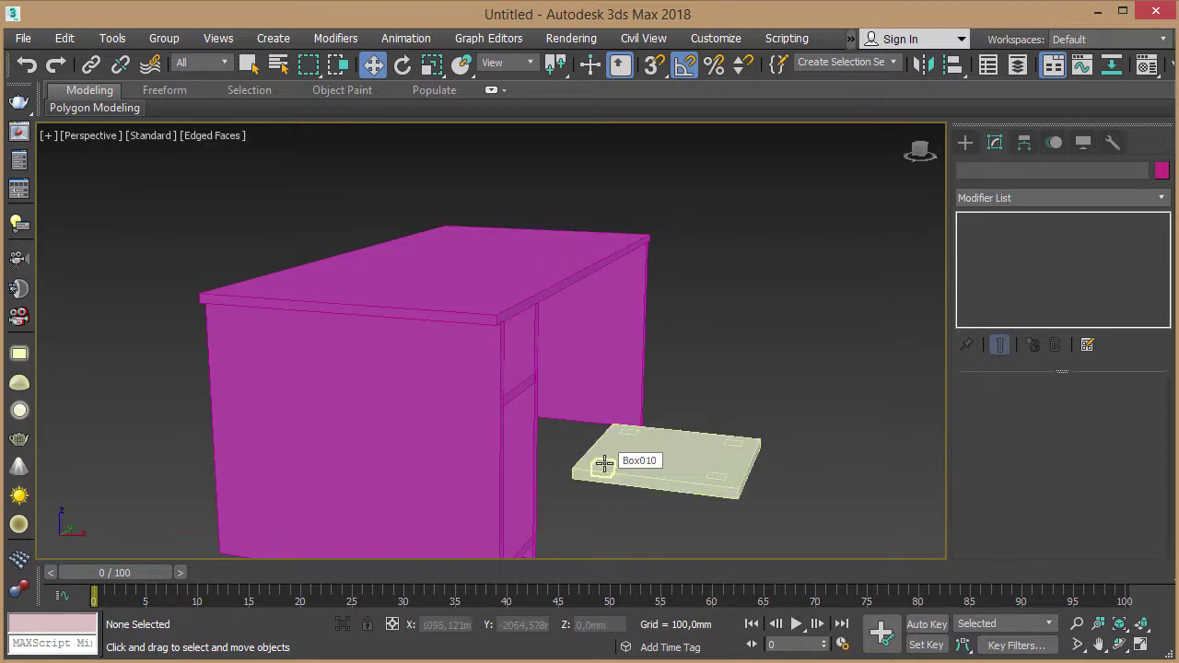
- Stretch Box010's height to -318,9 mm, turning all four instanced blocks into legs
{"action": "left_click", "coordinate": [604, 465]}
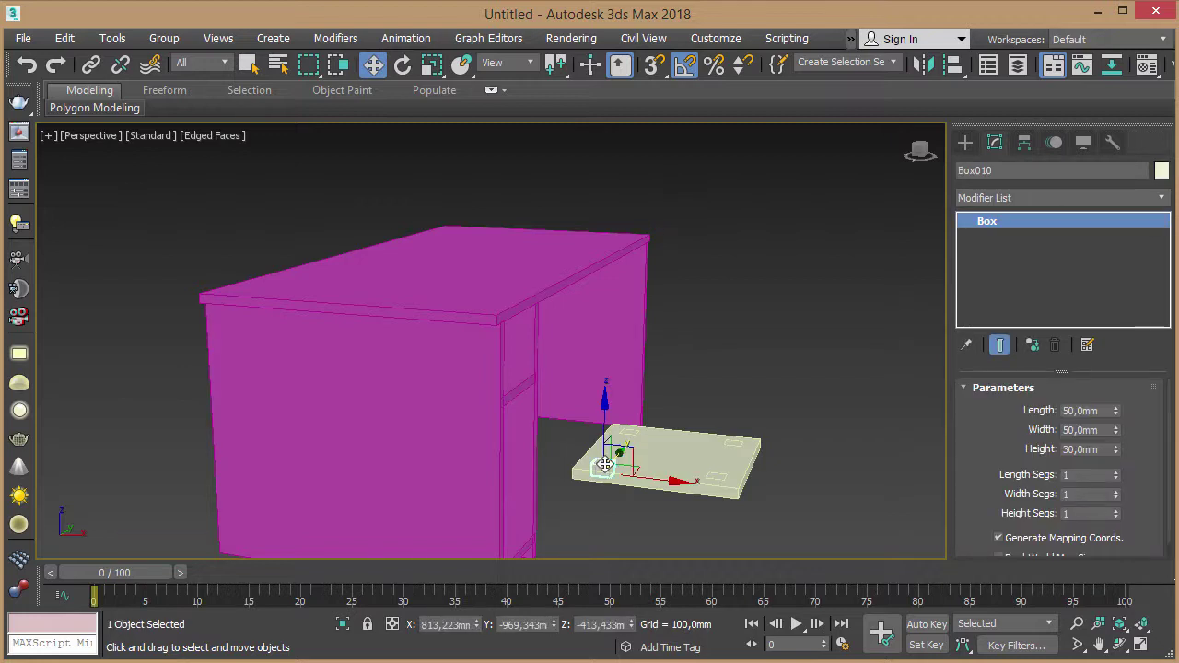
{"action": "key", "text": "q"}
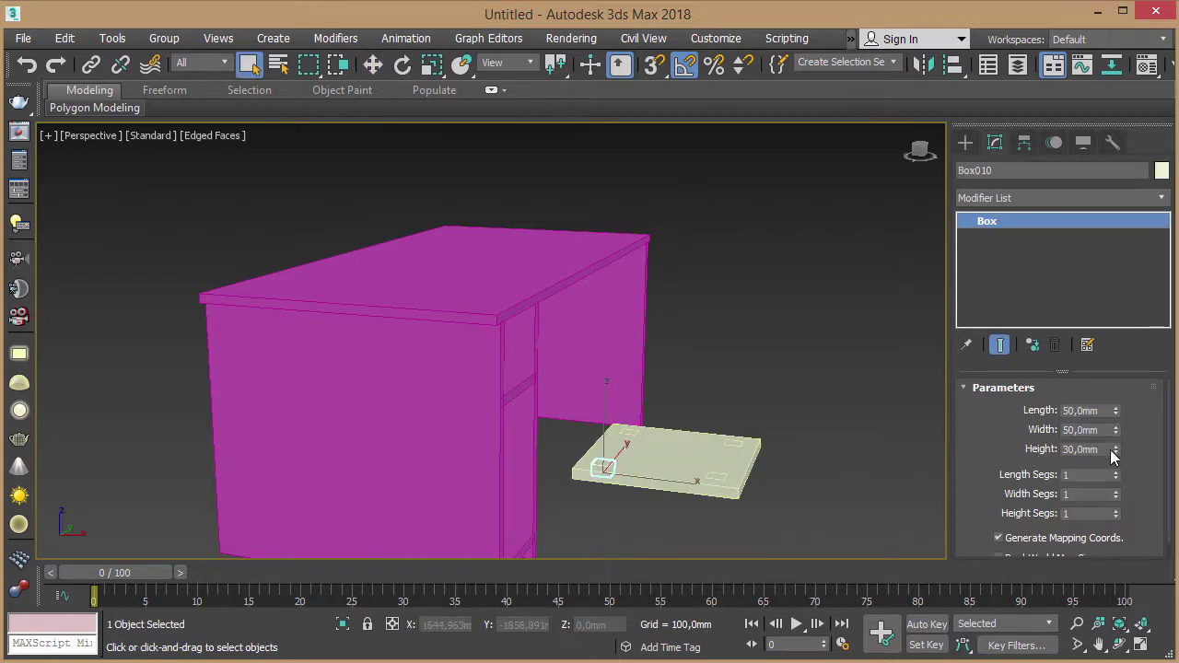
{"action": "left_click_drag", "start_coordinate": [1118, 448], "coordinate": [1126, 662]}
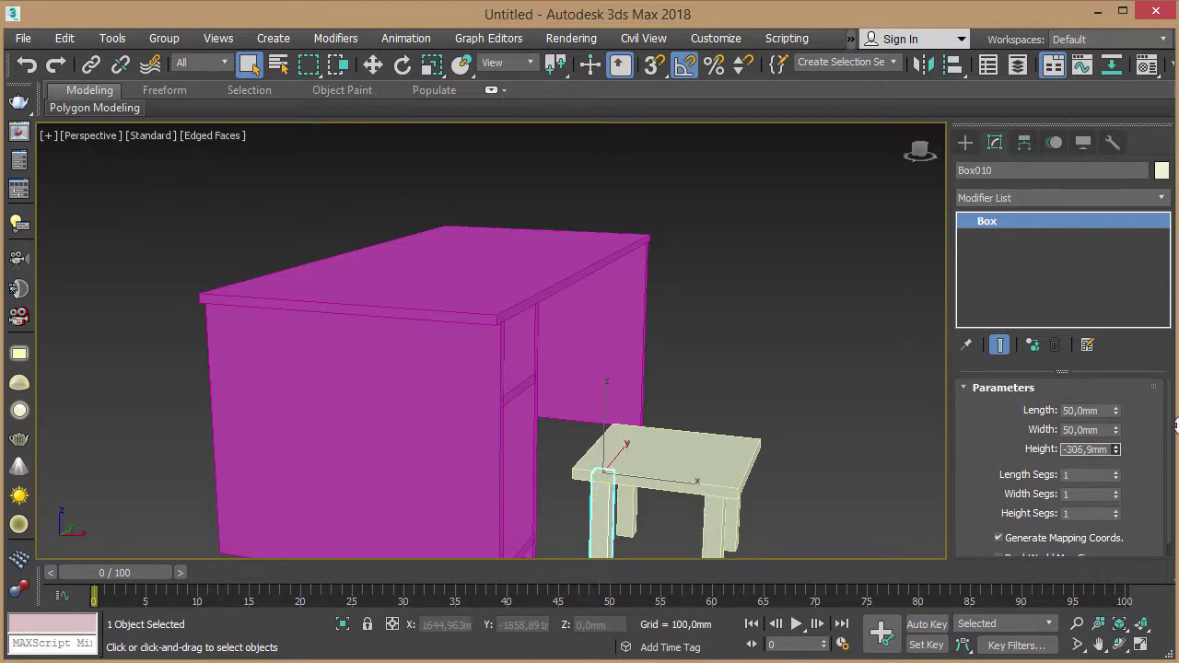
{"action": "middle_click_drag", "start_coordinate": [785, 373], "coordinate": [769, 214]}
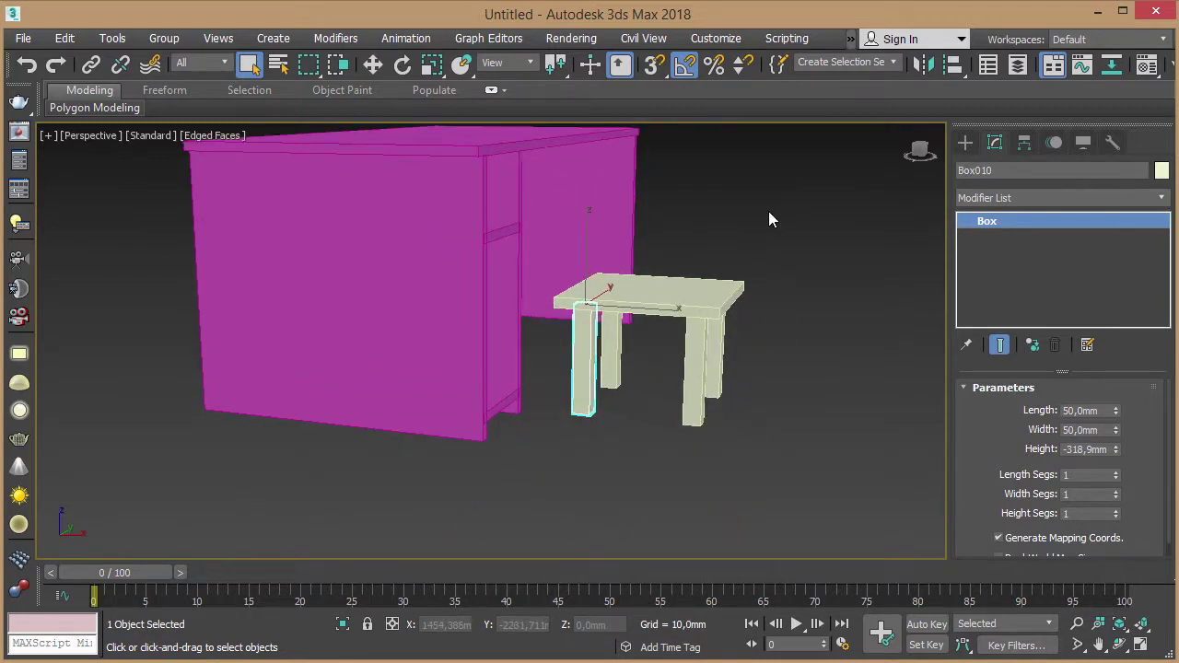
- In the Left view, set the leg box's height to -450 mm, lengthening all four legs
{"action": "key", "text": "l"}
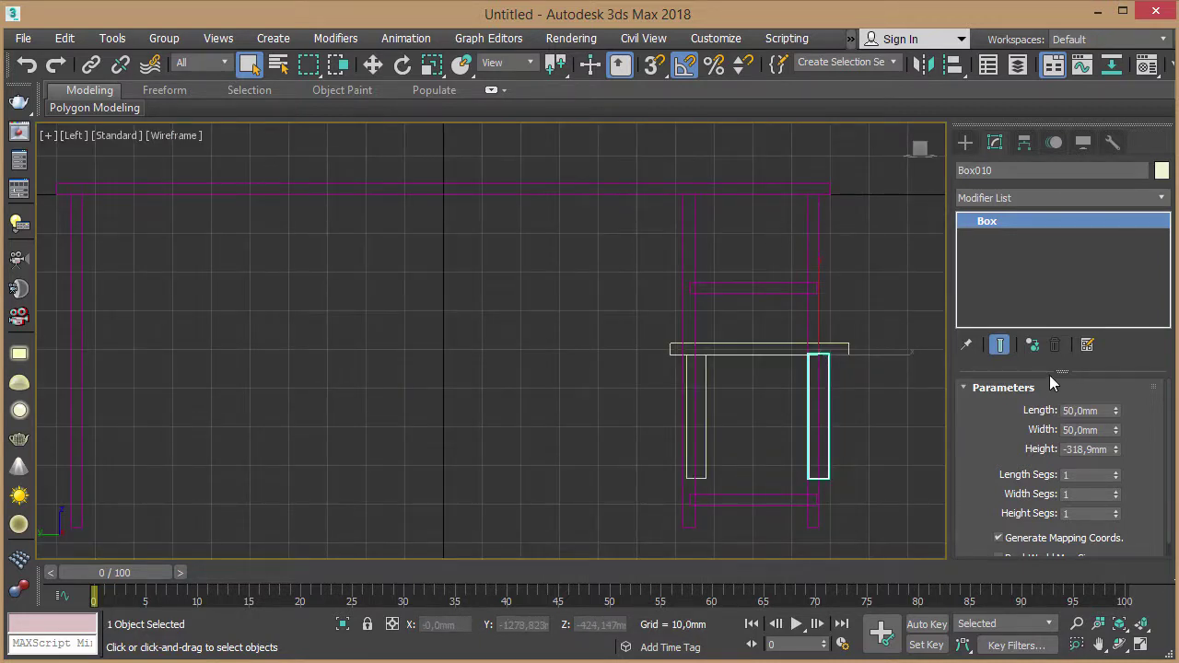
{"action": "left_click_drag", "start_coordinate": [1118, 449], "coordinate": [1137, 482]}
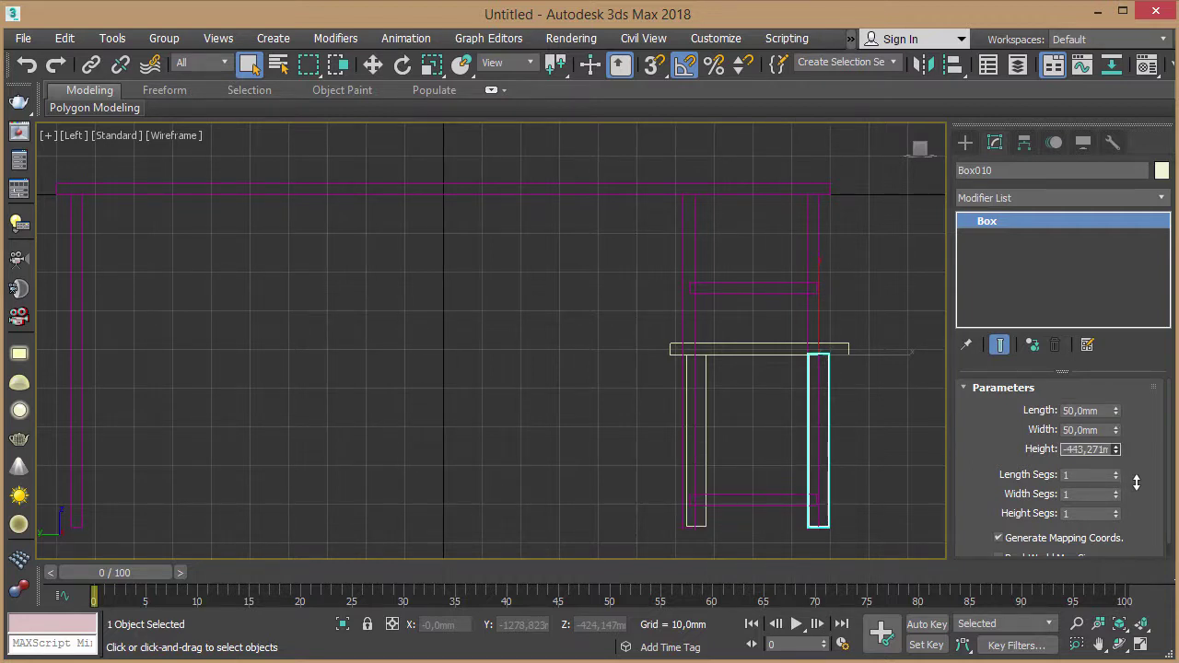
{"action": "left_click_drag", "start_coordinate": [1137, 482], "coordinate": [1140, 480]}
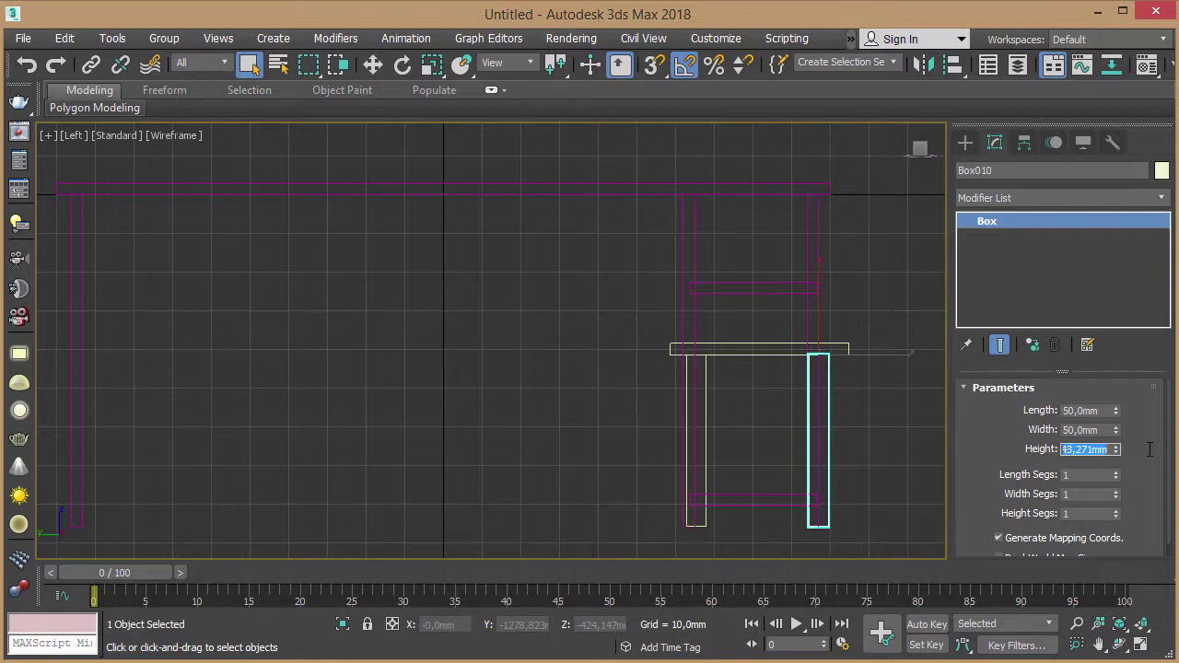
{"action": "type", "text": "-450"}
{"action": "key", "text": "Return"}
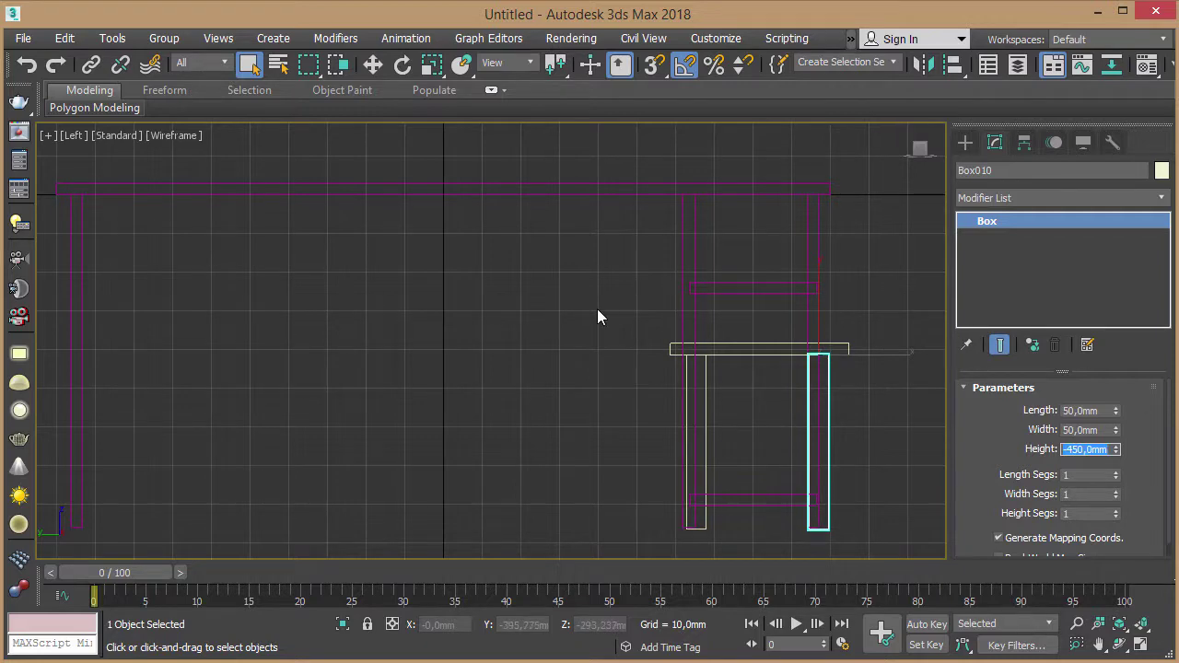
{"action": "middle_click_drag", "start_coordinate": [597, 308], "coordinate": [593, 308]}
{"action": "key", "text": "p"}
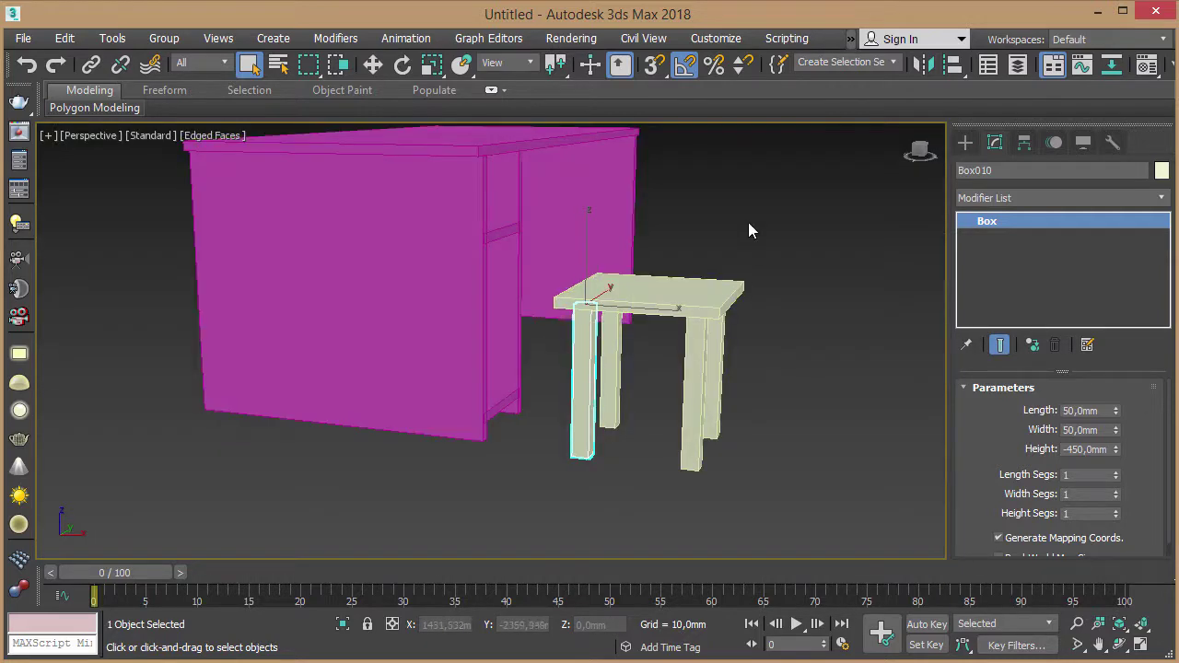
{"action": "mouse_move", "coordinate": [748, 222]}
{"action": "middle_mouse_down", "text": "alt"}
{"action": "mouse_move", "coordinate": [694, 252]}
{"action": "mouse_move", "coordinate": [605, 163]}
{"action": "mouse_move", "coordinate": [751, 243]}
{"action": "mouse_move", "coordinate": [767, 232]}
{"action": "middle_mouse_up", "text": "alt"}
{"action": "scroll", "coordinate": [663, 249], "scroll_direction": "up", "scroll_amount": 3}
{"action": "middle_click_drag", "start_coordinate": [627, 331], "coordinate": [637, 336], "text": "alt"}
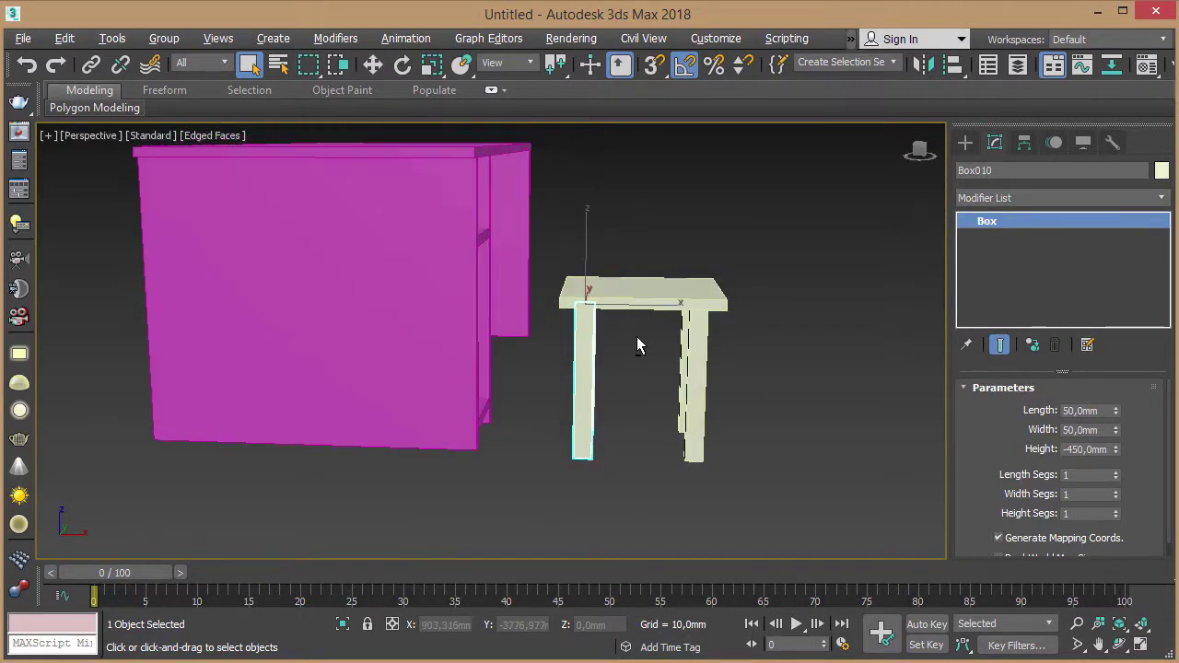
{"action": "left_click_drag", "start_coordinate": [537, 496], "coordinate": [793, 223]}
{"action": "key", "text": "w"}
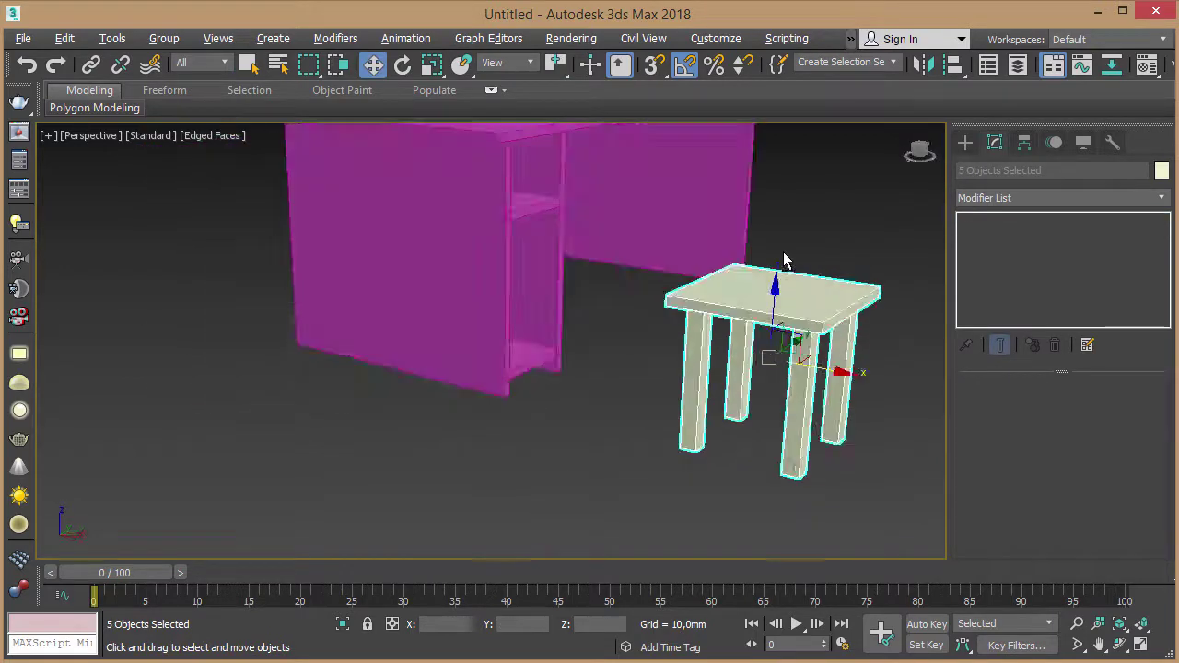
{"action": "middle_click_drag", "start_coordinate": [882, 295], "coordinate": [830, 266], "text": "alt"}
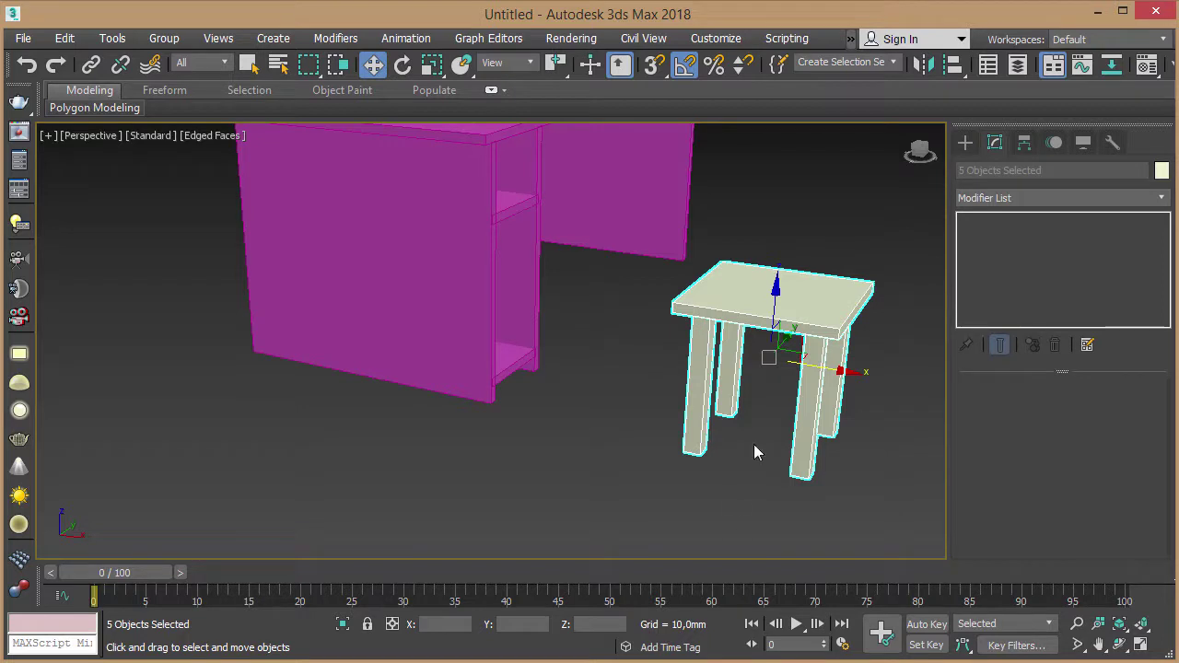
{"action": "middle_click_drag", "start_coordinate": [754, 444], "coordinate": [713, 514], "text": "alt"}
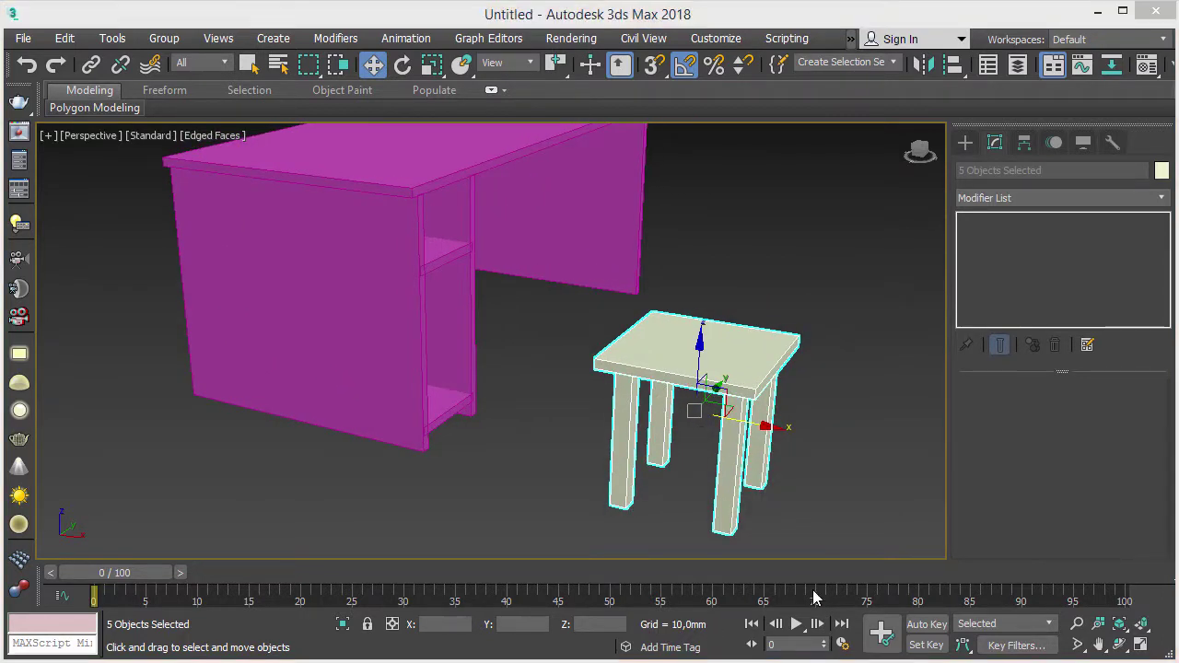
{"action": "left_click", "coordinate": [837, 479]}
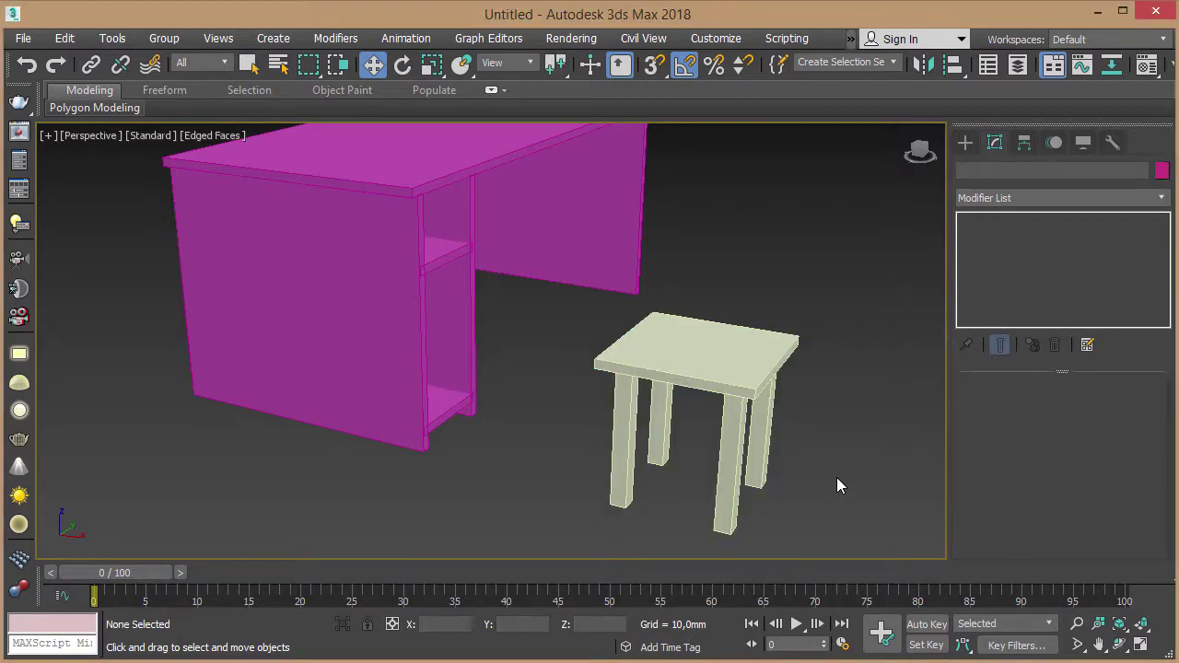
{"action": "left_click", "coordinate": [732, 453]}
{"action": "mouse_move", "coordinate": [793, 436]}
{"action": "middle_mouse_down", "text": "alt"}
{"action": "mouse_move", "coordinate": [873, 333]}
{"action": "mouse_move", "coordinate": [830, 452]}
{"action": "middle_mouse_up", "text": "alt"}
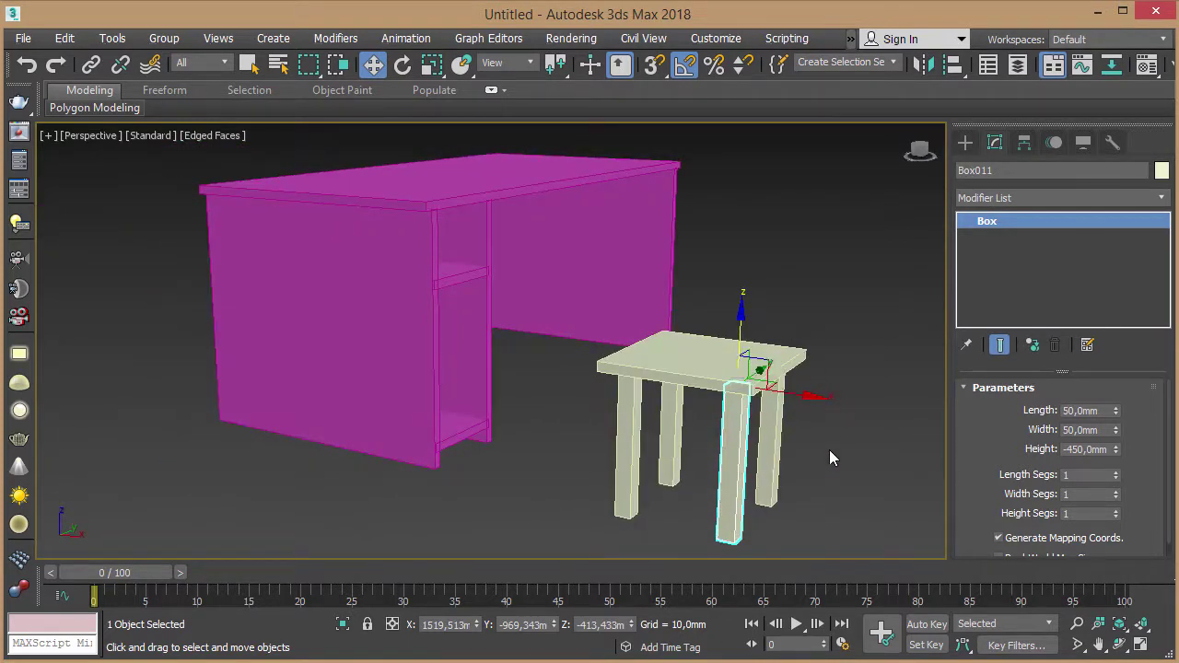
- Copy the two right-hand legs upward above the seat's back edge as chair-back uprights
{"action": "left_click", "coordinate": [774, 459], "text": "ctrl"}
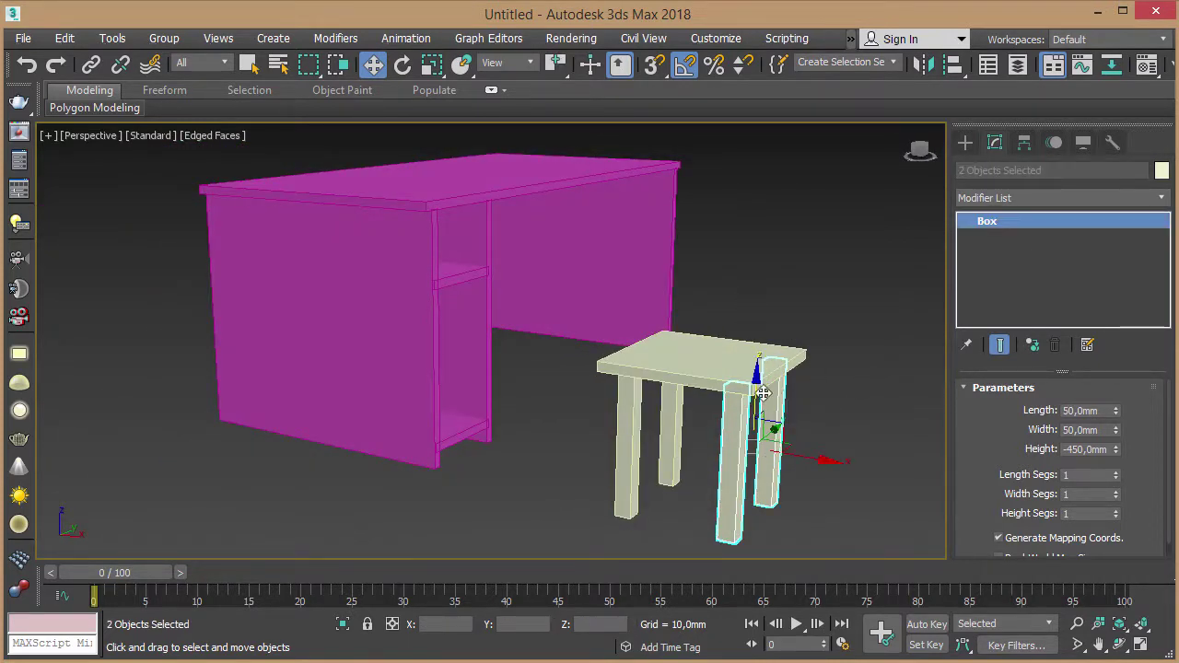
{"action": "left_click_drag", "start_coordinate": [764, 394], "coordinate": [761, 223]}
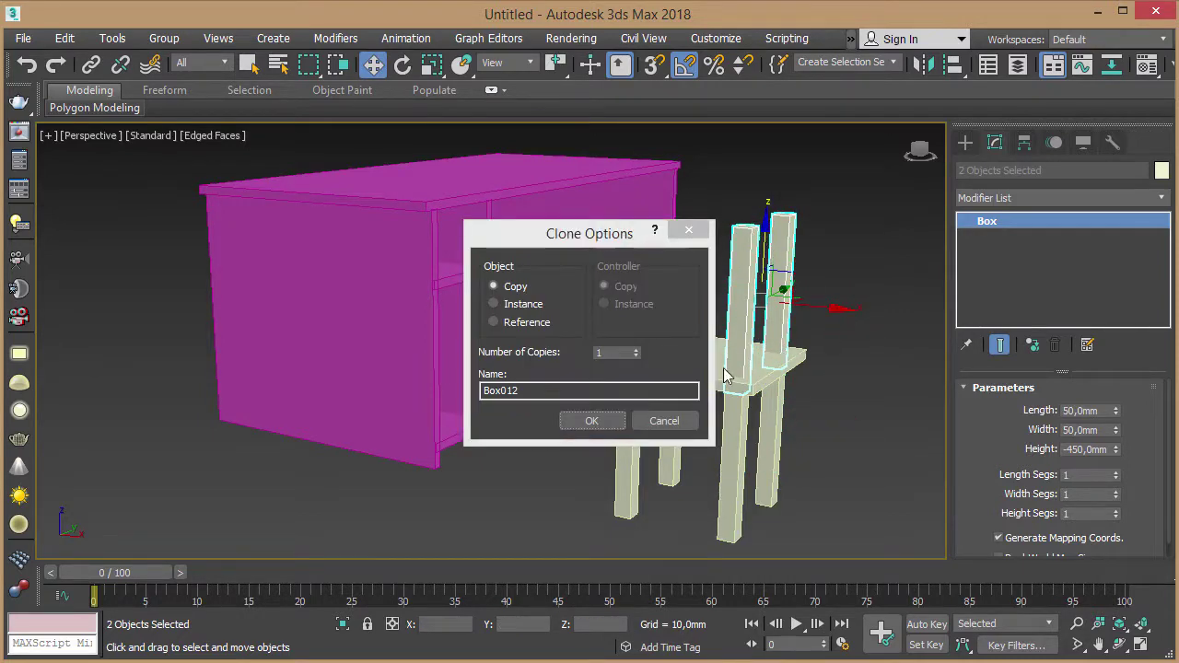
{"action": "left_click", "coordinate": [591, 420]}
{"action": "mouse_move", "coordinate": [608, 415]}
{"action": "middle_mouse_down", "text": "alt"}
{"action": "mouse_move", "coordinate": [854, 365]}
{"action": "mouse_move", "coordinate": [788, 373]}
{"action": "mouse_move", "coordinate": [795, 382]}
{"action": "mouse_move", "coordinate": [1058, 368]}
{"action": "mouse_move", "coordinate": [869, 270]}
{"action": "middle_mouse_up", "text": "alt"}
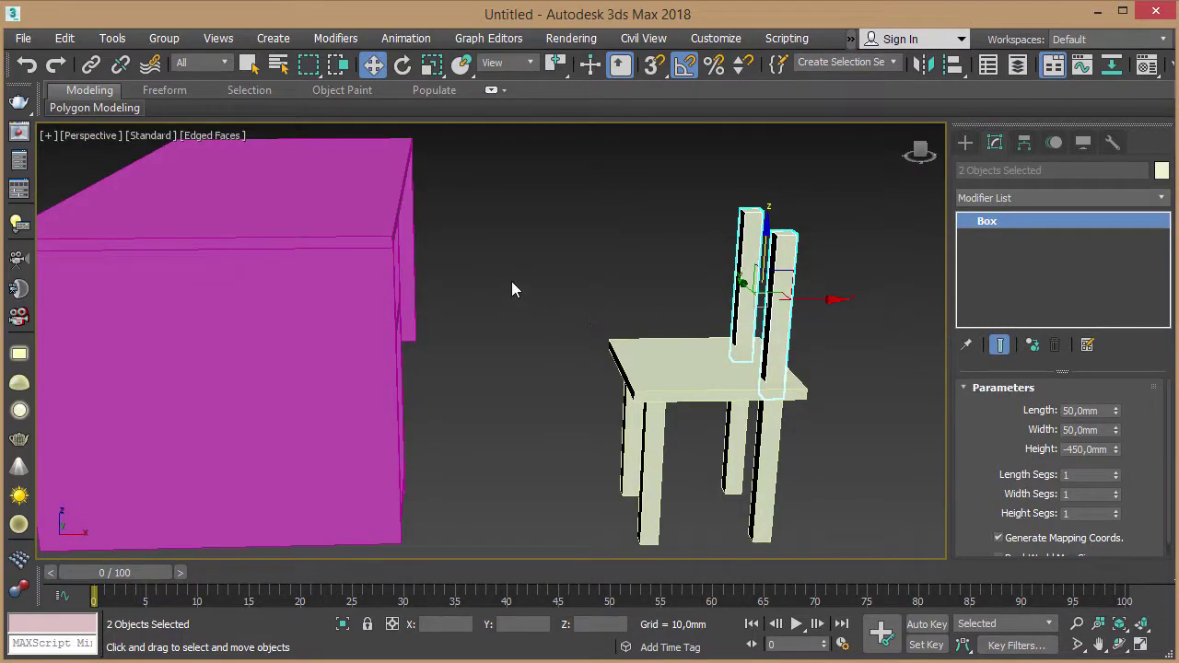
- Set angle snap to 15° and tilt the two chair-back uprights backwards
{"action": "left_click", "coordinate": [403, 64]}
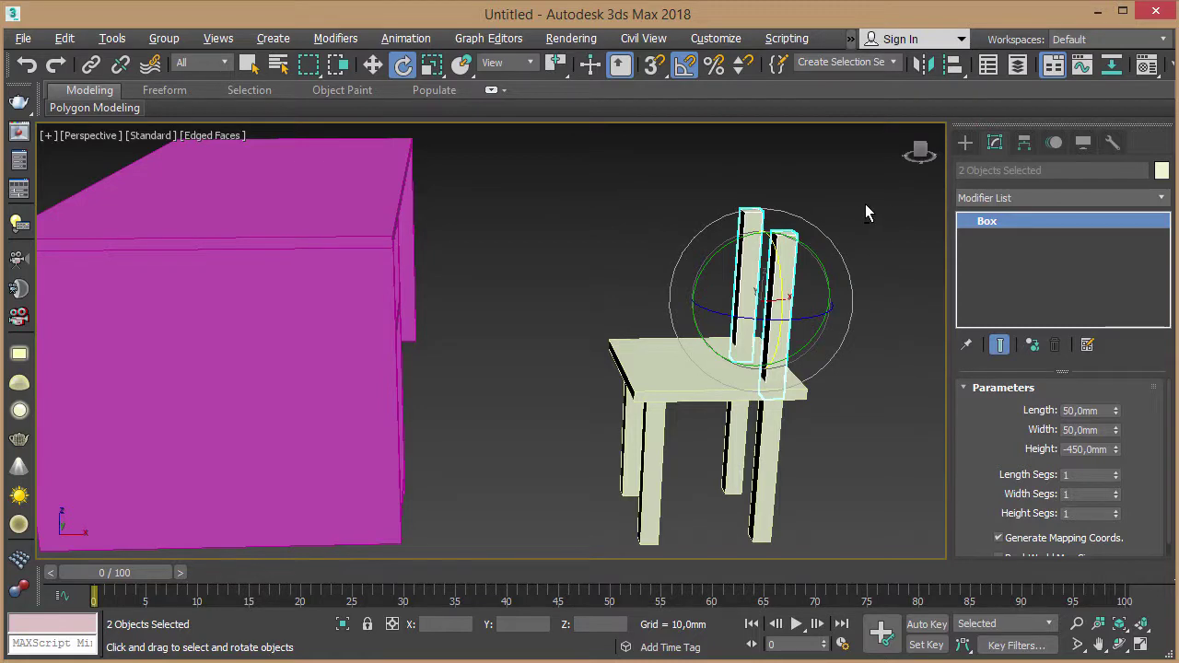
{"action": "mouse_move", "coordinate": [865, 203]}
{"action": "middle_mouse_down", "text": "alt"}
{"action": "mouse_move", "coordinate": [849, 207]}
{"action": "mouse_move", "coordinate": [904, 197]}
{"action": "mouse_move", "coordinate": [684, 78]}
{"action": "middle_mouse_up", "text": "alt"}
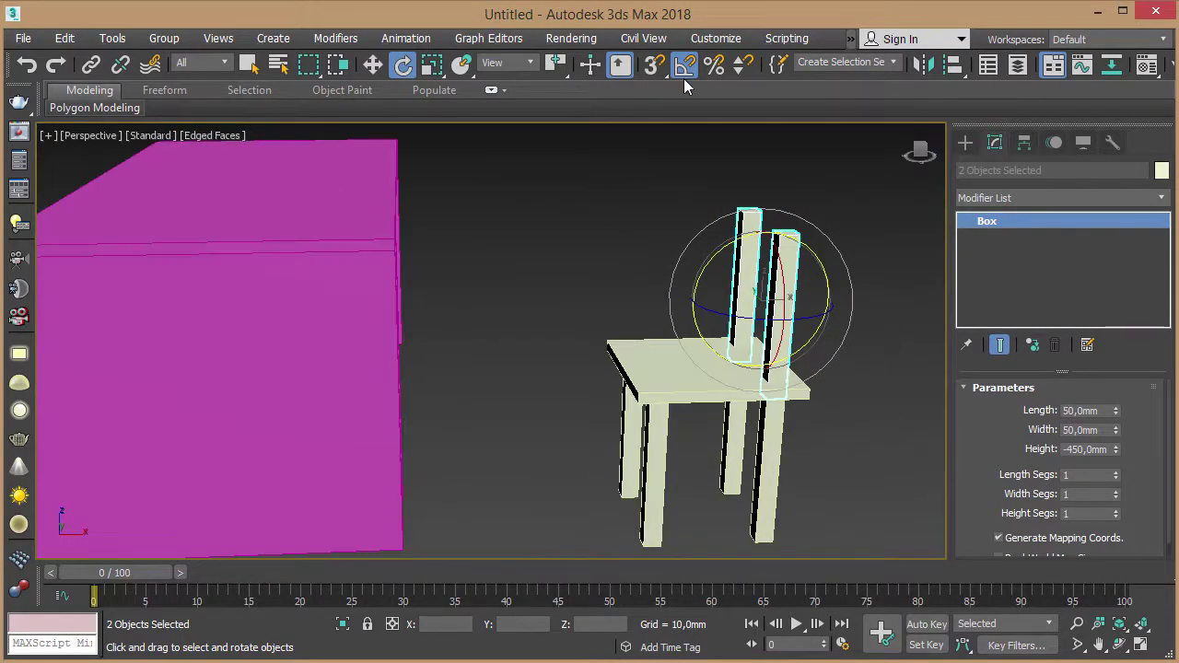
{"action": "right_click", "coordinate": [685, 72]}
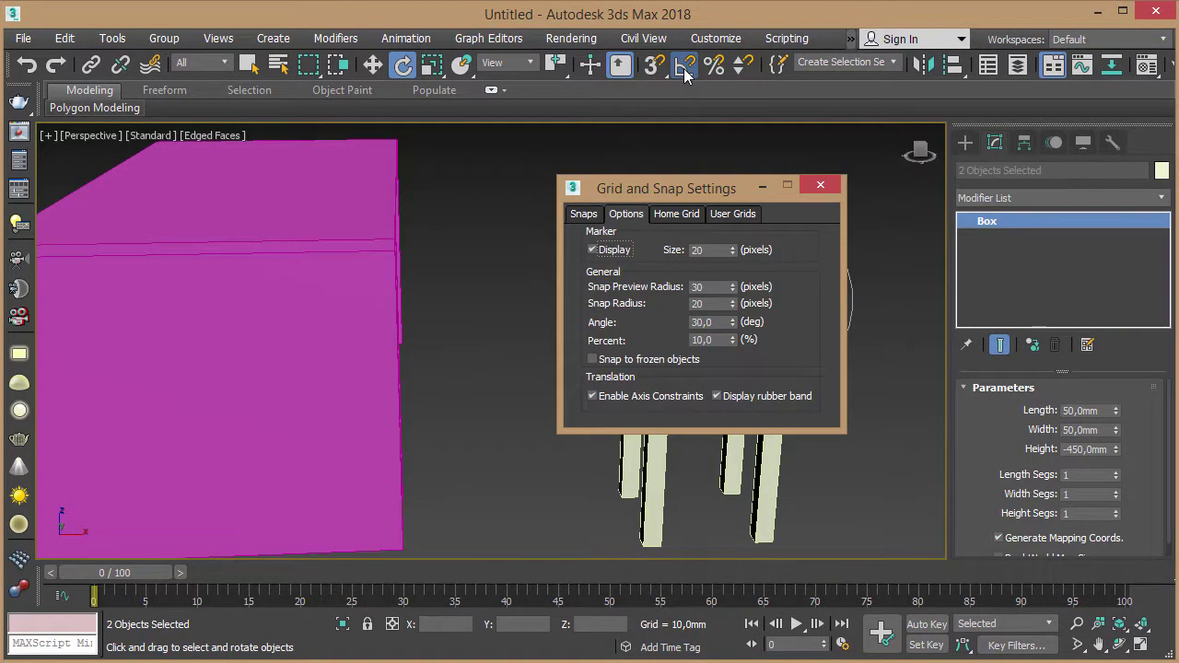
{"action": "left_click", "coordinate": [686, 66]}
{"action": "double_click", "coordinate": [701, 321]}
{"action": "type", "text": "15"}
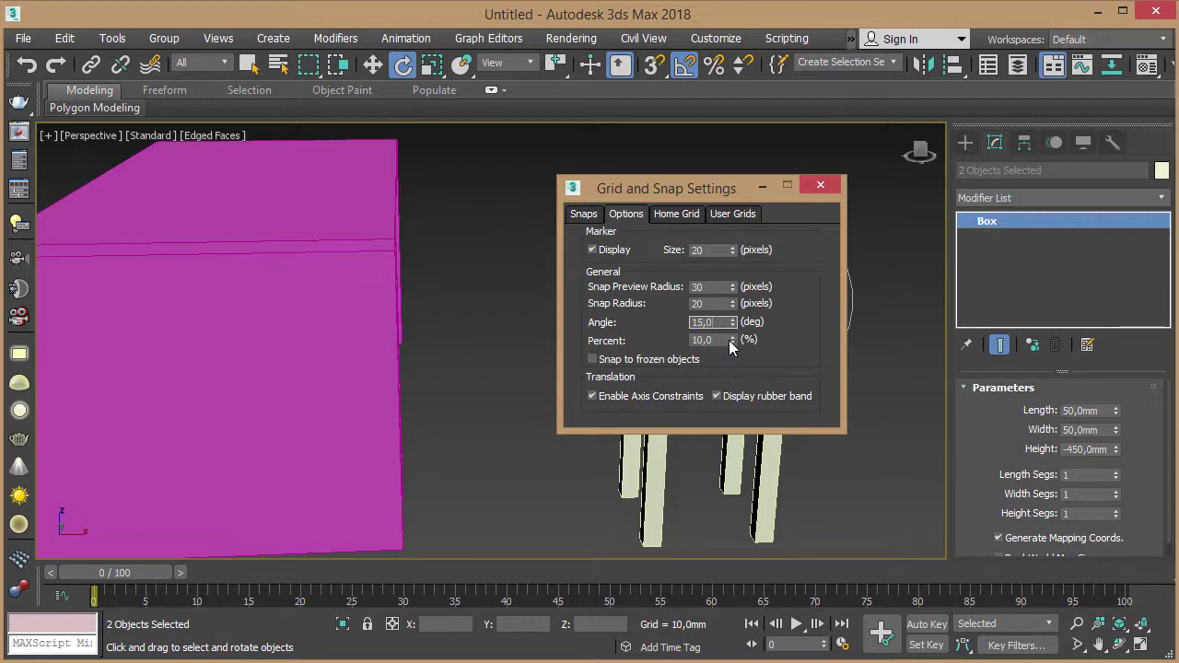
{"action": "left_click", "coordinate": [821, 187]}
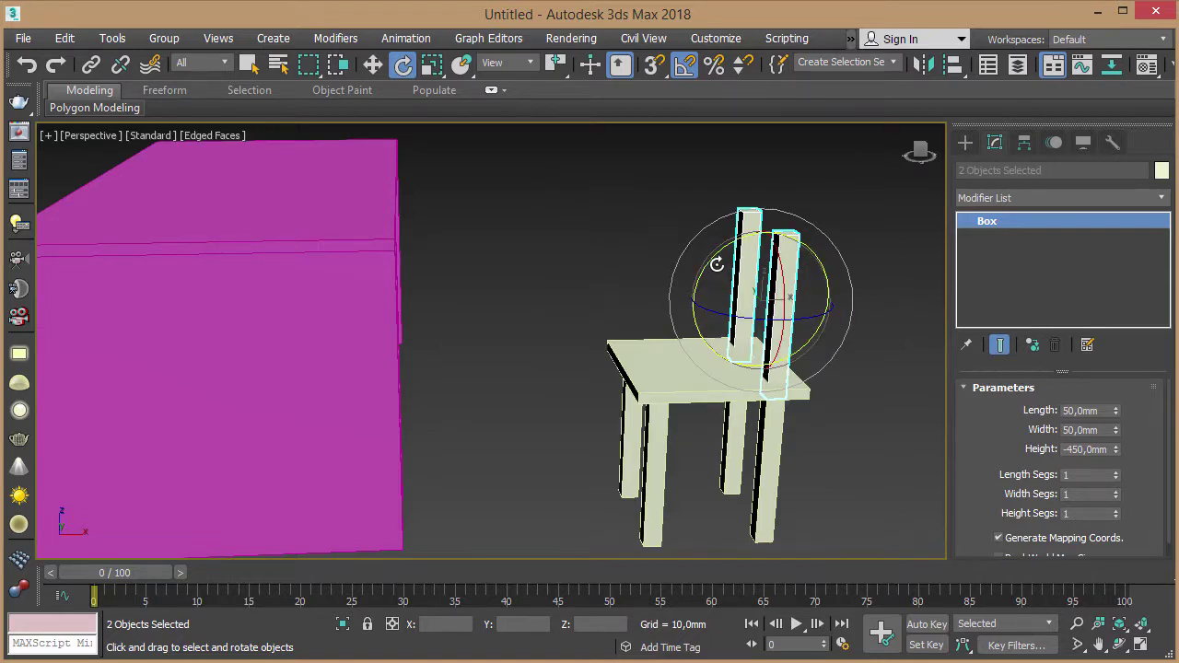
{"action": "left_click_drag", "start_coordinate": [709, 265], "coordinate": [815, 231]}
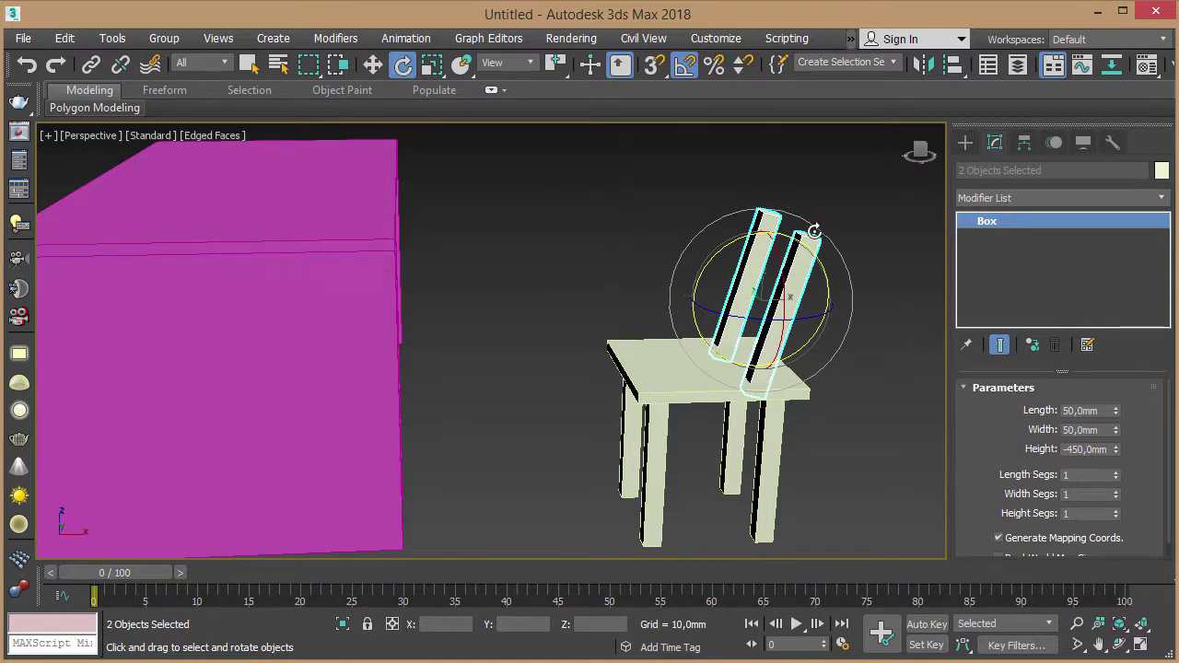
{"action": "mouse_move", "coordinate": [816, 231]}
{"action": "middle_mouse_down", "text": "alt"}
{"action": "mouse_move", "coordinate": [780, 223]}
{"action": "mouse_move", "coordinate": [820, 399]}
{"action": "middle_mouse_up", "text": "alt"}
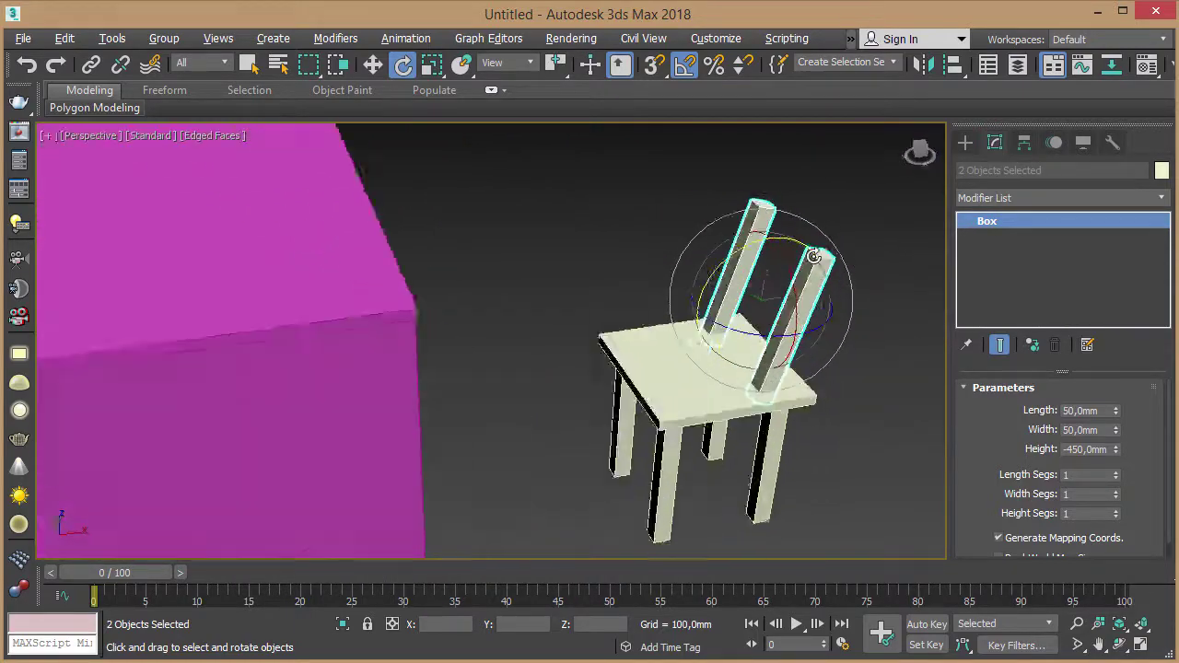
- Slide the tilted uprights along X to the seat's back edge
{"action": "key", "text": "w"}
{"action": "middle_click_drag", "start_coordinate": [880, 337], "coordinate": [821, 297], "text": "alt"}
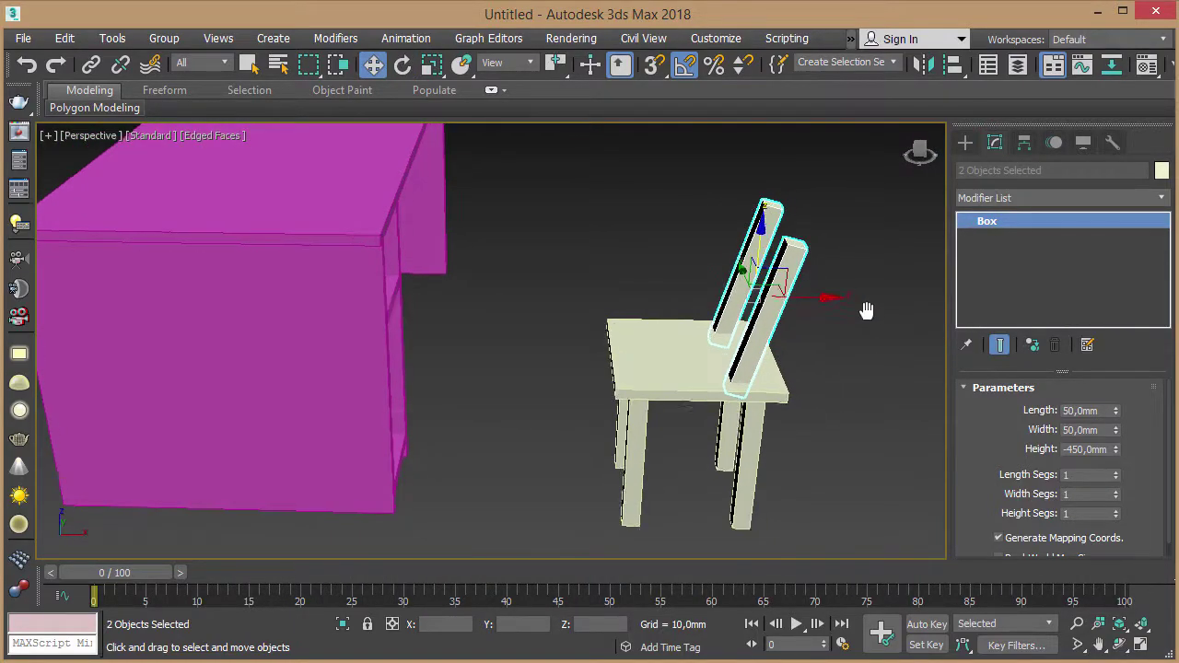
{"action": "left_click_drag", "start_coordinate": [821, 295], "coordinate": [853, 295]}
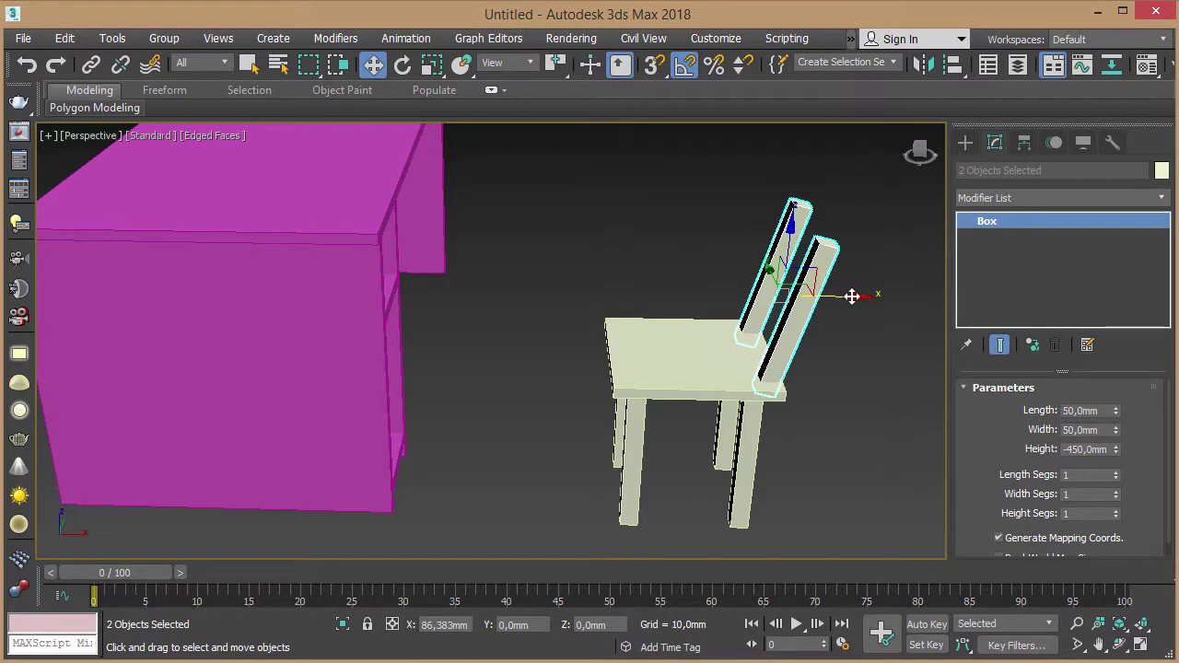
- Narrow the uprights' width to 25 mm, then to 15 mm
{"action": "mouse_move", "coordinate": [852, 295]}
{"action": "middle_mouse_down", "text": "alt"}
{"action": "mouse_move", "coordinate": [755, 357]}
{"action": "mouse_move", "coordinate": [832, 354]}
{"action": "middle_mouse_up", "text": "alt"}
{"action": "type", "text": "48"}
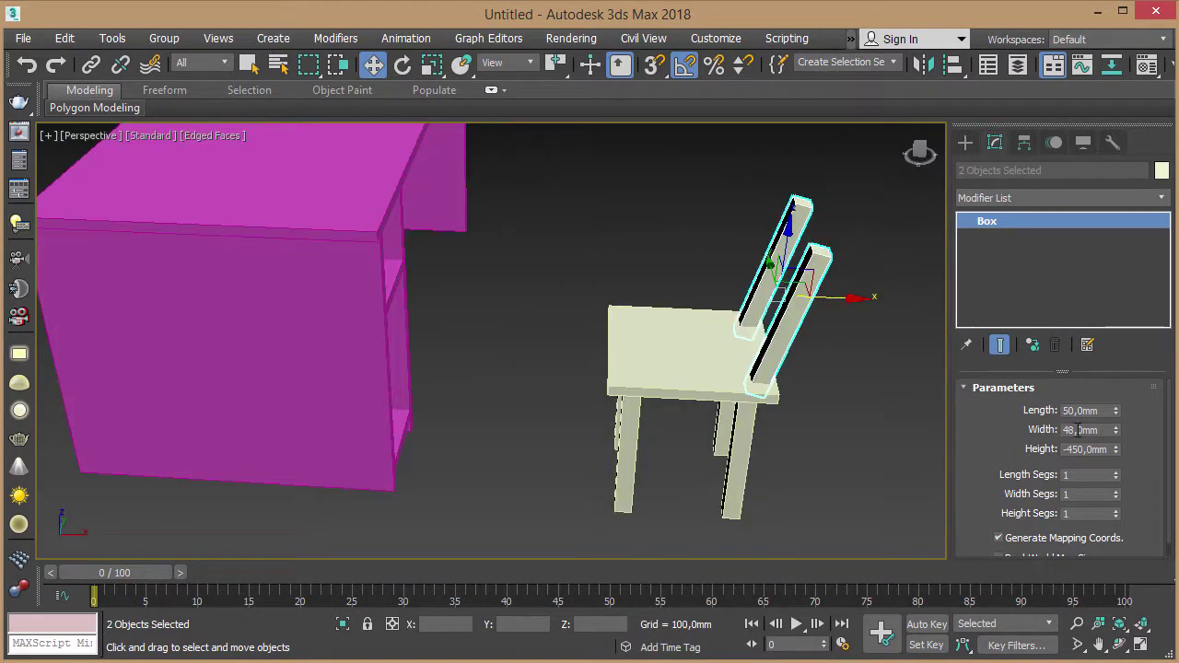
{"action": "type", "text": "25"}
{"action": "key", "text": "Return"}
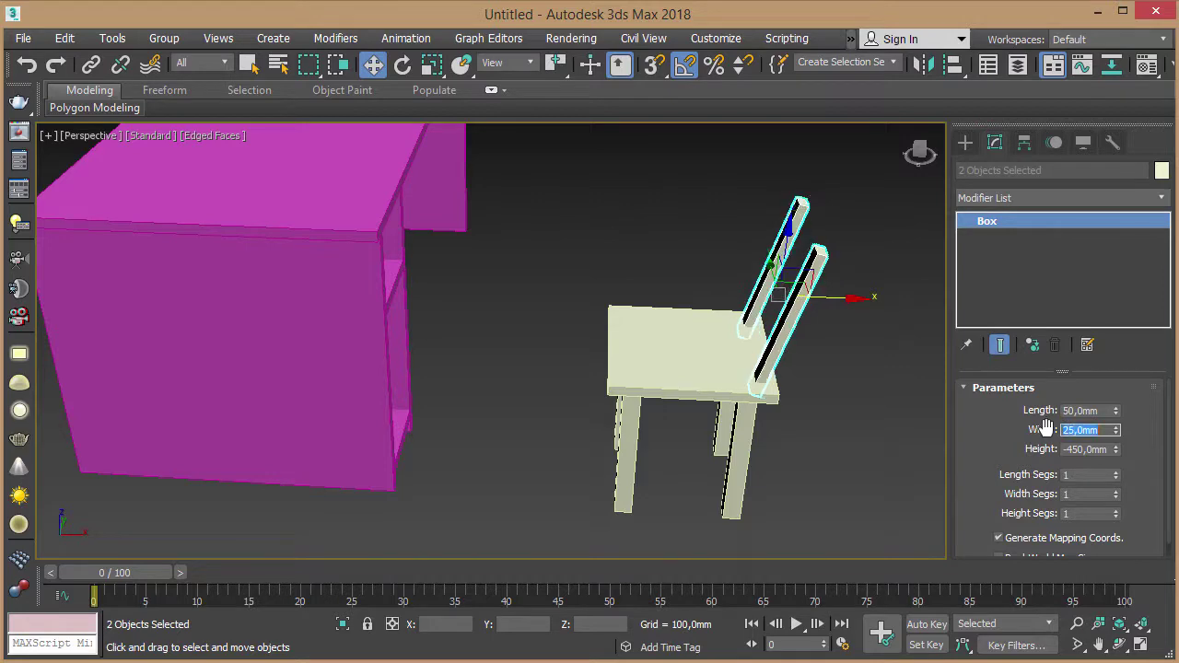
{"action": "mouse_move", "coordinate": [902, 364]}
{"action": "middle_mouse_down", "text": "alt"}
{"action": "mouse_move", "coordinate": [872, 344]}
{"action": "mouse_move", "coordinate": [797, 235]}
{"action": "mouse_move", "coordinate": [827, 224]}
{"action": "middle_mouse_up", "text": "alt"}
{"action": "scroll", "coordinate": [884, 354], "scroll_direction": "down", "scroll_amount": 3}
{"action": "key", "text": "q"}
{"action": "scroll", "coordinate": [850, 317], "scroll_direction": "up", "scroll_amount": 3}
{"action": "scroll", "coordinate": [797, 235], "scroll_direction": "up", "scroll_amount": 3}
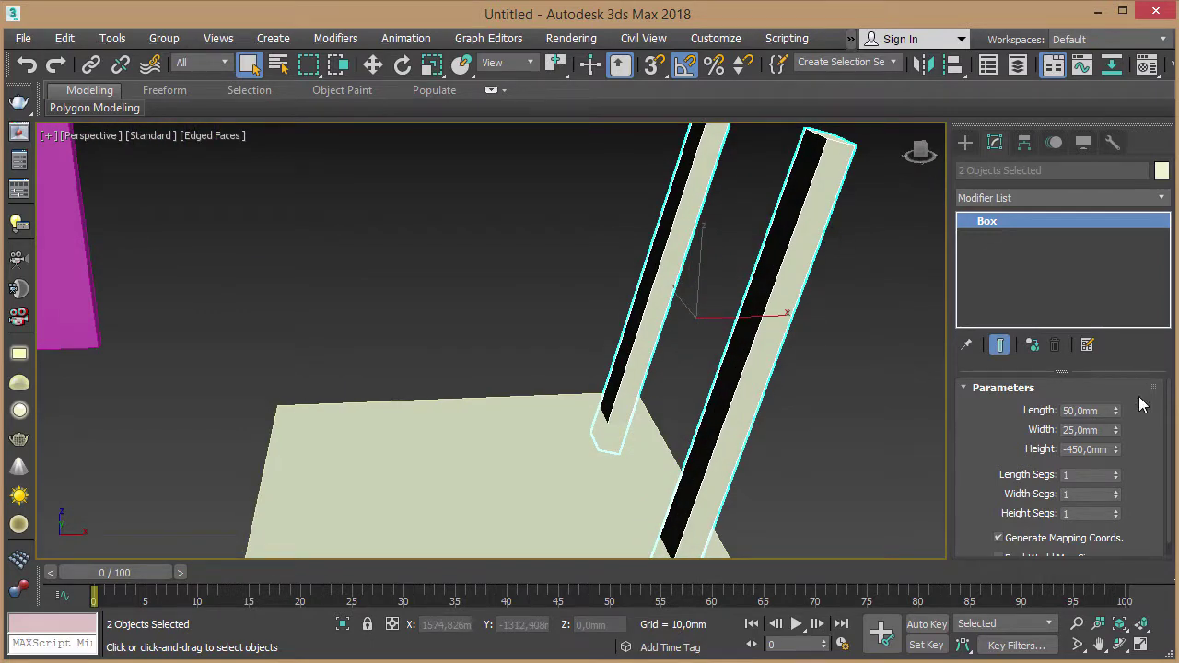
{"action": "left_click", "coordinate": [1065, 429]}
{"action": "key", "text": "Return"}
- Select only the left back board
{"action": "middle_click_drag", "start_coordinate": [772, 381], "coordinate": [1170, 350], "text": "alt"}
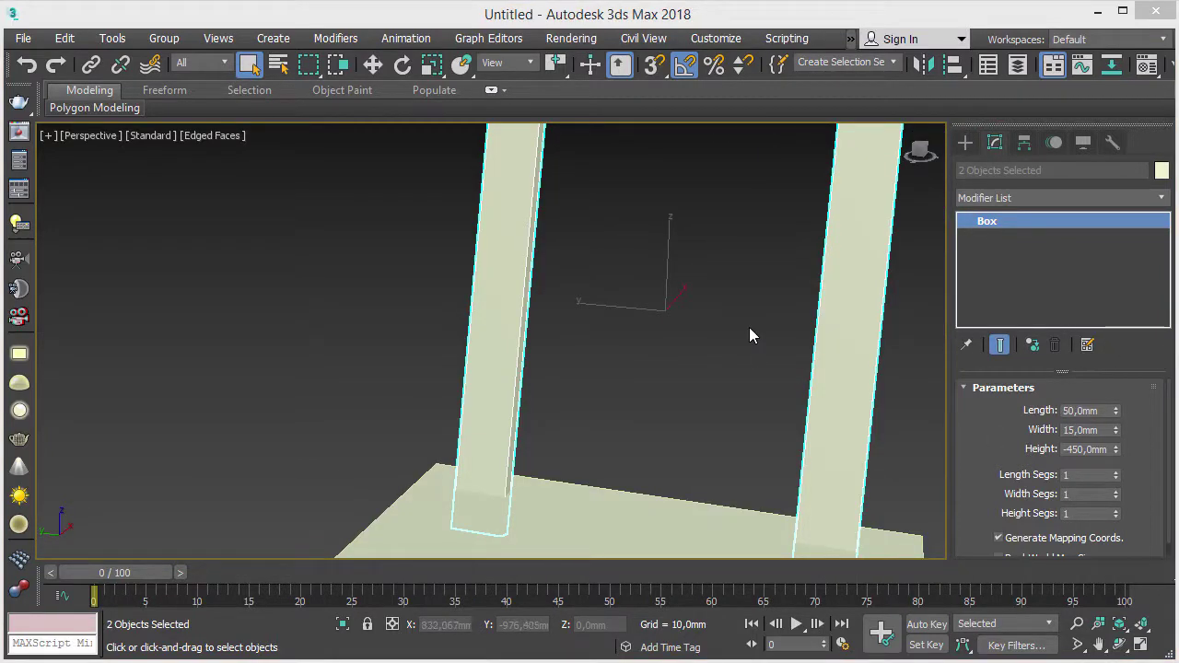
{"action": "mouse_move", "coordinate": [749, 335]}
{"action": "middle_mouse_down", "text": "alt"}
{"action": "mouse_move", "coordinate": [516, 308]}
{"action": "mouse_move", "coordinate": [805, 316]}
{"action": "middle_mouse_up", "text": "alt"}
{"action": "left_click", "coordinate": [446, 250]}
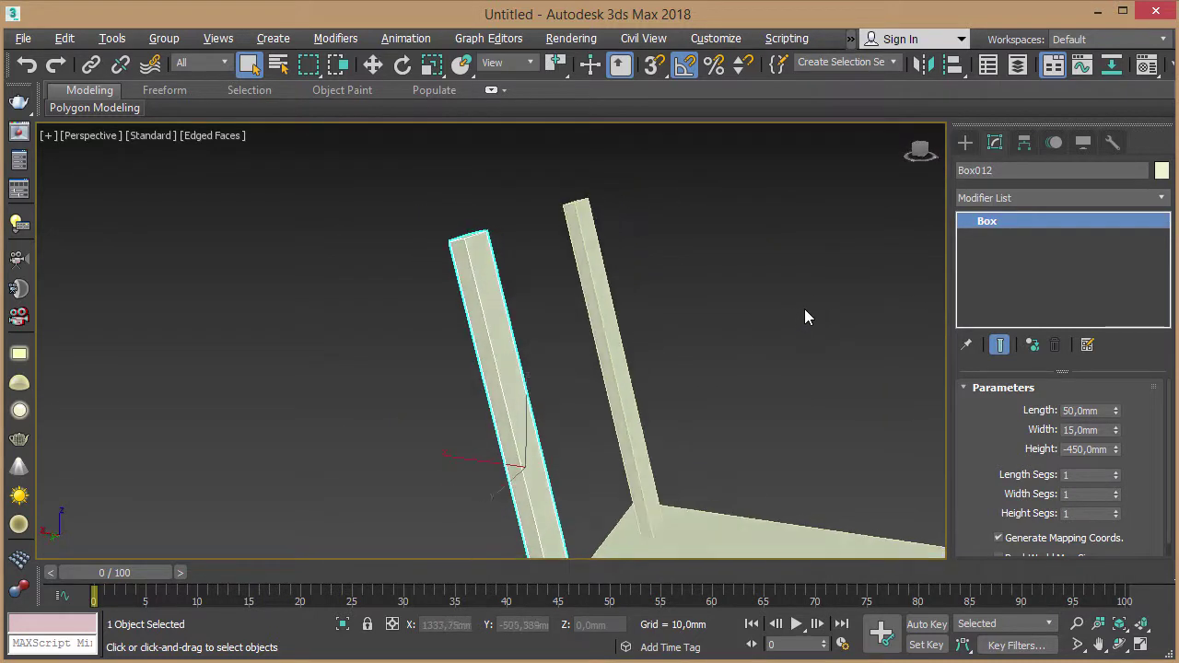
{"action": "mouse_move", "coordinate": [707, 359]}
{"action": "middle_mouse_down"}
{"action": "mouse_move", "coordinate": [760, 201]}
{"action": "mouse_move", "coordinate": [666, 324]}
{"action": "middle_mouse_up"}
{"action": "scroll", "coordinate": [731, 221], "scroll_direction": "down", "scroll_amount": 2}
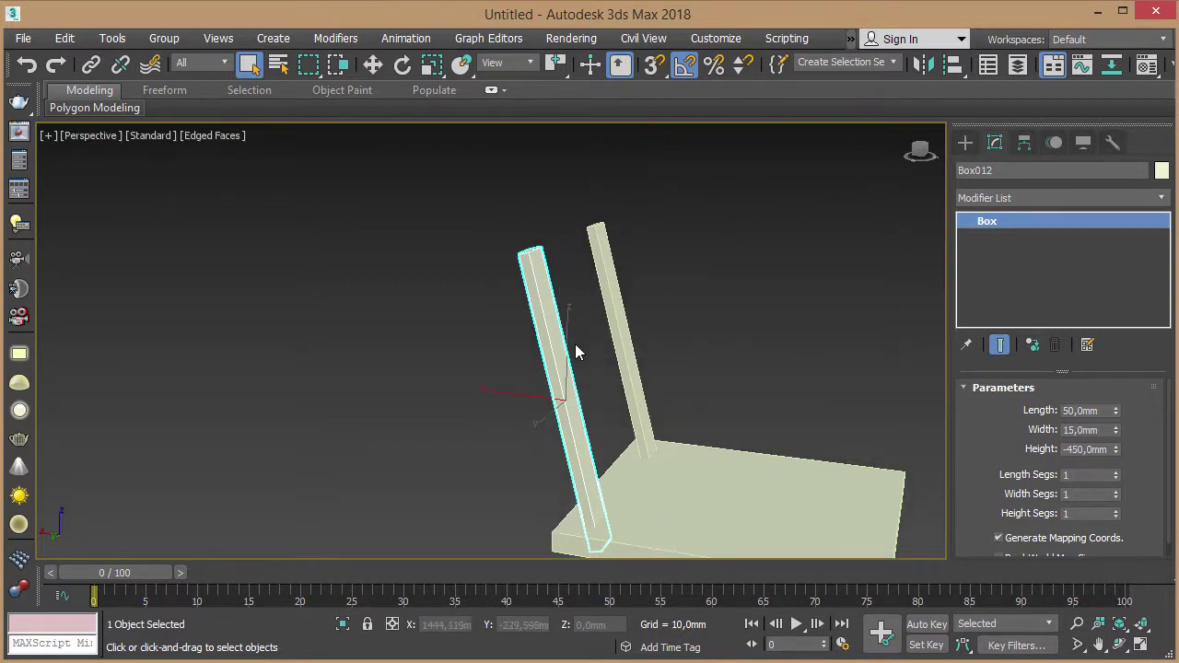
- Try rotating a copy of the board horizontal, then undo it
{"action": "key", "text": "w"}
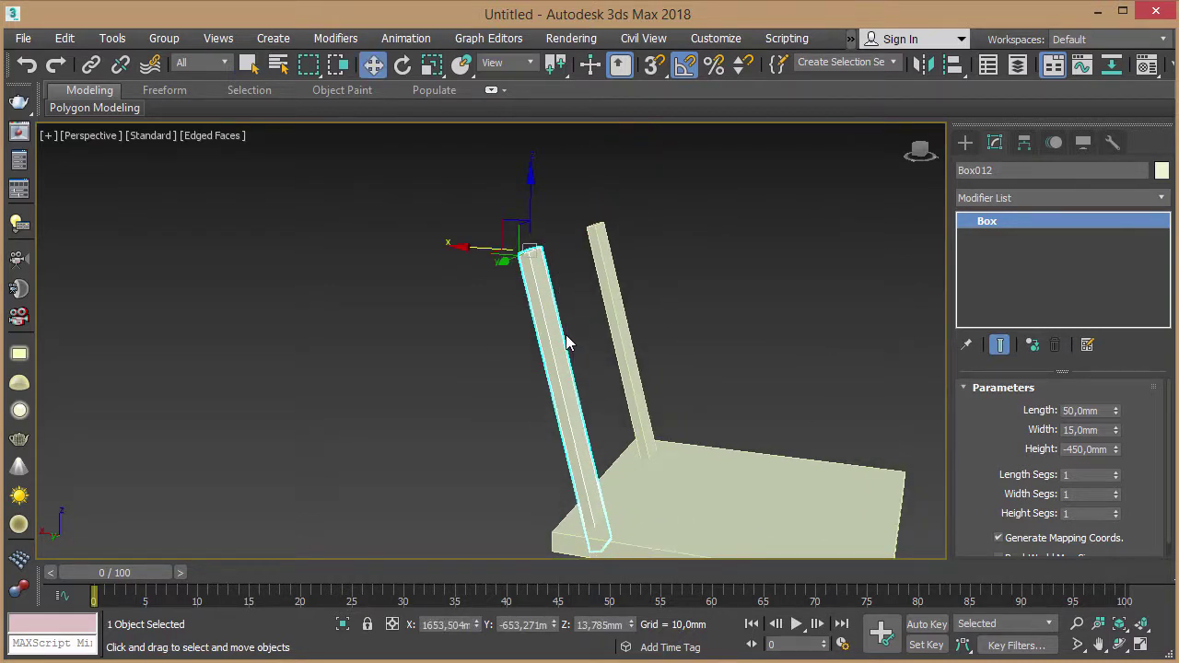
{"action": "key", "text": "e"}
{"action": "middle_click_drag", "start_coordinate": [632, 336], "coordinate": [633, 312], "text": "alt"}
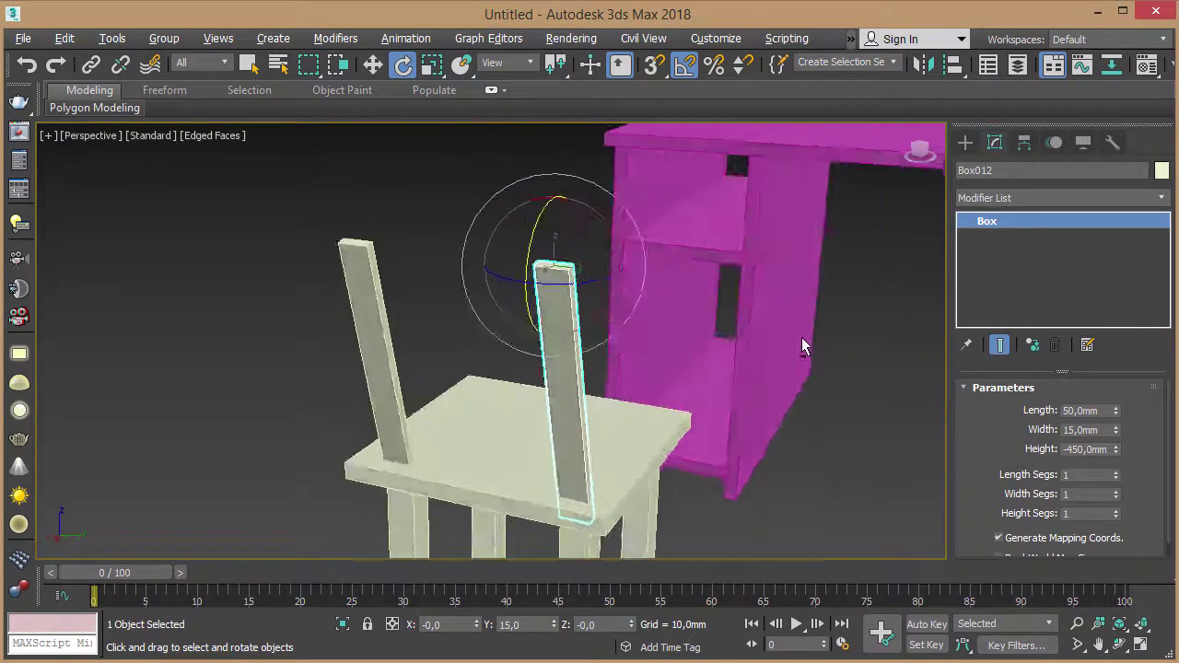
{"action": "left_click", "coordinate": [541, 238]}
{"action": "left_click_drag", "start_coordinate": [541, 238], "coordinate": [595, 247], "text": "shift"}
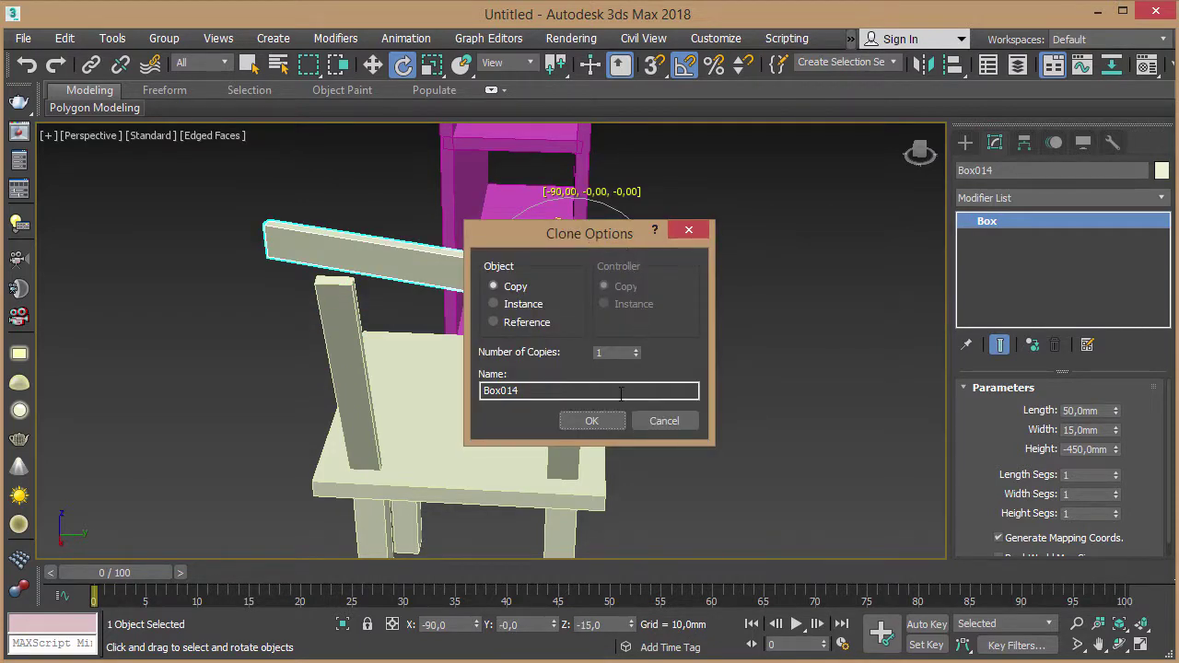
{"action": "key", "text": "Return"}
{"action": "mouse_move", "coordinate": [632, 395]}
{"action": "middle_mouse_down", "text": "alt"}
{"action": "mouse_move", "coordinate": [547, 321]}
{"action": "mouse_move", "coordinate": [395, 284]}
{"action": "mouse_move", "coordinate": [239, 302]}
{"action": "mouse_move", "coordinate": [473, 310]}
{"action": "mouse_move", "coordinate": [718, 267]}
{"action": "mouse_move", "coordinate": [718, 308]}
{"action": "middle_mouse_up", "text": "alt"}
{"action": "key", "text": "ctrl+z"}
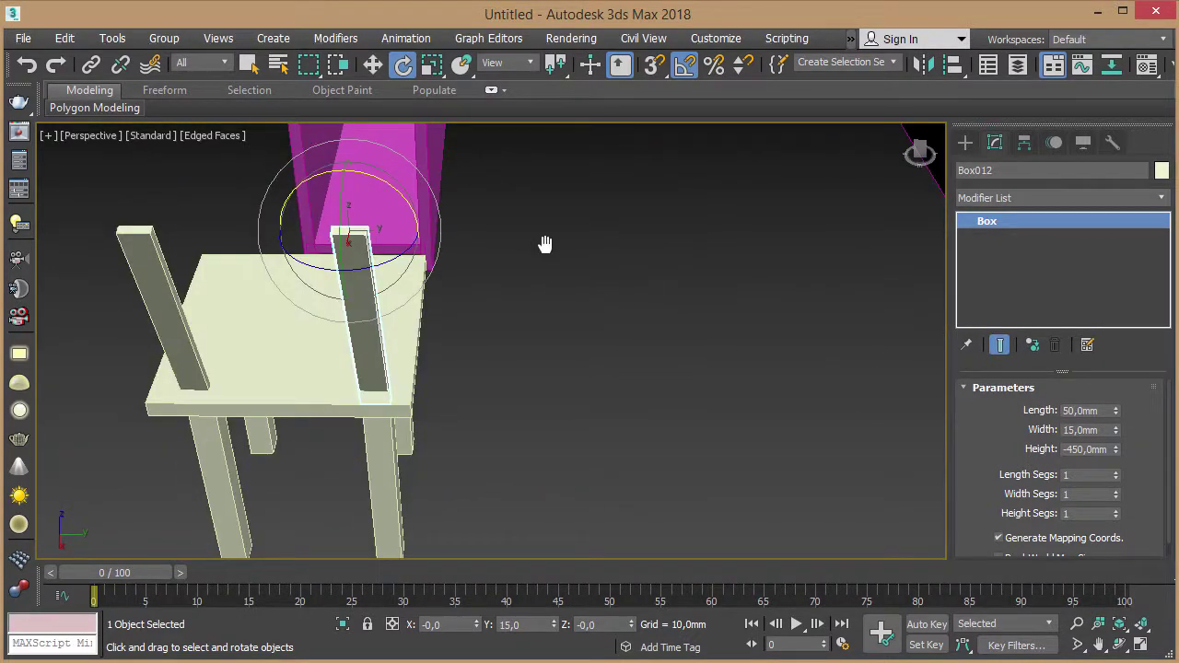
- With Local coordinates, rotate a copy of the upright -90° about X as a crossbar
{"action": "middle_click_drag", "start_coordinate": [545, 243], "coordinate": [672, 297]}
{"action": "left_click", "coordinate": [531, 63]}
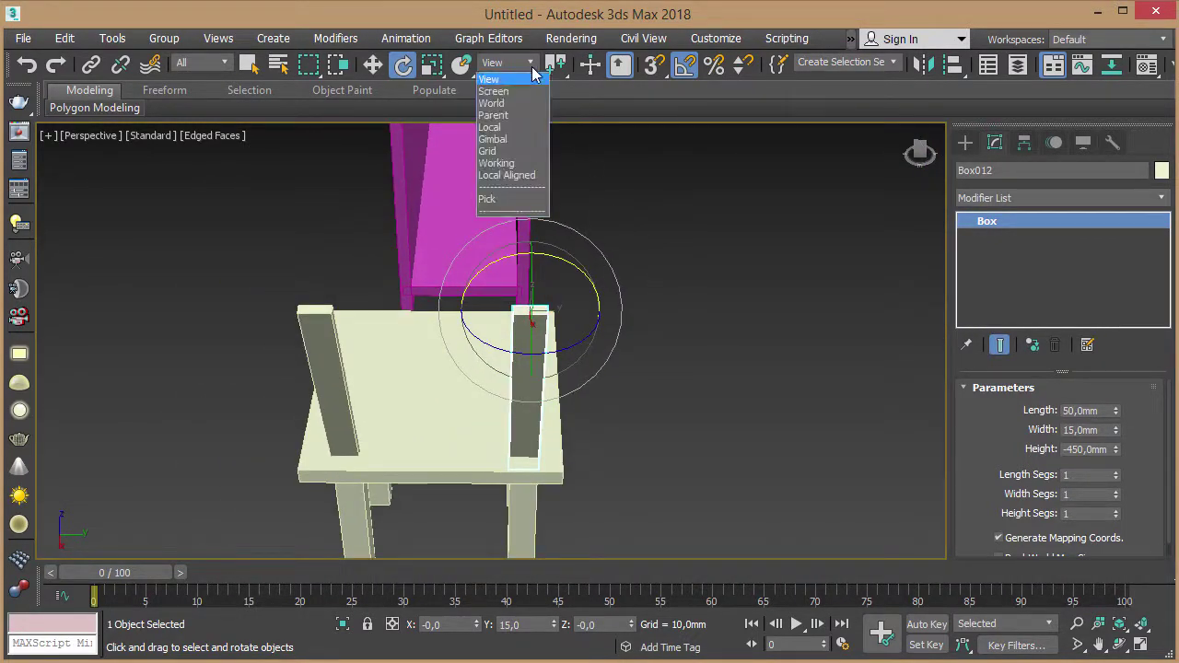
{"action": "left_click", "coordinate": [511, 127]}
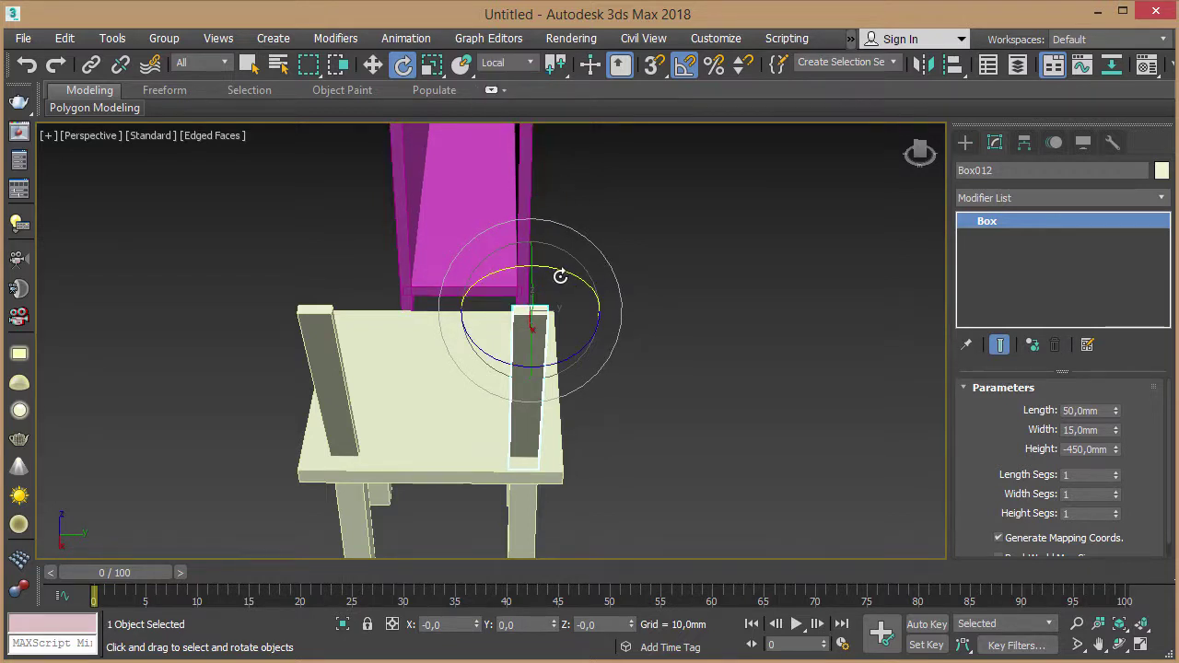
{"action": "left_click_drag", "start_coordinate": [560, 276], "coordinate": [605, 279], "text": "shift"}
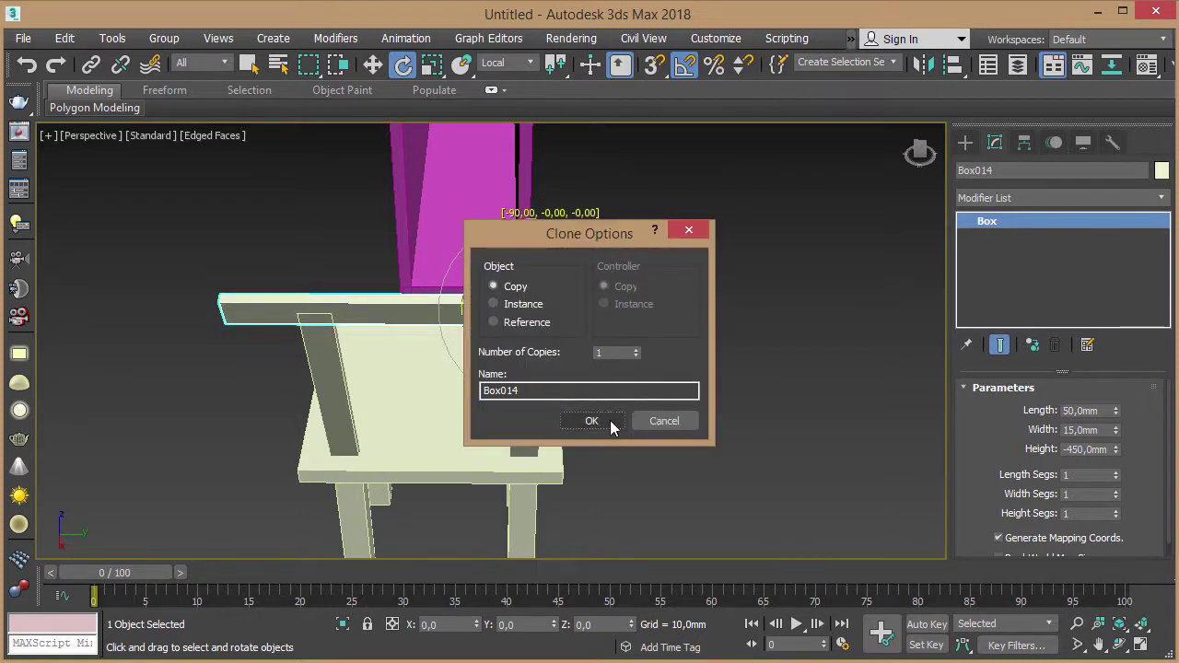
{"action": "left_click", "coordinate": [610, 421]}
- Set crossbar Box014's height to -360,36 mm and align it over both uprights
{"action": "key", "text": "w"}
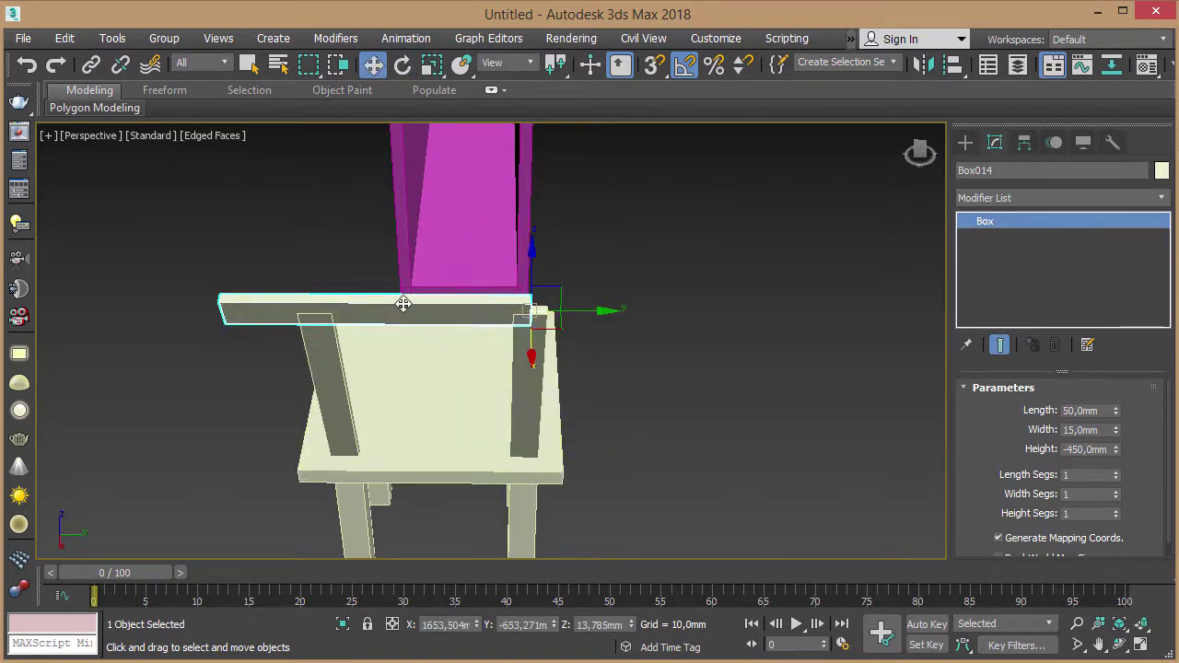
{"action": "left_click_drag", "start_coordinate": [586, 310], "coordinate": [628, 310]}
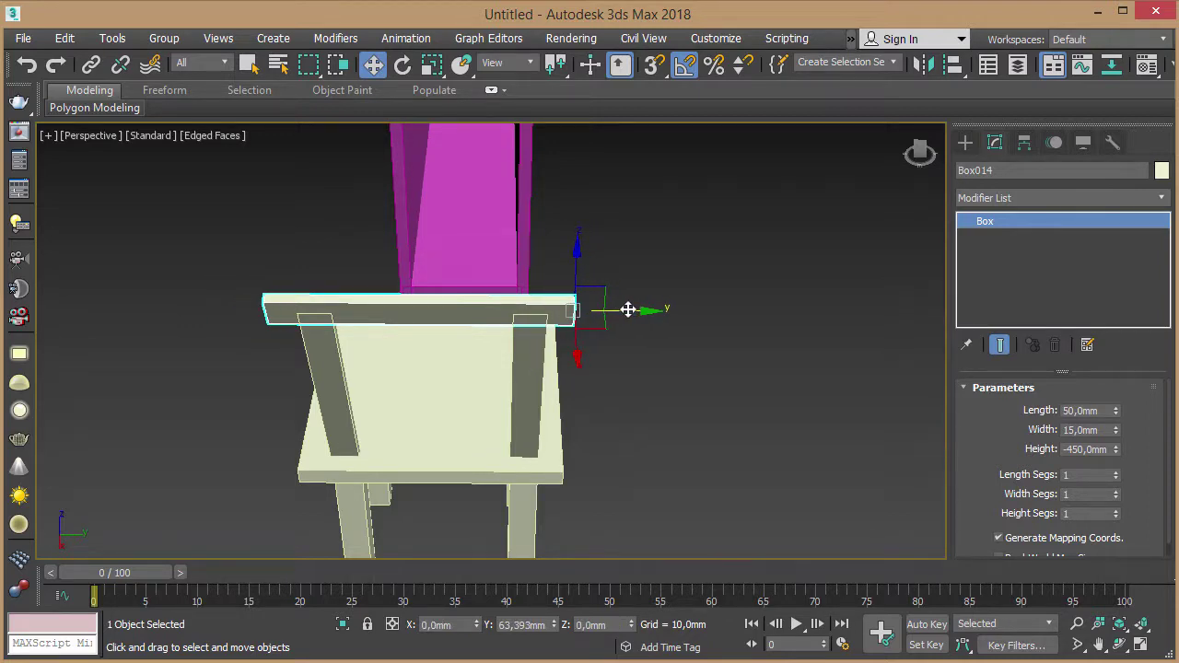
{"action": "mouse_move", "coordinate": [616, 295]}
{"action": "middle_mouse_down", "text": "alt"}
{"action": "mouse_move", "coordinate": [805, 262]}
{"action": "mouse_move", "coordinate": [943, 255]}
{"action": "middle_mouse_up", "text": "alt"}
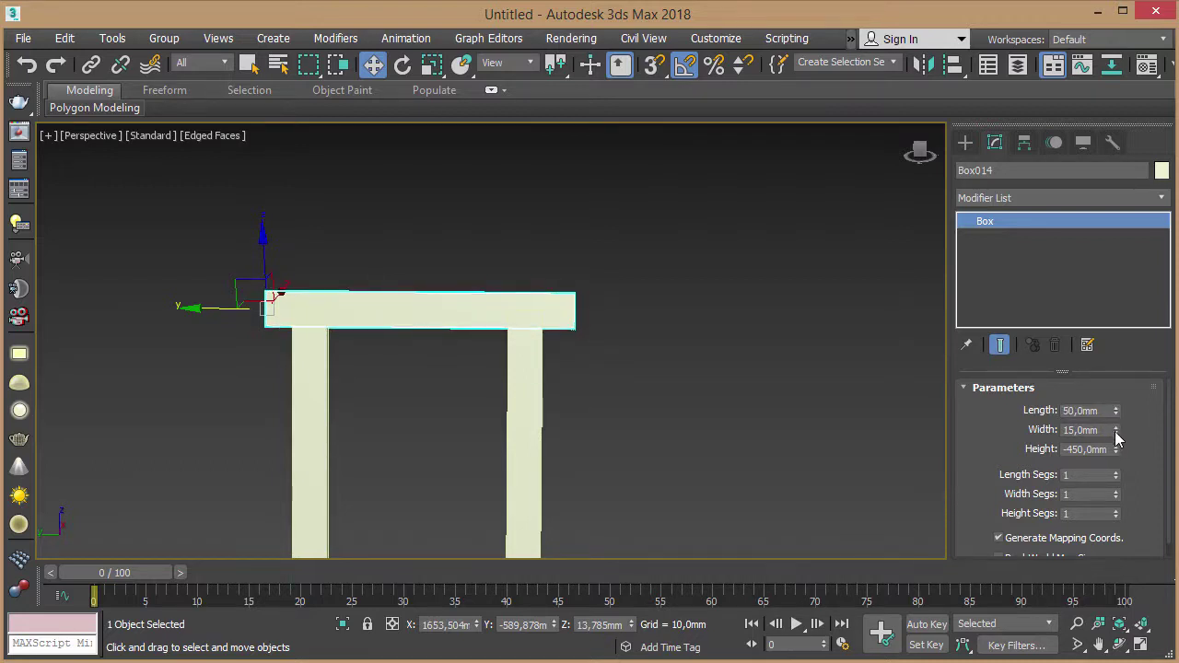
{"action": "left_click_drag", "start_coordinate": [1116, 430], "coordinate": [1123, 475]}
{"action": "key", "text": "ctrl+z"}
{"action": "left_click_drag", "start_coordinate": [1116, 450], "coordinate": [1118, 446]}
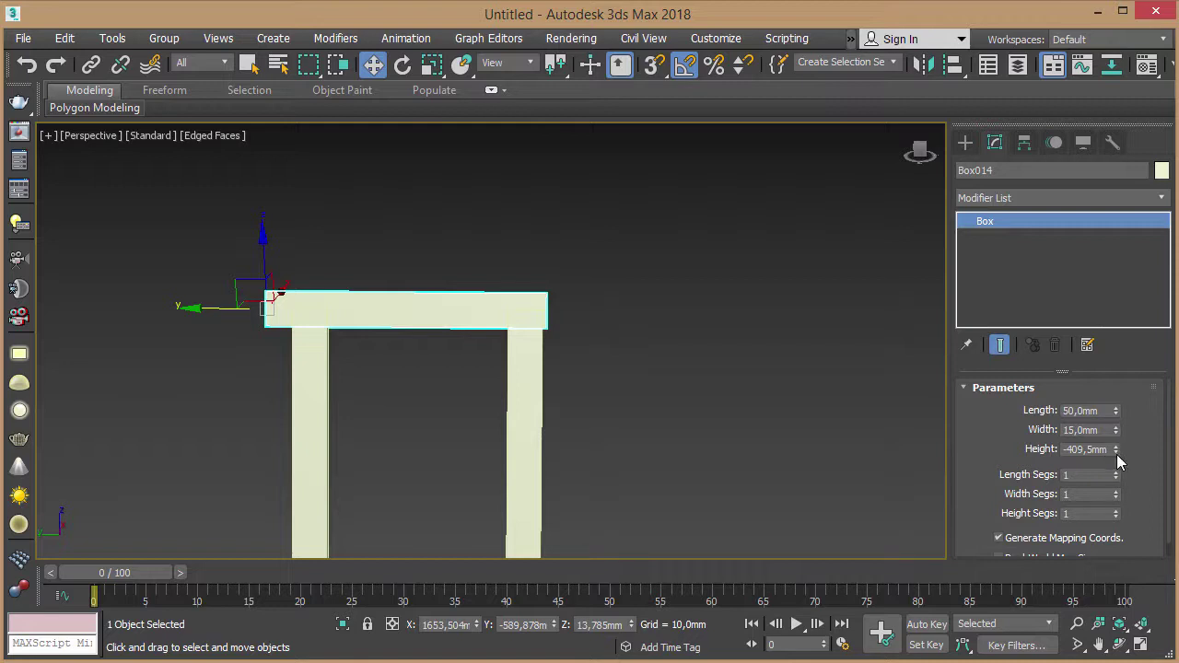
{"action": "left_click_drag", "start_coordinate": [1118, 451], "coordinate": [1119, 436]}
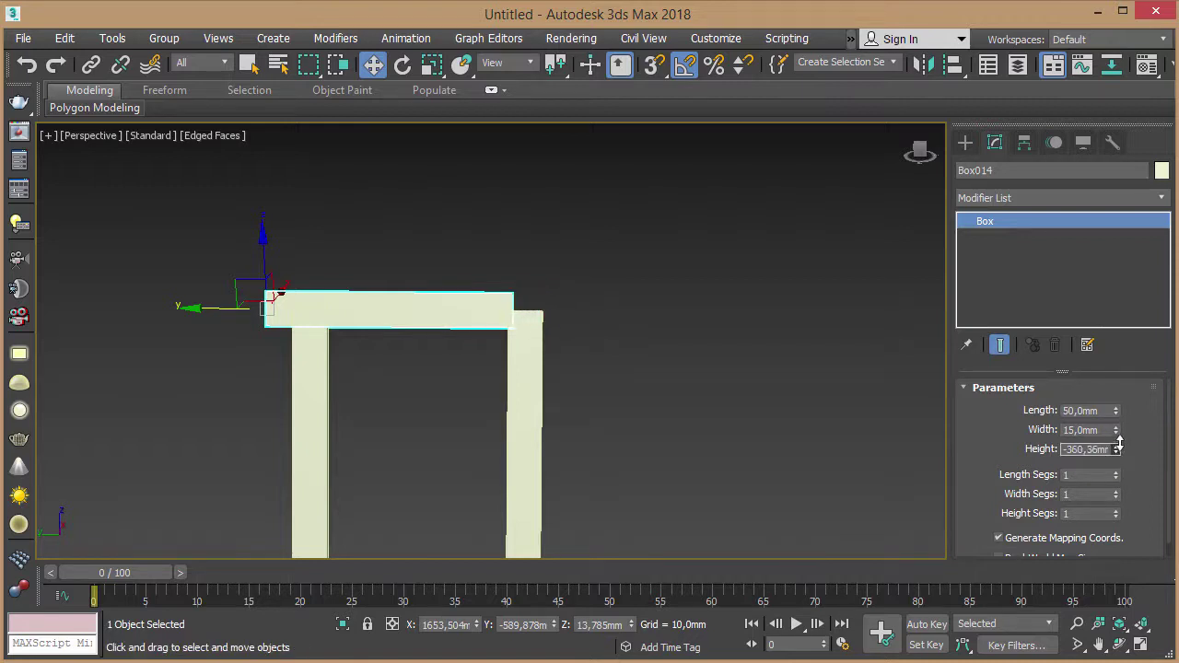
{"action": "left_click_drag", "start_coordinate": [235, 311], "coordinate": [255, 312]}
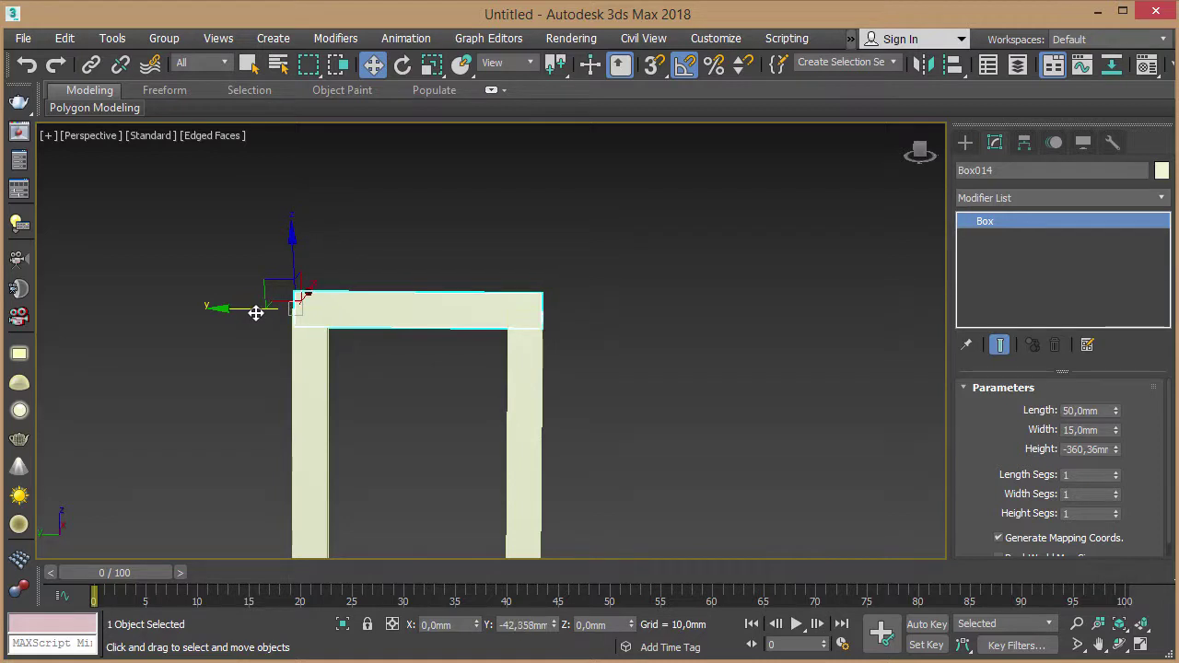
{"action": "mouse_move", "coordinate": [389, 310]}
{"action": "middle_mouse_down", "text": "alt"}
{"action": "mouse_move", "coordinate": [403, 276]}
{"action": "mouse_move", "coordinate": [527, 281]}
{"action": "mouse_move", "coordinate": [439, 285]}
{"action": "mouse_move", "coordinate": [442, 256]}
{"action": "middle_mouse_up", "text": "alt"}
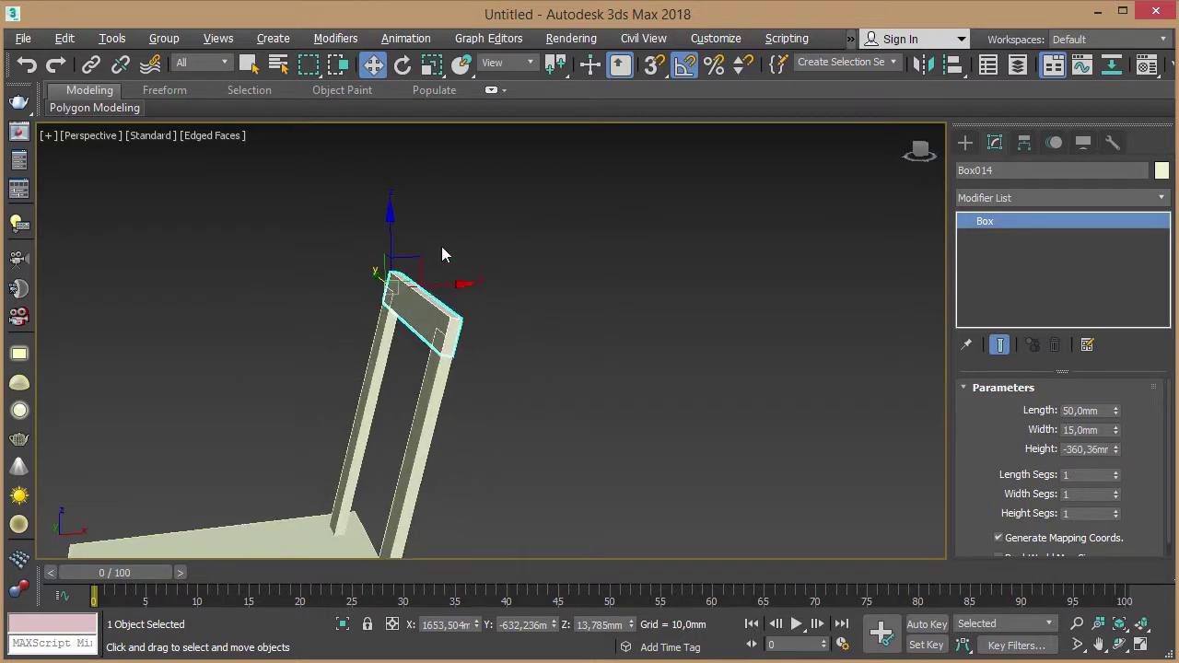
- Clone the crossbar twice down its local axis, giving three backrest slats
{"action": "left_click", "coordinate": [509, 63]}
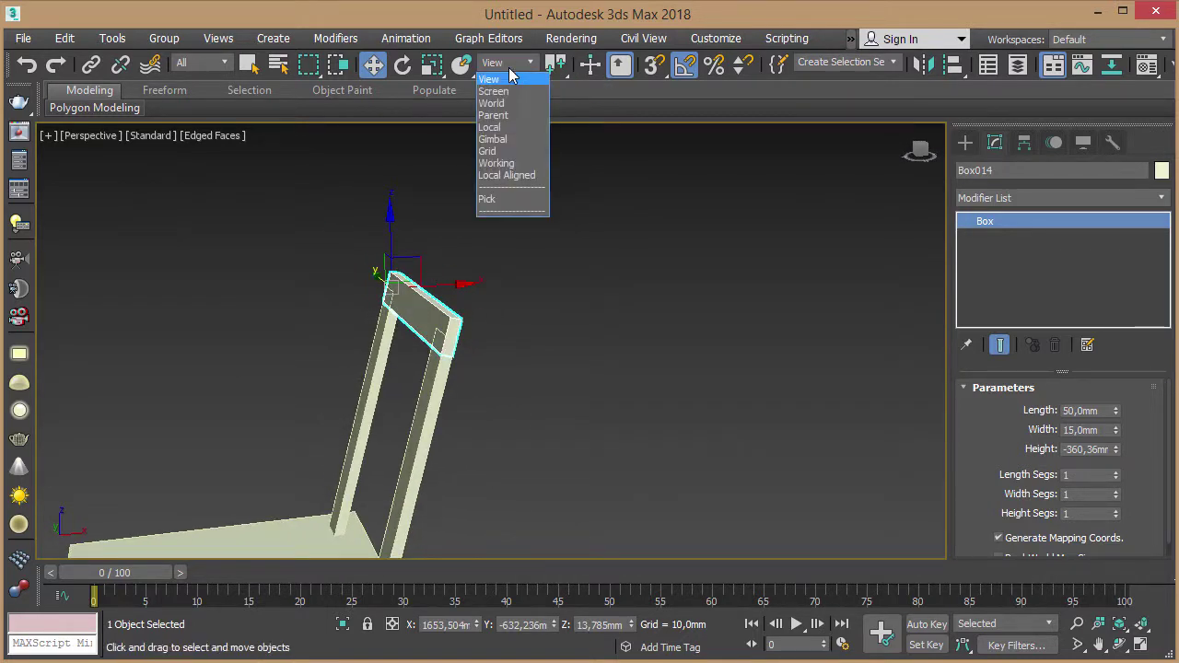
{"action": "left_click", "coordinate": [511, 126]}
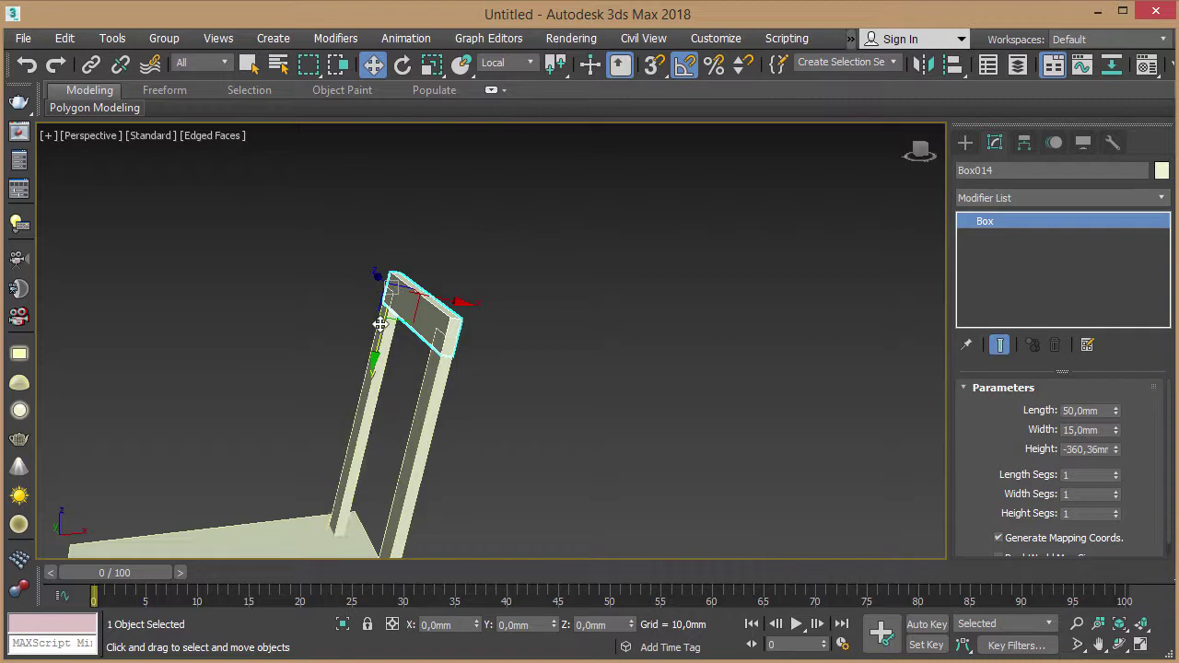
{"action": "mouse_move", "coordinate": [413, 330]}
{"action": "middle_mouse_down", "text": "alt"}
{"action": "mouse_move", "coordinate": [585, 308]}
{"action": "mouse_move", "coordinate": [767, 315]}
{"action": "middle_mouse_up", "text": "alt"}
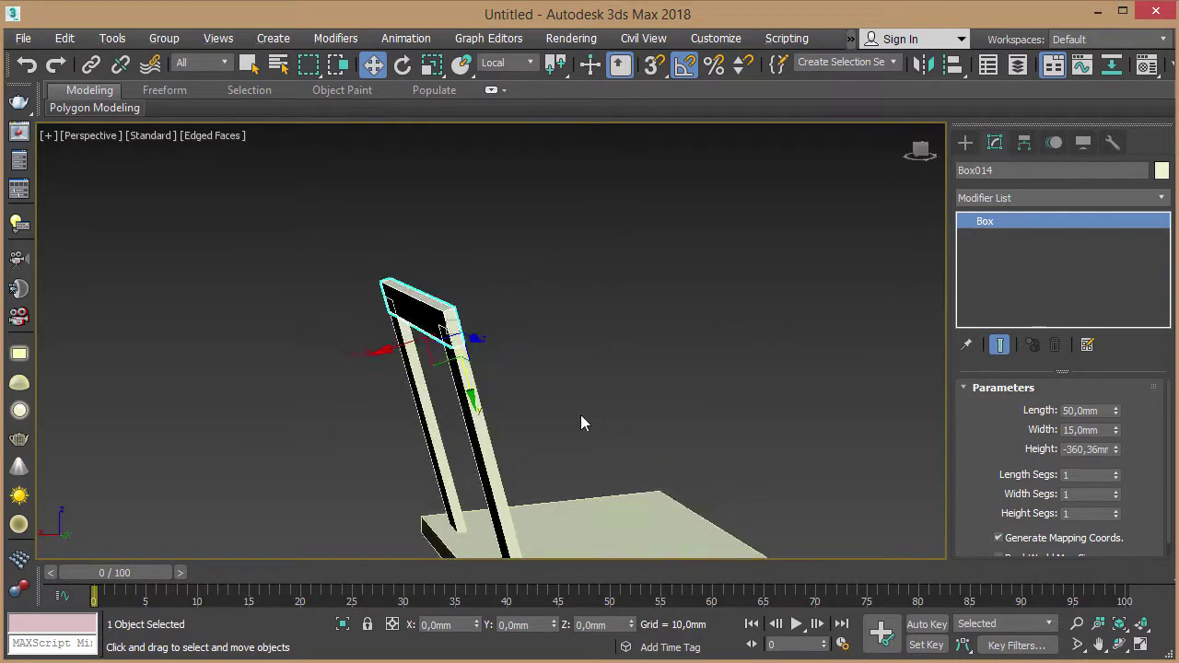
{"action": "left_click_drag", "start_coordinate": [468, 372], "coordinate": [481, 445], "text": "shift"}
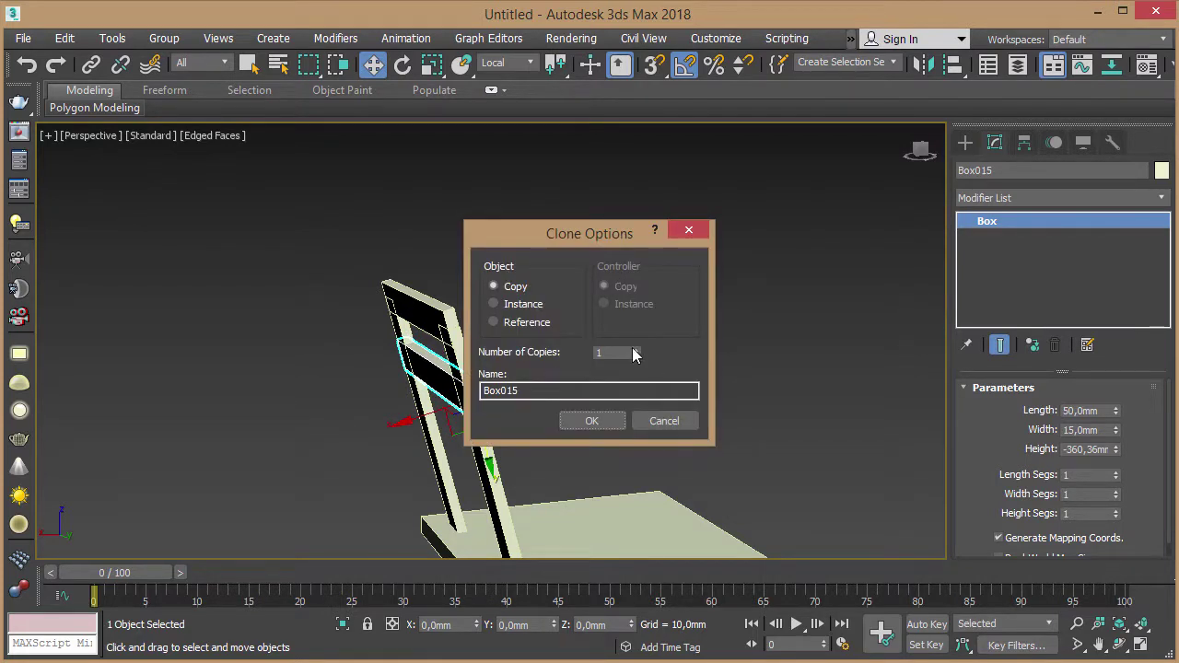
{"action": "left_click", "coordinate": [604, 422]}
- Region-select all the chair's parts
{"action": "mouse_move", "coordinate": [650, 313]}
{"action": "middle_mouse_down", "text": "alt"}
{"action": "mouse_move", "coordinate": [540, 329]}
{"action": "mouse_move", "coordinate": [457, 323]}
{"action": "mouse_move", "coordinate": [325, 301]}
{"action": "mouse_move", "coordinate": [276, 277]}
{"action": "middle_mouse_up", "text": "alt"}
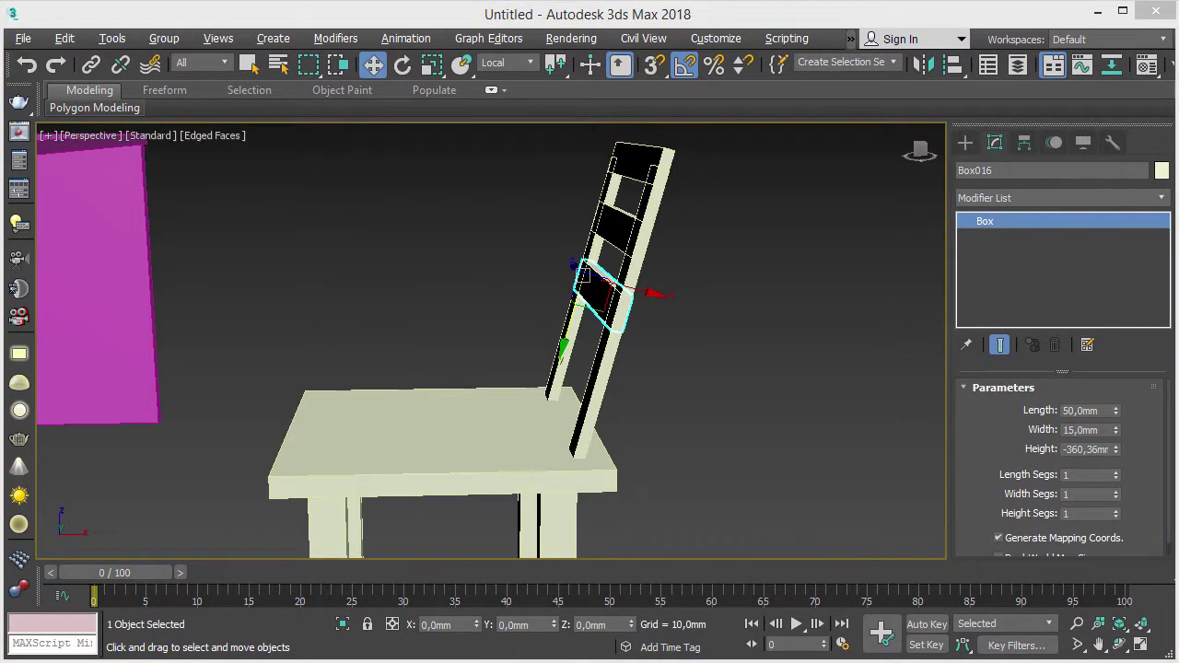
{"action": "scroll", "coordinate": [728, 442], "scroll_direction": "down", "scroll_amount": 5}
{"action": "middle_click_drag", "start_coordinate": [740, 452], "coordinate": [702, 381]}
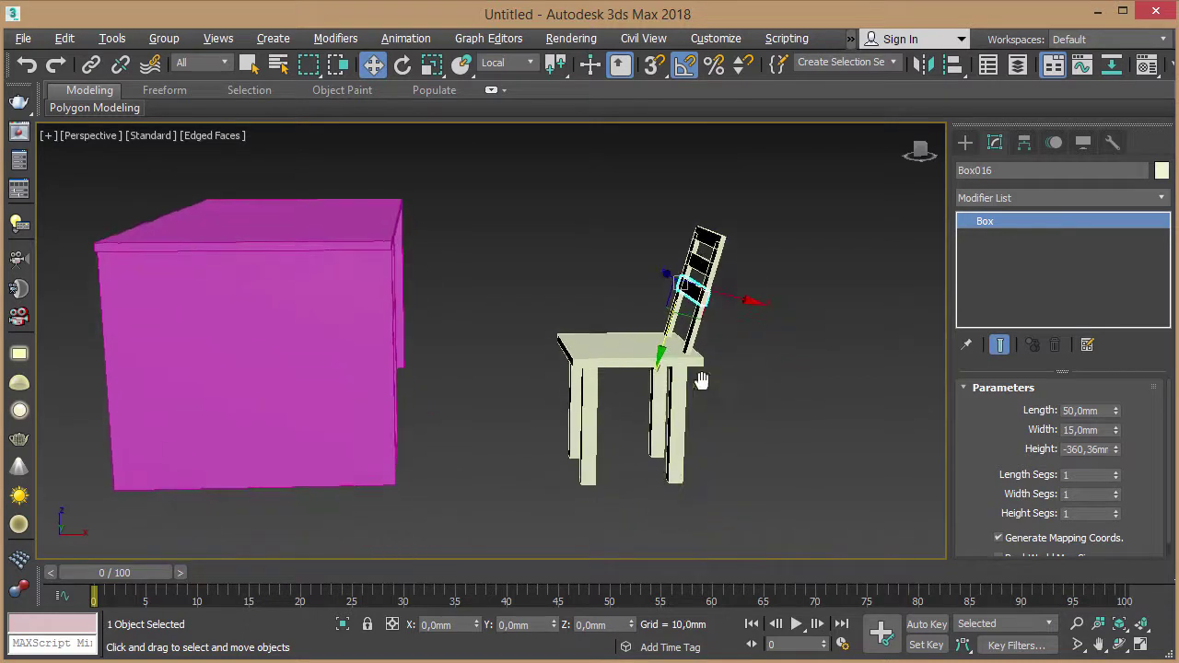
{"action": "left_click_drag", "start_coordinate": [808, 506], "coordinate": [812, 508]}
- Group the selected chair parts under the name 'Стілець'
{"action": "key", "text": "q"}
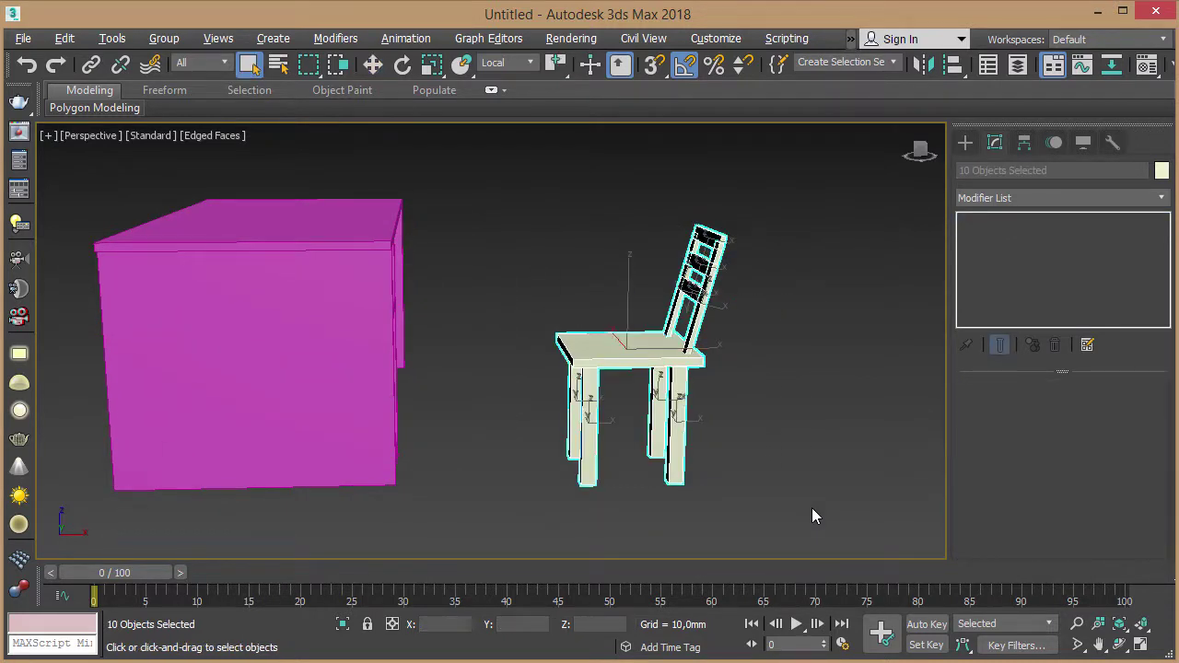
{"action": "left_click", "coordinate": [176, 42]}
{"action": "left_click", "coordinate": [194, 72]}
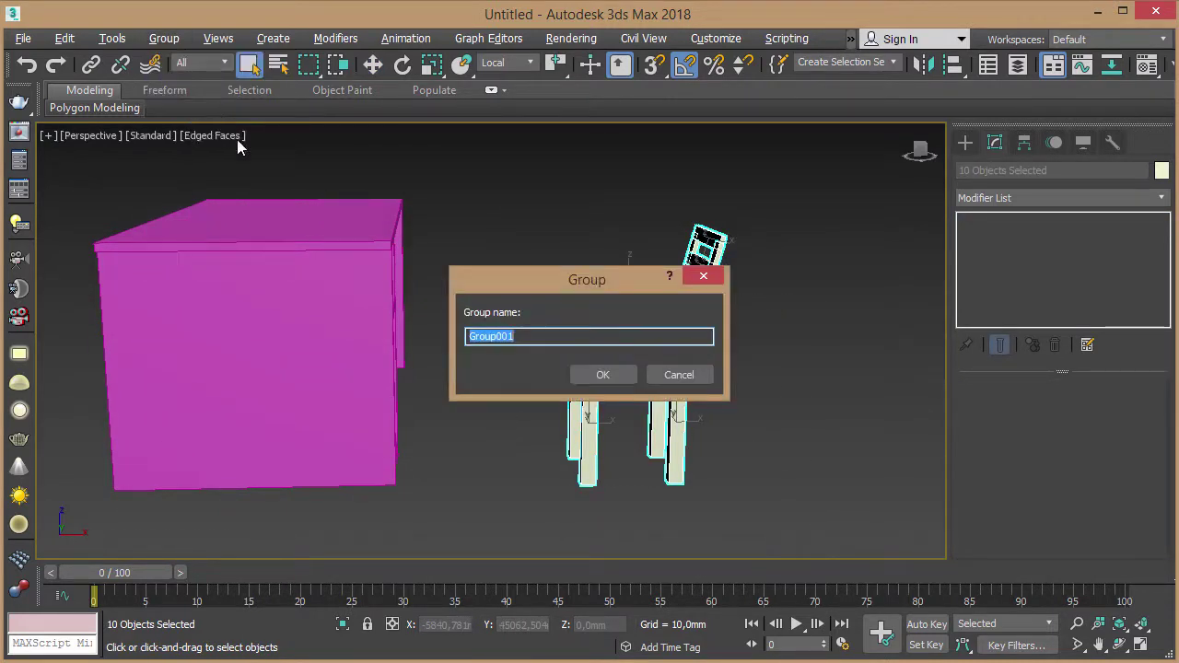
{"action": "type", "text": "Стілець"}
{"action": "left_click", "coordinate": [603, 375]}
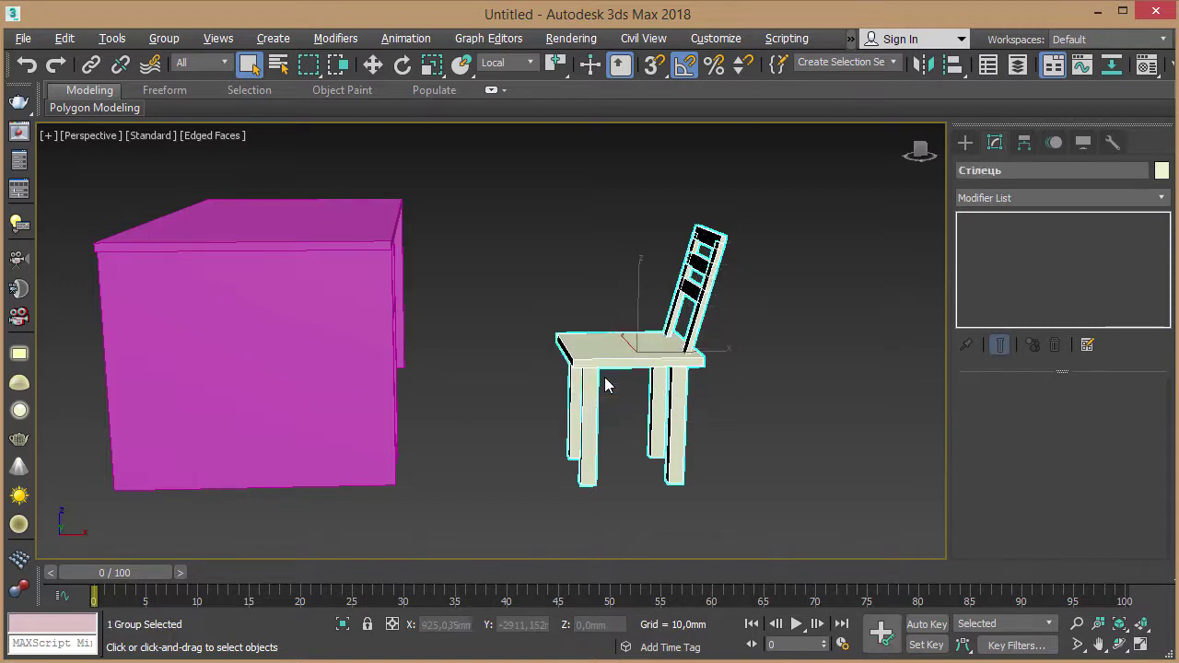
- Move the chair group beside the desk and drag out a copy to the left
{"action": "middle_click_drag", "start_coordinate": [789, 335], "coordinate": [636, 362], "text": "alt"}
{"action": "key", "text": "w"}
{"action": "mouse_move", "coordinate": [732, 400]}
{"action": "middle_mouse_down", "text": "alt"}
{"action": "mouse_move", "coordinate": [737, 443]}
{"action": "mouse_move", "coordinate": [710, 440]}
{"action": "middle_mouse_up", "text": "alt"}
{"action": "left_click_drag", "start_coordinate": [704, 437], "coordinate": [869, 434]}
{"action": "mouse_move", "coordinate": [869, 434]}
{"action": "middle_mouse_down", "text": "alt"}
{"action": "mouse_move", "coordinate": [857, 436]}
{"action": "mouse_move", "coordinate": [912, 428]}
{"action": "middle_mouse_up", "text": "alt"}
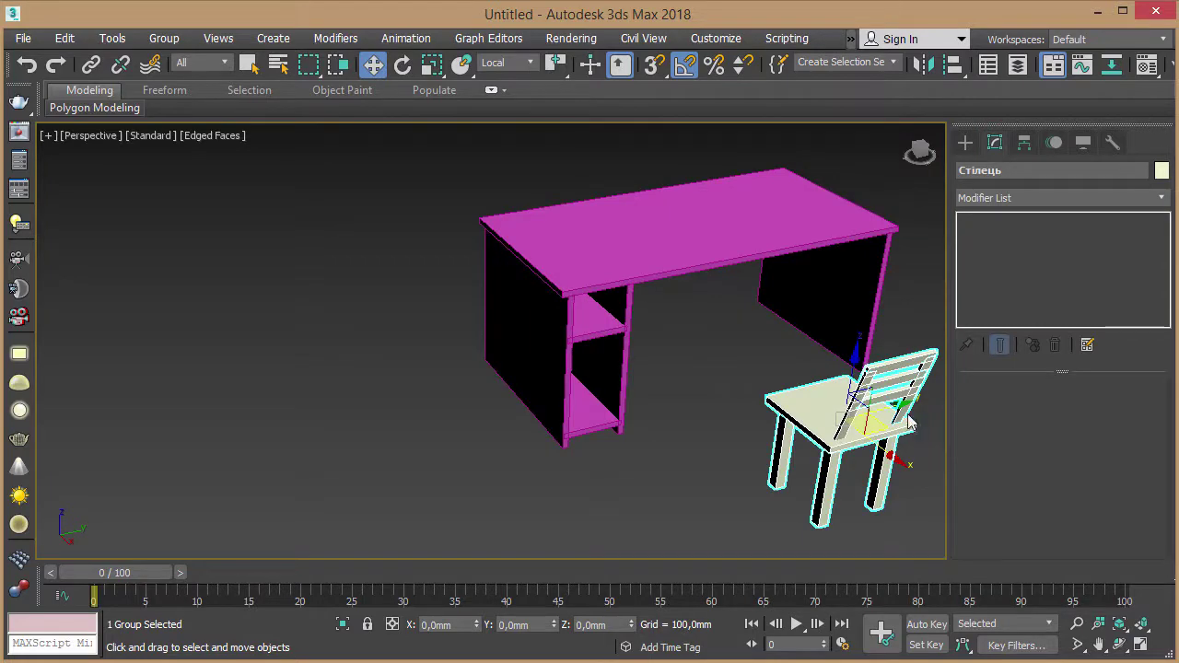
{"action": "mouse_move", "coordinate": [875, 429]}
{"action": "left_mouse_down", "text": "shift"}
{"action": "mouse_move", "coordinate": [747, 474]}
{"action": "mouse_move", "coordinate": [687, 473]}
{"action": "mouse_move", "coordinate": [682, 505]}
{"action": "mouse_move", "coordinate": [665, 506]}
{"action": "mouse_move", "coordinate": [679, 502]}
{"action": "left_mouse_up", "text": "shift"}
- Create a chair copy turned toward the desk, and move the original chair beside the desk
{"action": "left_click", "coordinate": [576, 423]}
{"action": "key", "text": "e"}
{"action": "middle_click_drag", "start_coordinate": [679, 502], "coordinate": [458, 498]}
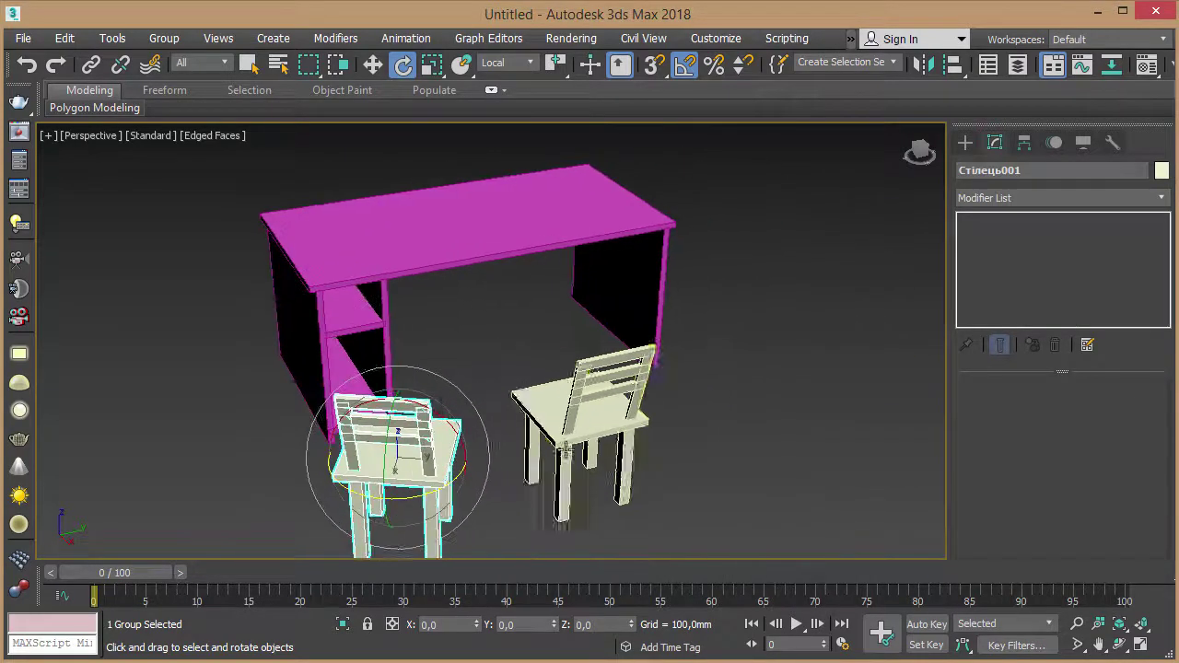
{"action": "left_click", "coordinate": [635, 426]}
{"action": "key", "text": "w"}
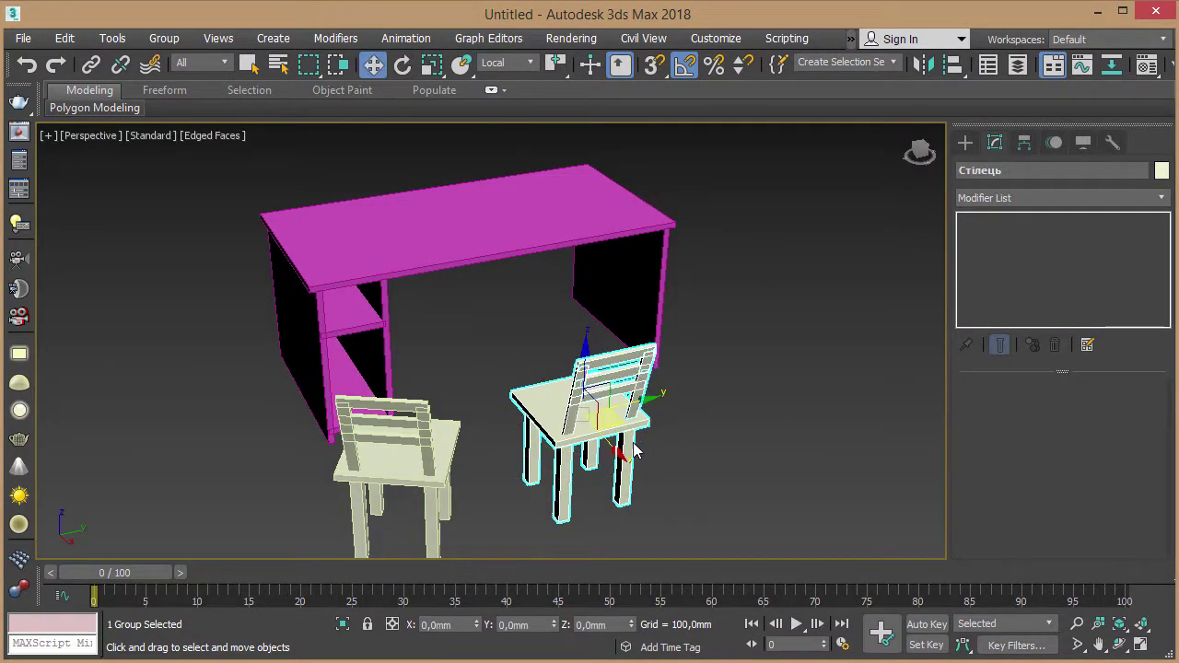
{"action": "mouse_move", "coordinate": [616, 420]}
{"action": "left_mouse_down"}
{"action": "mouse_move", "coordinate": [750, 415]}
{"action": "mouse_move", "coordinate": [679, 419]}
{"action": "mouse_move", "coordinate": [764, 392]}
{"action": "mouse_move", "coordinate": [613, 449]}
{"action": "mouse_move", "coordinate": [774, 429]}
{"action": "left_mouse_up"}
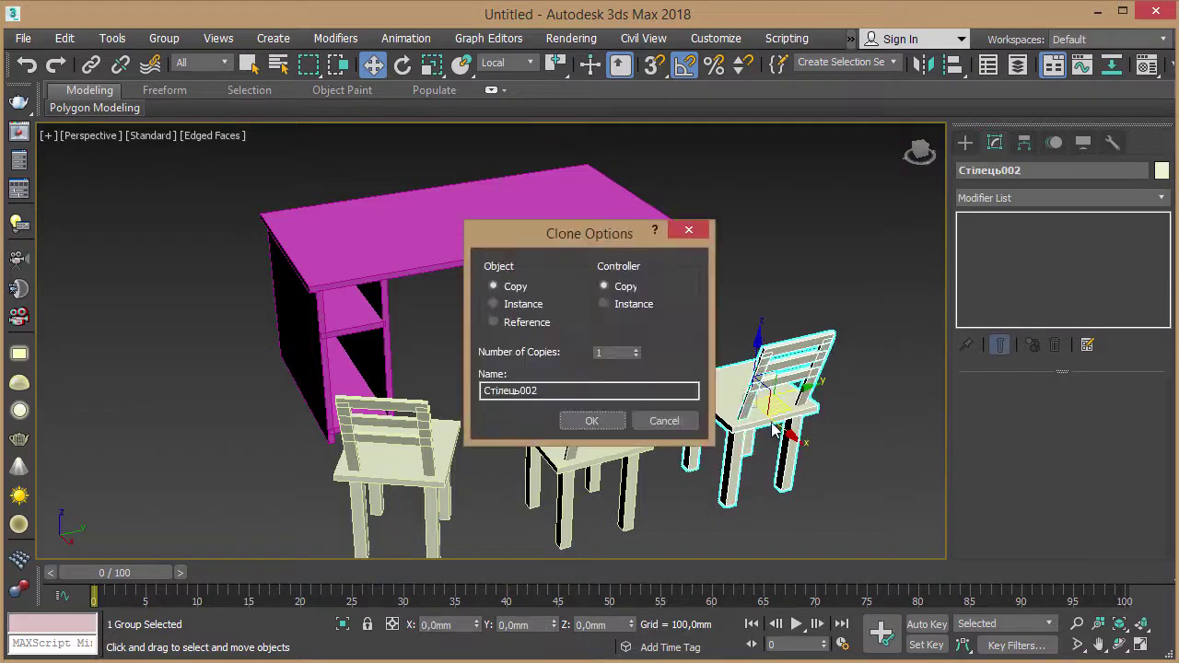
- Add a third chair, Стілець002, rotated 45° about vertical, then orbit to inspect the arrangement
{"action": "left_click", "coordinate": [592, 420]}
{"action": "key", "text": "e"}
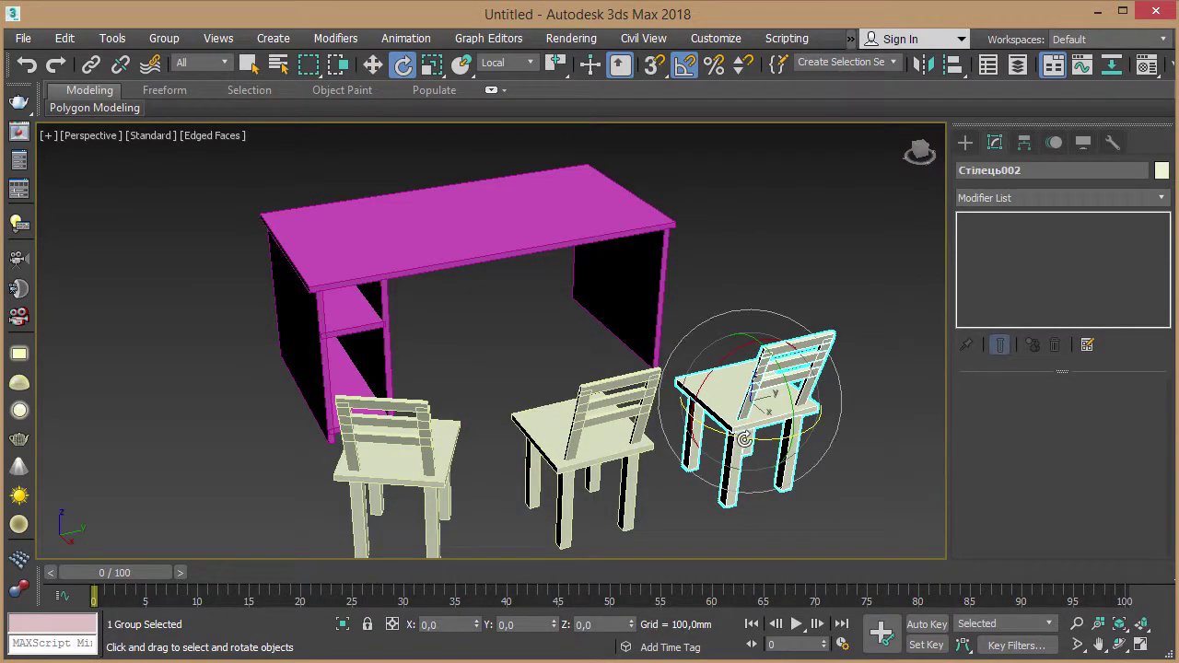
{"action": "left_click_drag", "start_coordinate": [745, 441], "coordinate": [783, 439]}
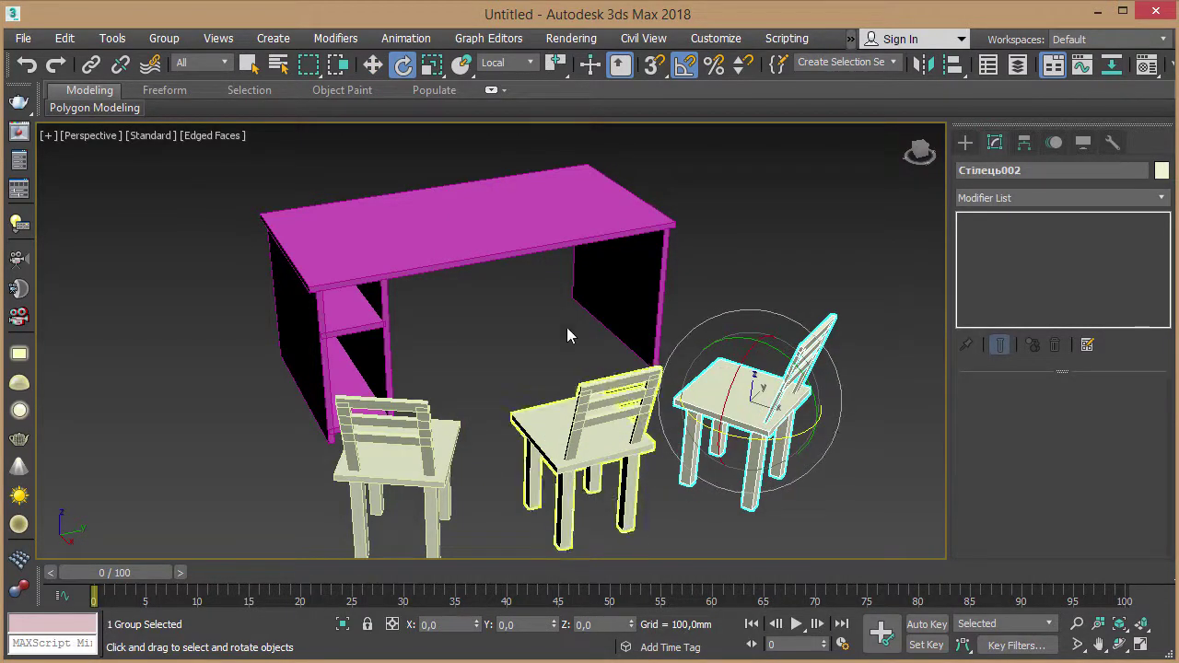
{"action": "mouse_move", "coordinate": [566, 327]}
{"action": "middle_mouse_down", "text": "alt"}
{"action": "mouse_move", "coordinate": [633, 289]}
{"action": "mouse_move", "coordinate": [647, 257]}
{"action": "mouse_move", "coordinate": [577, 253]}
{"action": "mouse_move", "coordinate": [663, 206]}
{"action": "middle_mouse_up", "text": "alt"}
{"action": "key", "text": "q"}
{"action": "middle_click_drag", "start_coordinate": [752, 201], "coordinate": [657, 226], "text": "alt"}
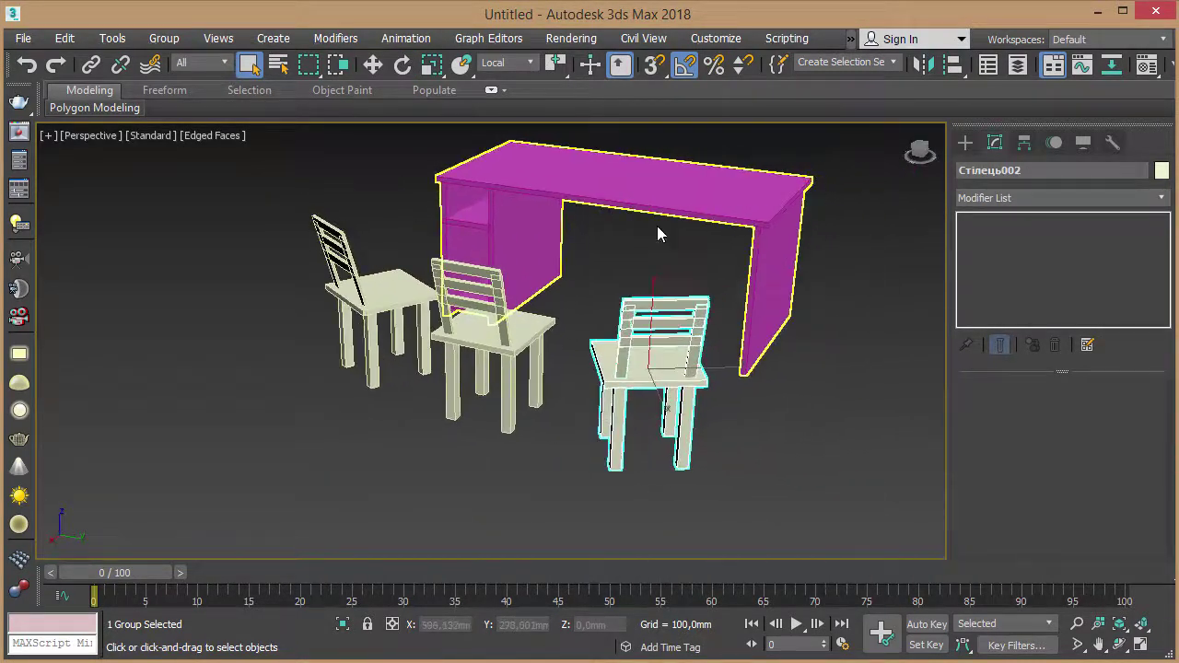
{"action": "mouse_move", "coordinate": [744, 267]}
{"action": "middle_mouse_down", "text": "alt"}
{"action": "mouse_move", "coordinate": [717, 238]}
{"action": "mouse_move", "coordinate": [716, 271]}
{"action": "mouse_move", "coordinate": [719, 237]}
{"action": "mouse_move", "coordinate": [668, 291]}
{"action": "middle_mouse_up", "text": "alt"}
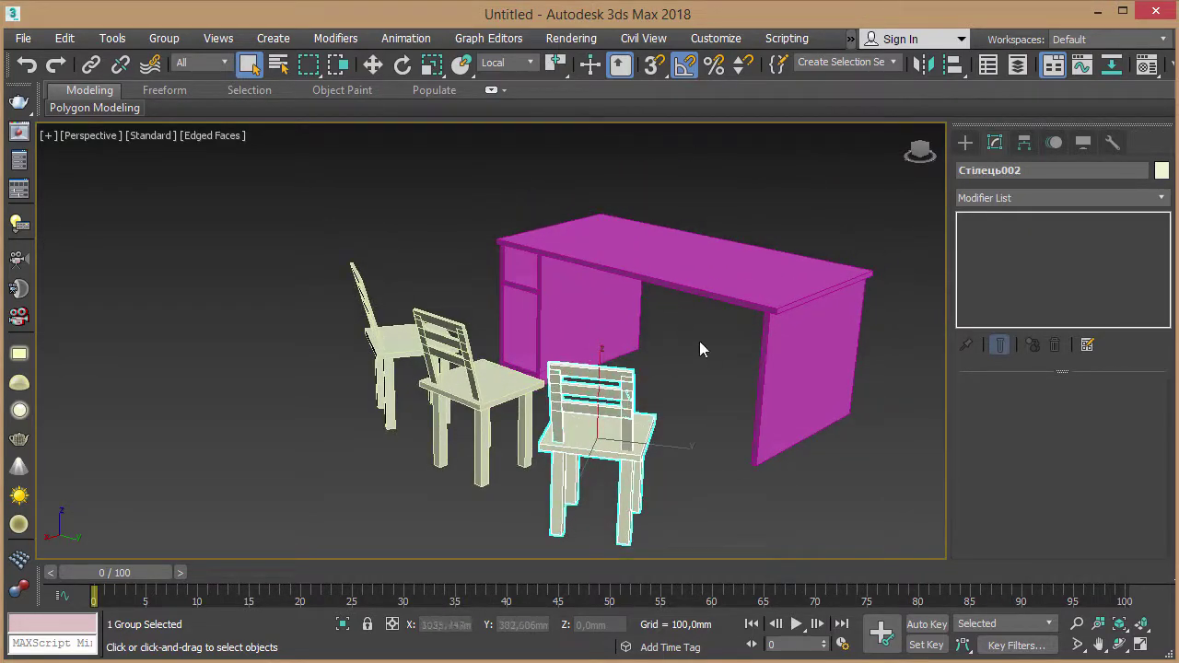